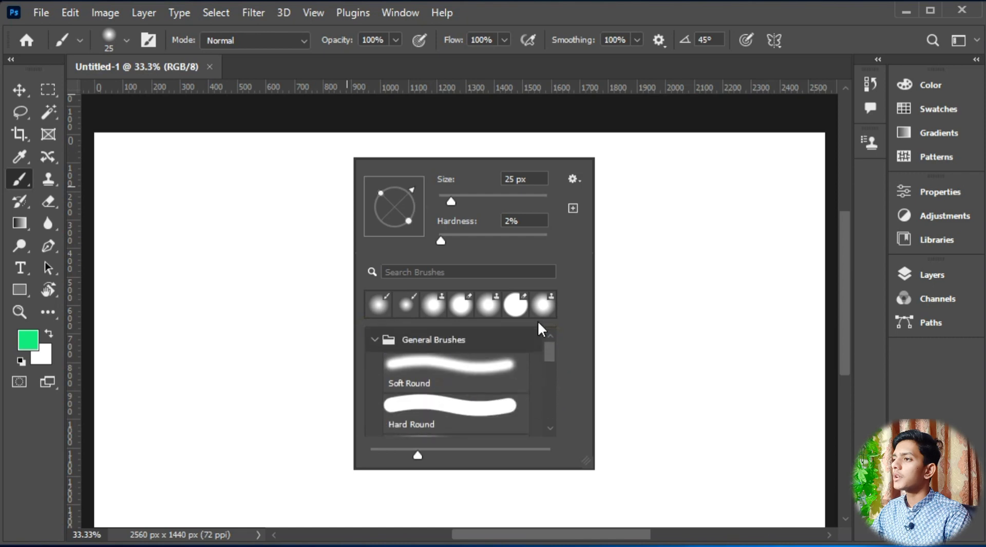
Look through the Special Effects and Wet Media brush folders in the brush preset picker
left_click(374, 340)
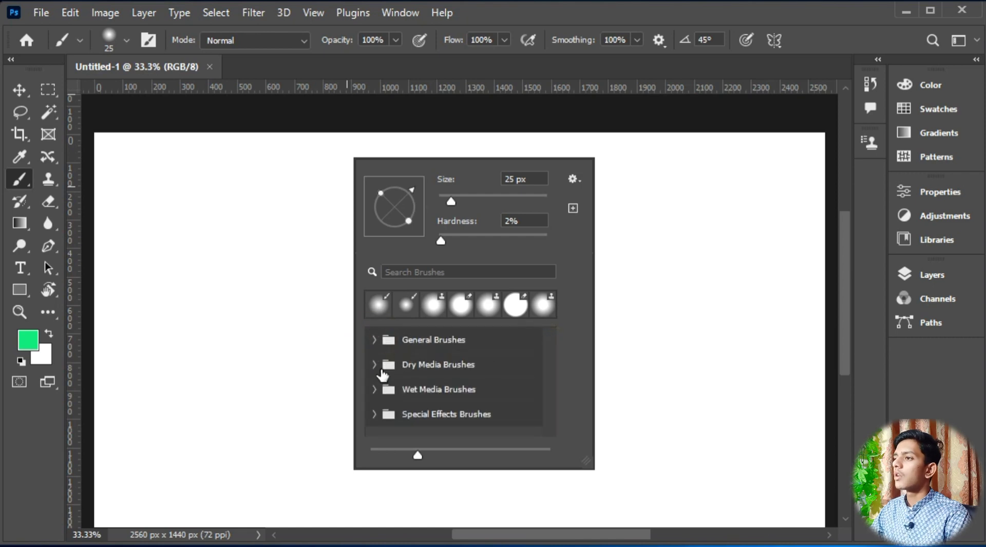
left_click(372, 414)
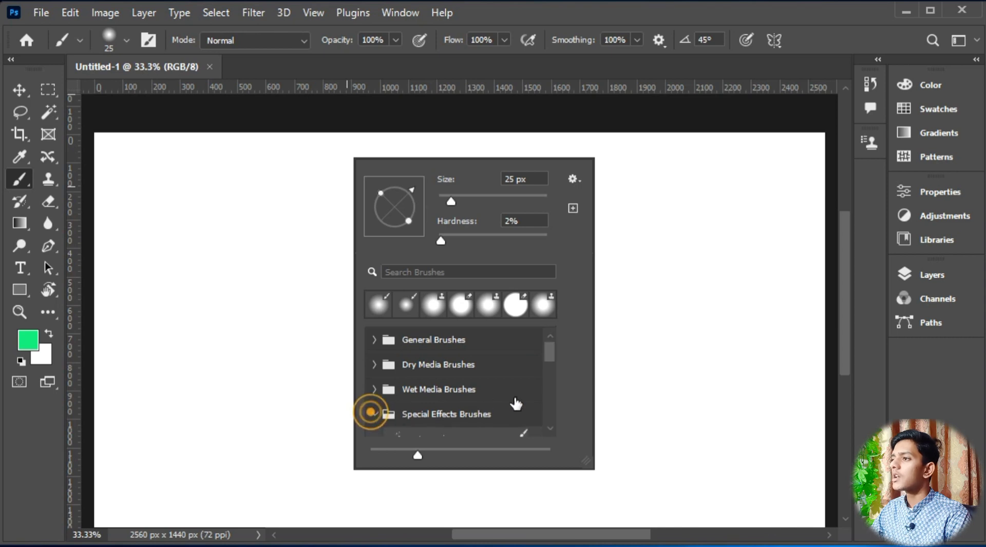
mouse_move(548, 353)
left_mouse_down()
mouse_move(554, 411)
mouse_move(556, 352)
left_mouse_up()
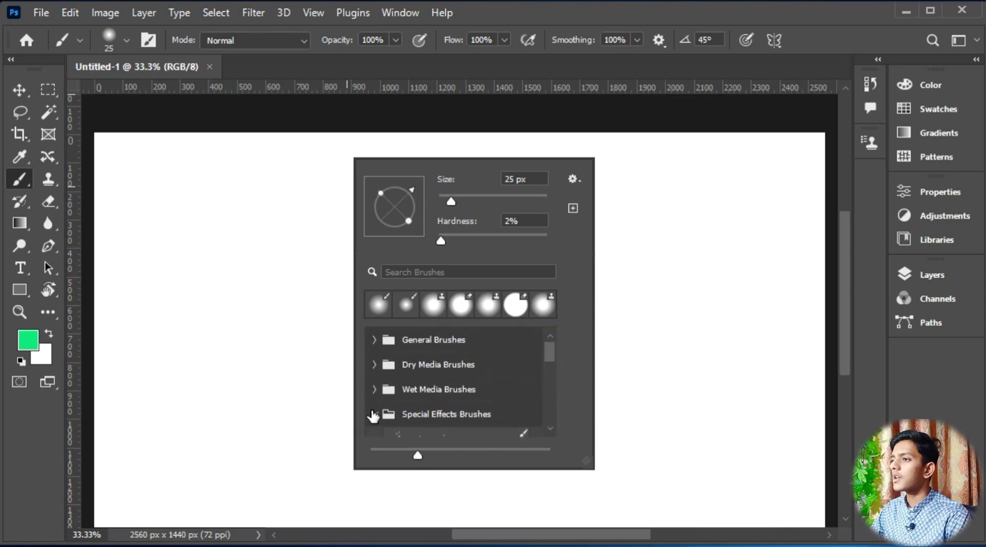
left_click(374, 390)
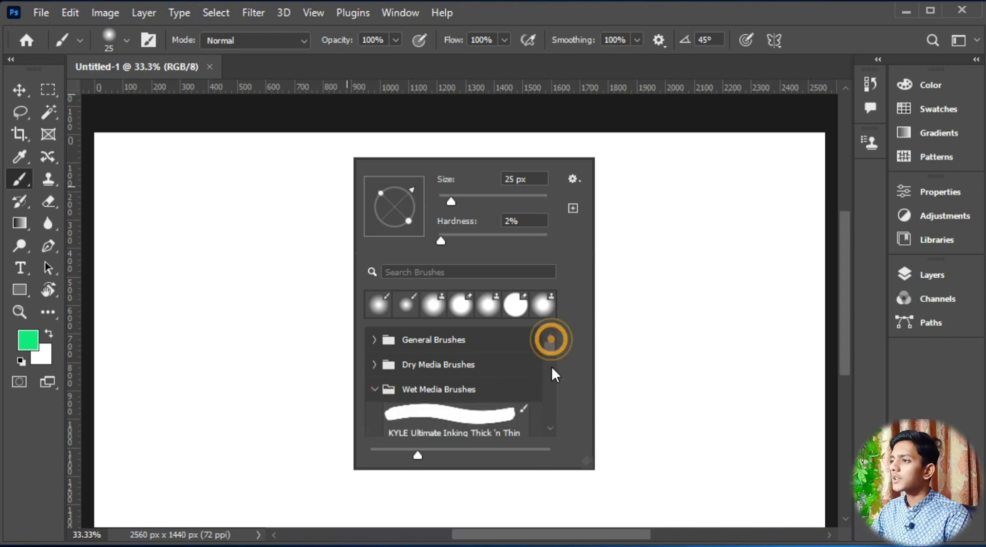
key("Return")
left_click(634, 318)
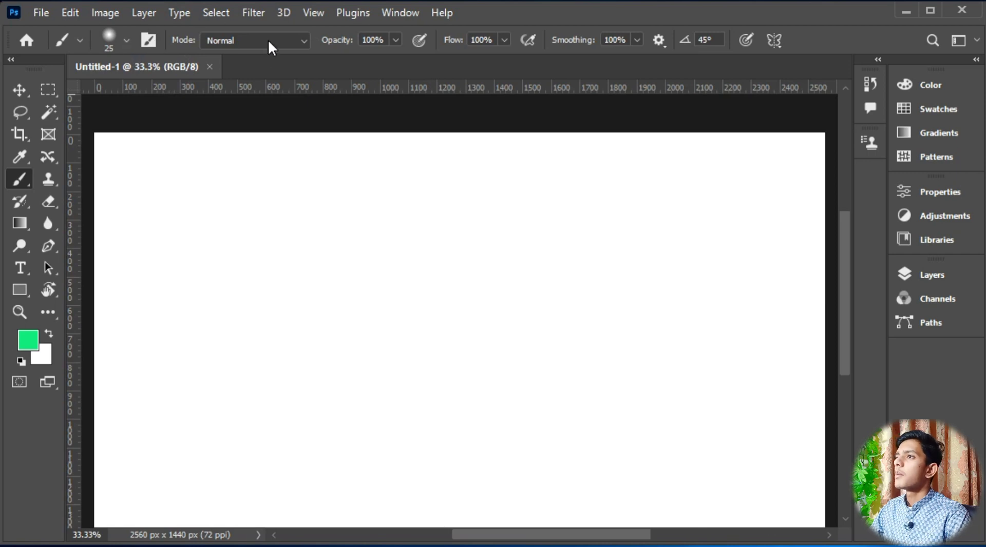
Choose the Soft Round preset from the General Brushes folder for the brush
left_click(128, 40)
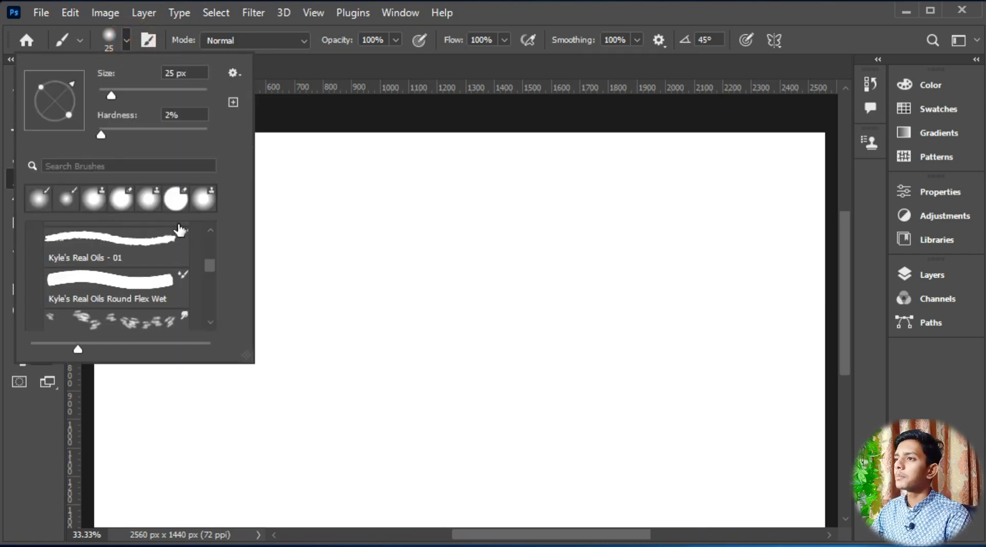
left_click_drag(206, 264, 206, 199)
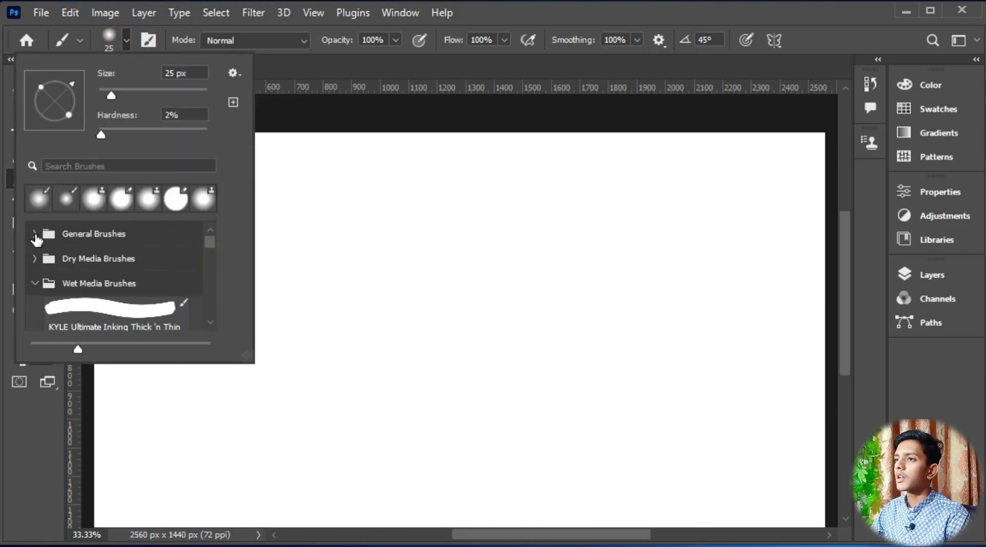
left_click(35, 236)
left_click(114, 258)
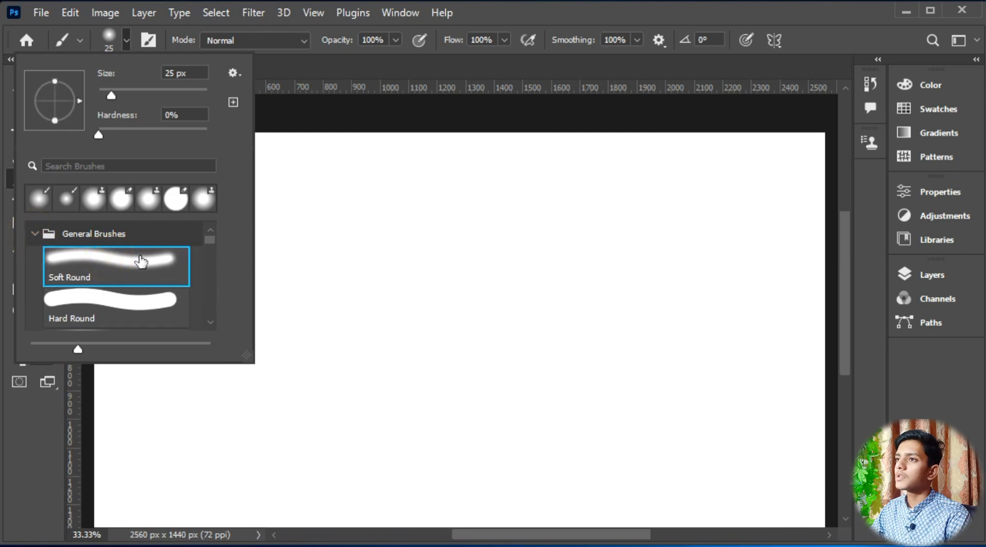
left_click(335, 205)
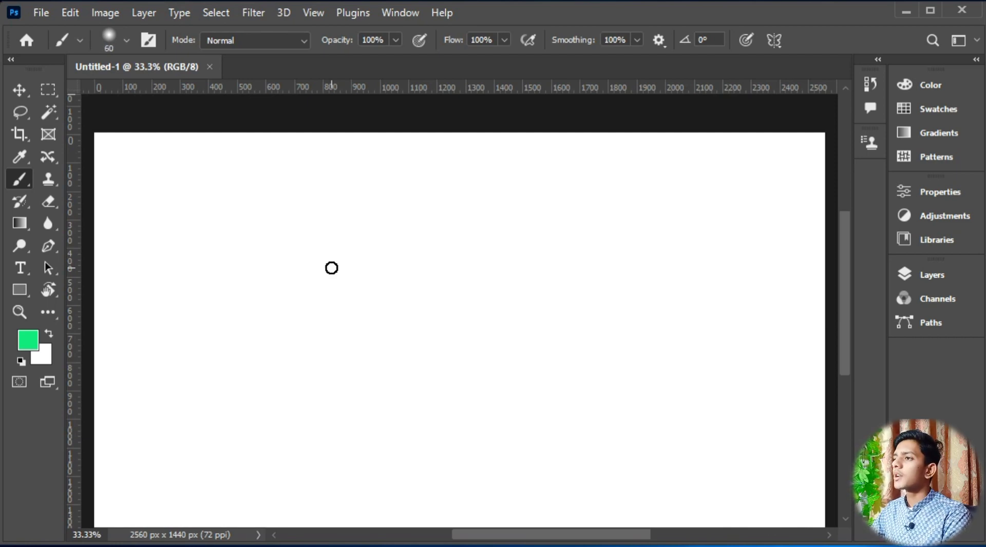
Enlarge the brush to 250 px and shrink it back to 60 px
key("bracketright")
key("bracketright")
key("bracketright")
key("bracketright")
key("bracketright")
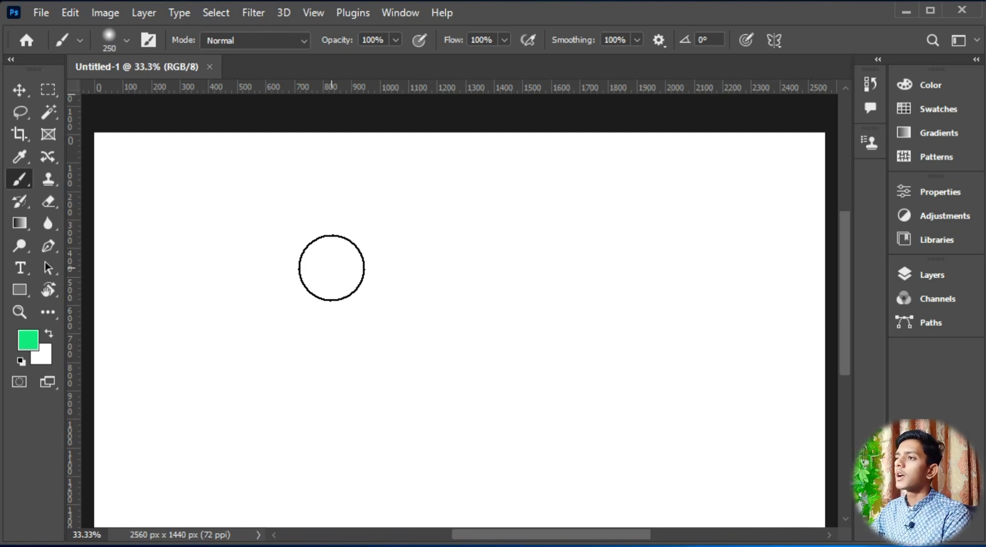
key("bracketleft")
key("bracketleft")
key("bracketleft")
key("bracketleft")
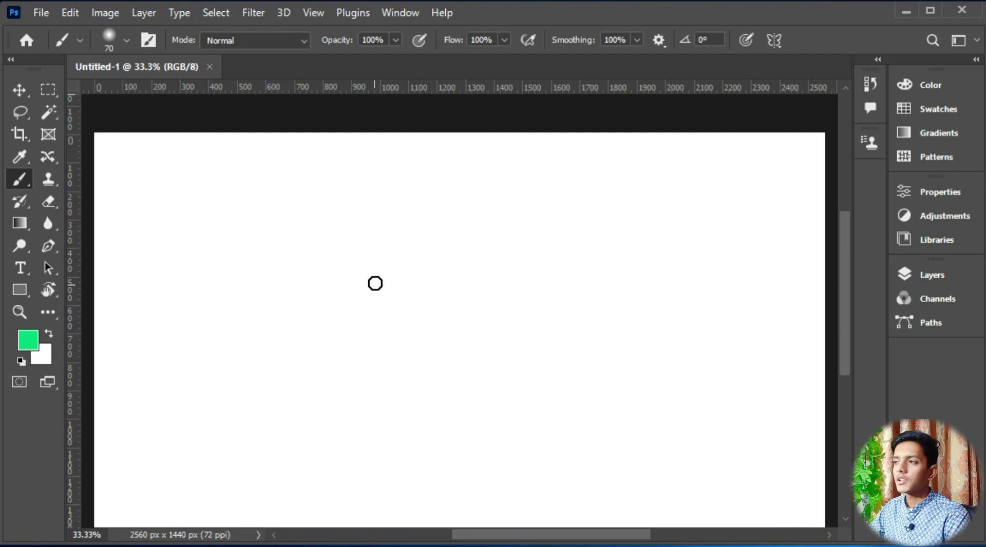
scroll(204, 229, "down", 1)
key("bracketleft")
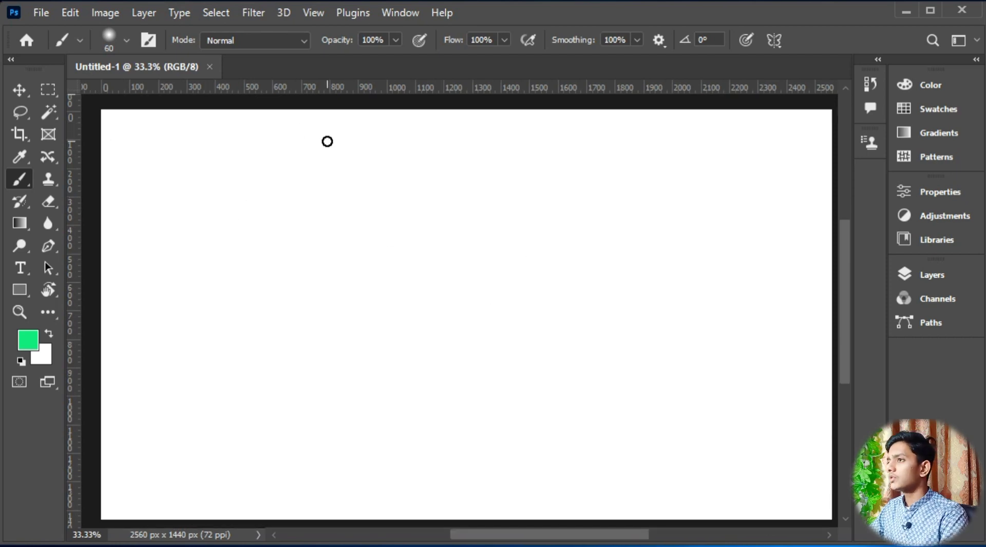
Enlarge the brush beyond 125 px and reduce it to a size of 125 px
key("bracketright")
key("bracketright")
key("bracketright")
key("bracketright")
key("bracketright")
key("bracketright")
key("bracketright")
key("bracketright")
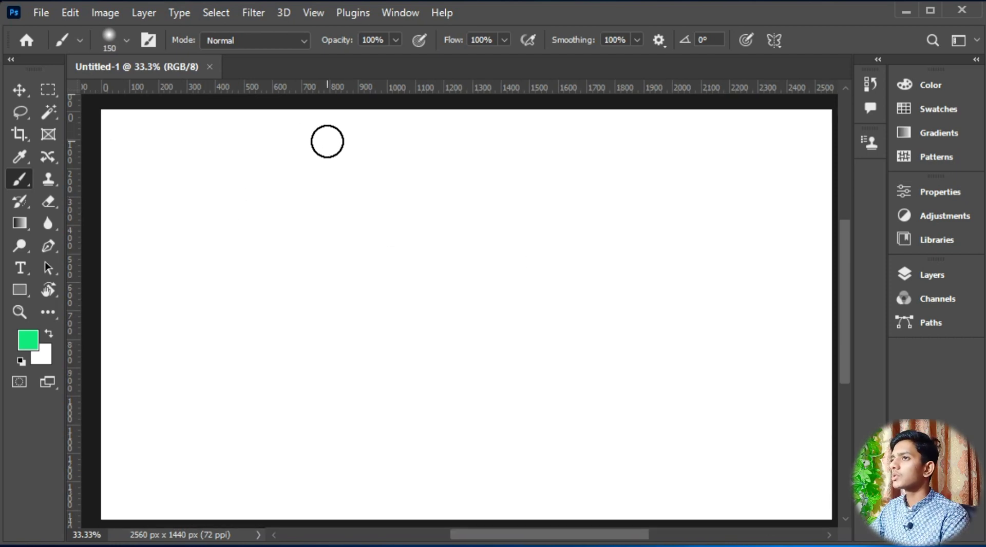
key("bracketleft")
key("bracketleft")
key("bracketleft")
key("bracketleft")
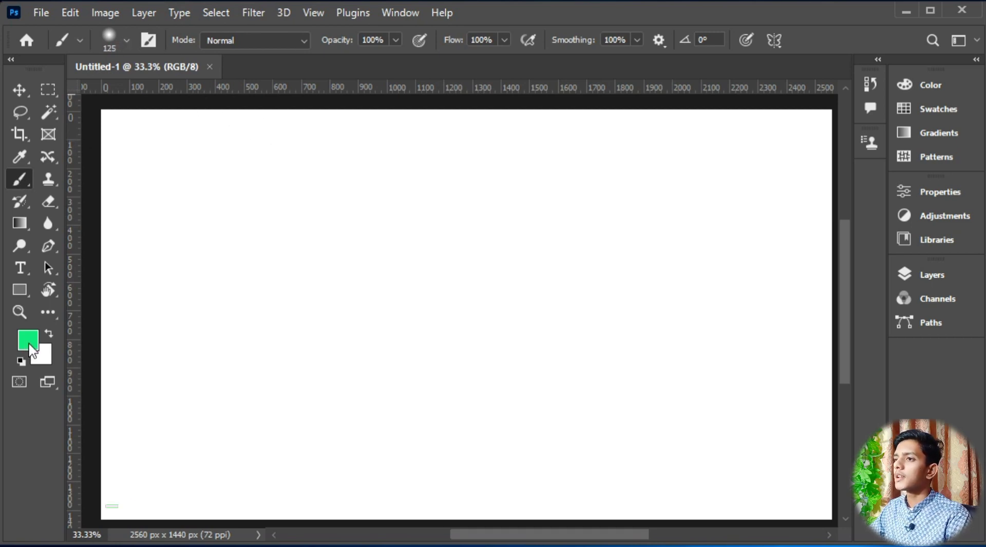
Paint looping soft green strokes across the middle of the canvas and undo them
mouse_move(268, 281)
left_mouse_down()
mouse_move(268, 262)
mouse_move(415, 319)
left_mouse_up()
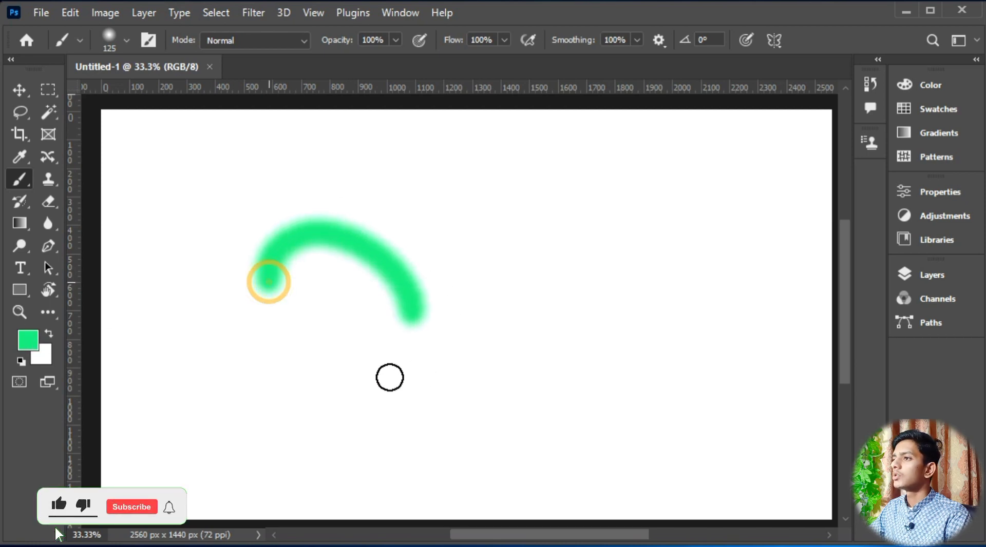
mouse_move(390, 378)
left_mouse_down()
mouse_move(517, 259)
mouse_move(529, 342)
mouse_move(753, 362)
mouse_move(675, 262)
mouse_move(682, 380)
mouse_move(701, 282)
mouse_move(756, 246)
left_mouse_up()
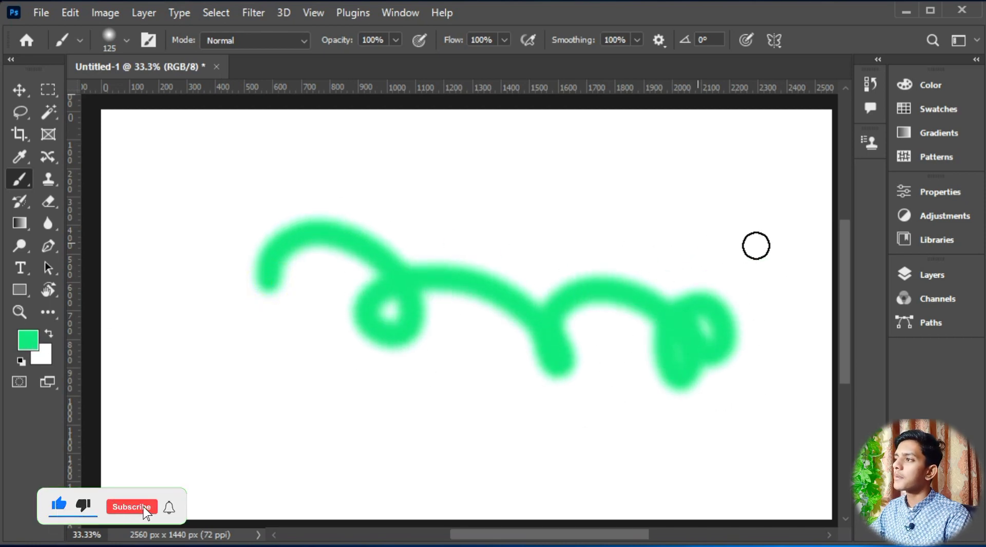
key("ctrl+z")
Add a new empty layer above the Background layer
left_click(926, 276)
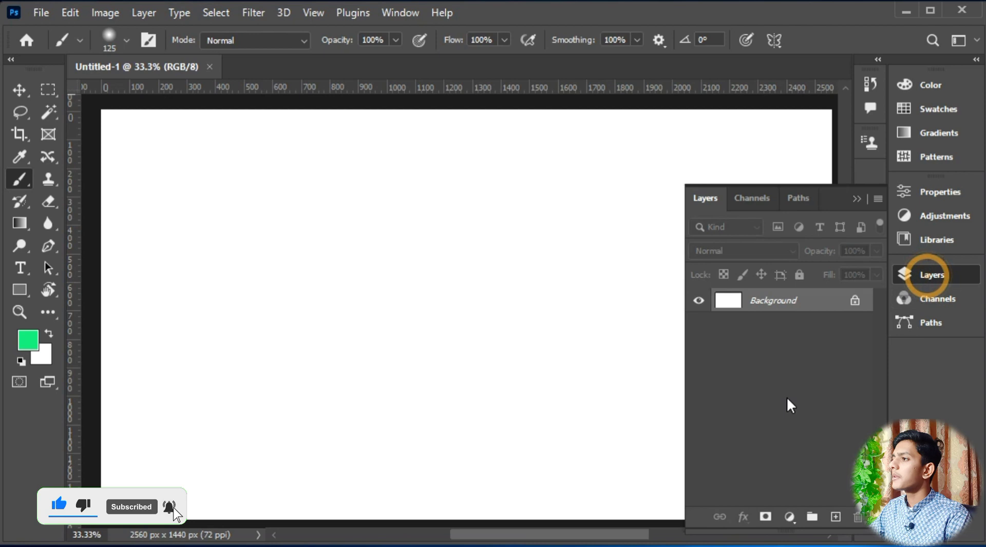
left_click(837, 518)
left_click(858, 196)
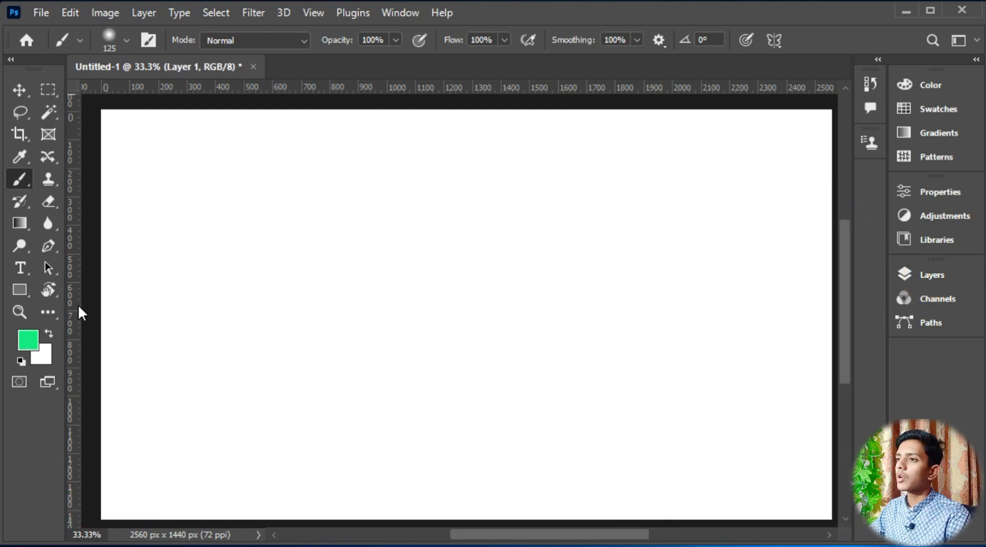
Reduce the brush size to 60 px and paint a looping green stroke in the canvas's upper-left area
key("bracketleft")
key("bracketleft")
key("bracketleft")
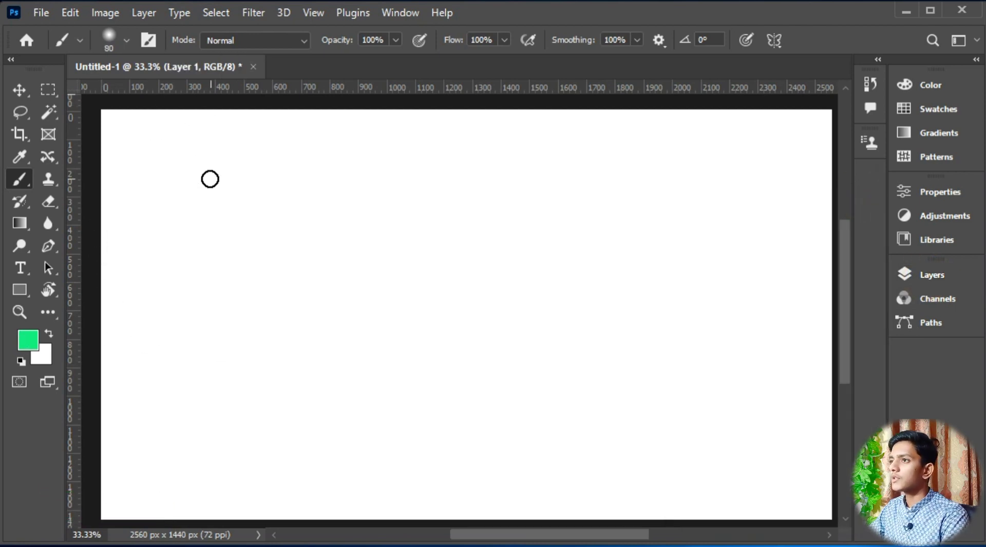
key("bracketleft")
key("bracketleft")
mouse_move(209, 158)
left_mouse_down()
mouse_move(185, 183)
mouse_move(317, 203)
mouse_move(422, 182)
mouse_move(438, 148)
mouse_move(464, 176)
left_mouse_up()
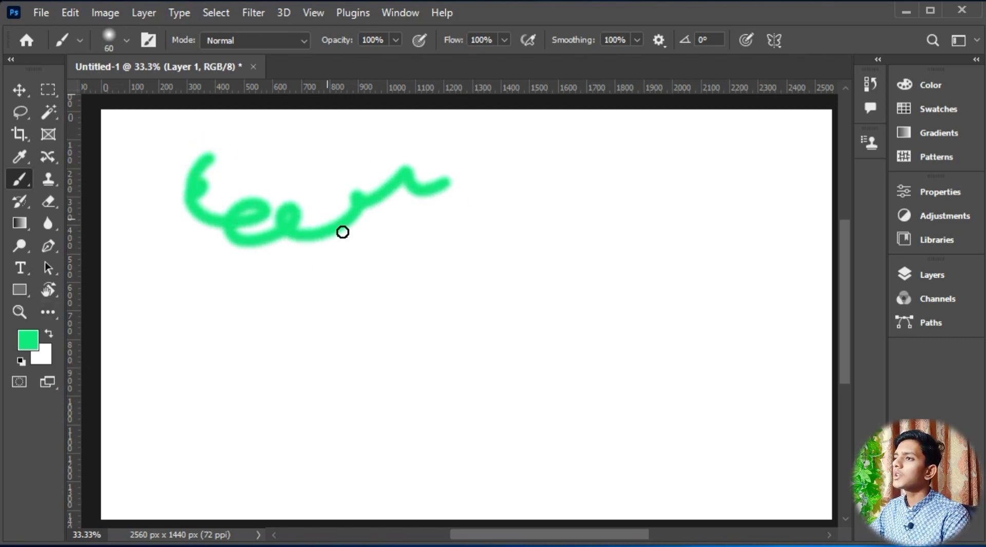
Change the foreground color from green to a medium blue
left_click(26, 339)
left_click_drag(262, 330, 550, 176)
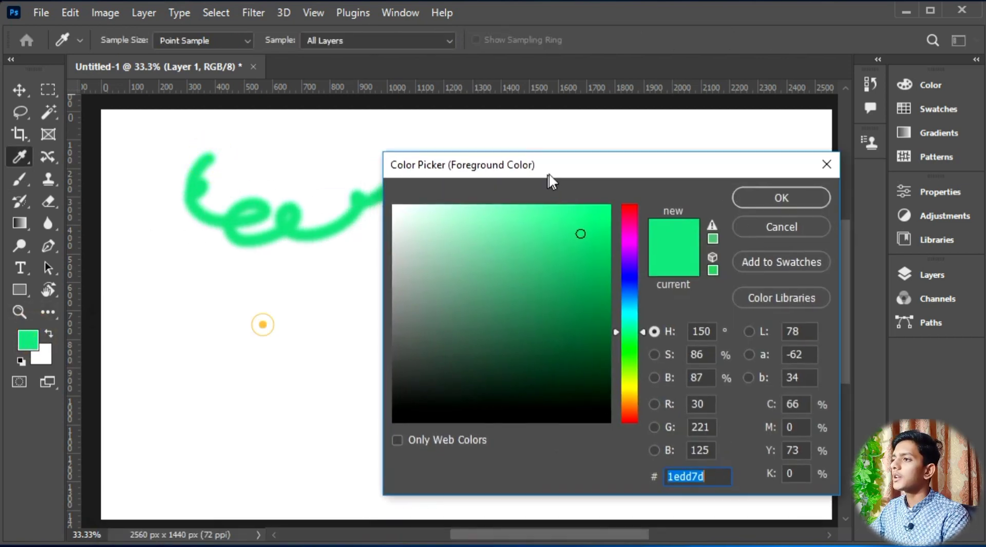
left_click(633, 279)
left_click(542, 280)
left_click(781, 185)
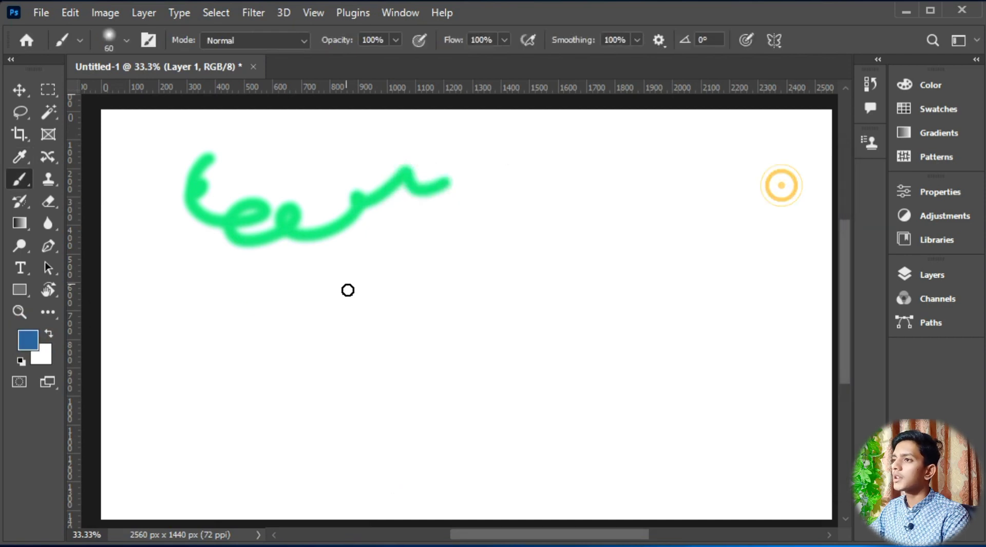
Paint a wavy blue line below the green stroke and undo all strokes on the layer
left_click_drag(224, 343, 253, 354)
mouse_move(353, 351)
left_mouse_down()
mouse_move(490, 311)
mouse_move(573, 268)
mouse_move(674, 263)
mouse_move(697, 276)
left_mouse_up()
key("ctrl+z")
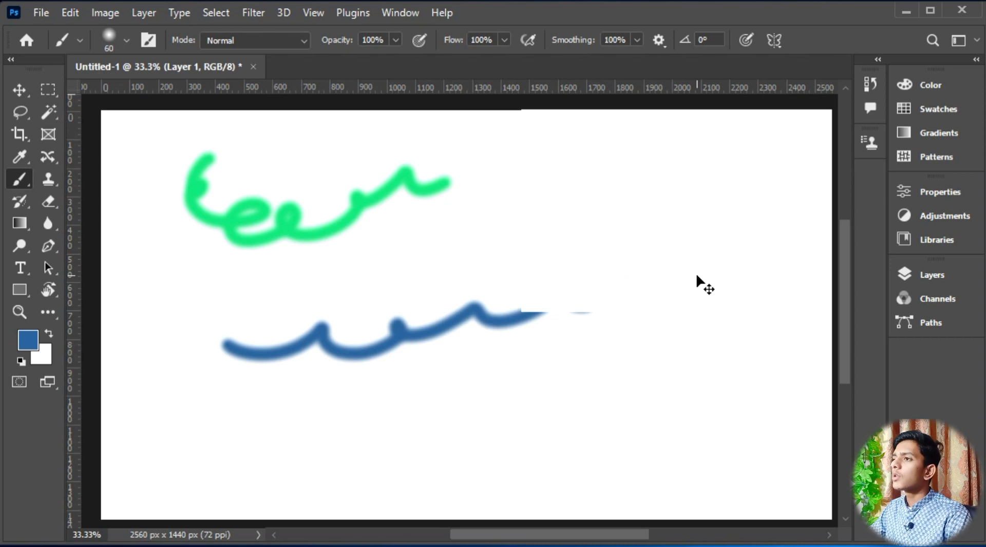
key("ctrl+z")
Set the brush size to 171 px, try a blue stroke on the canvas and undo it
left_click(126, 40)
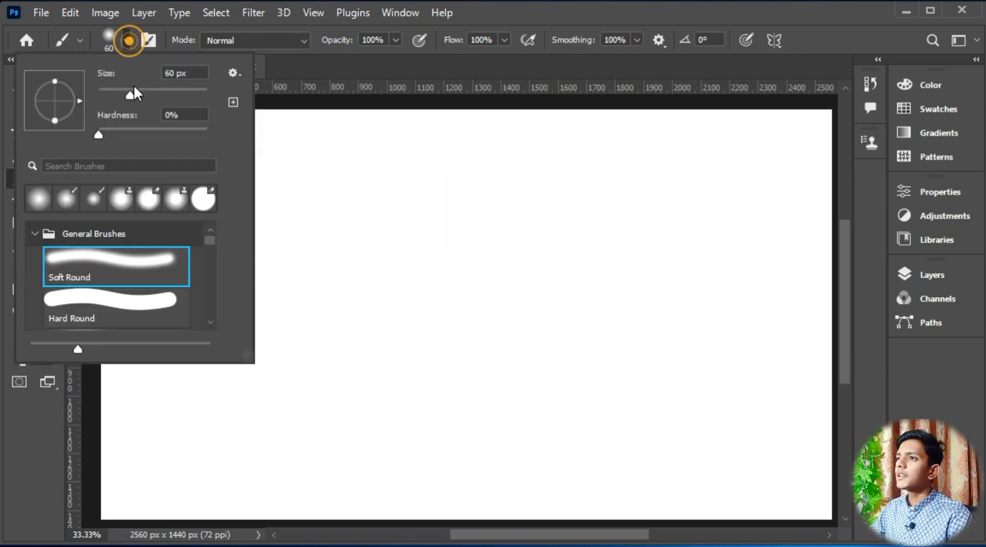
left_click_drag(168, 95, 172, 96)
mouse_move(601, 224)
left_mouse_down()
mouse_move(672, 250)
mouse_move(587, 209)
left_mouse_up()
key("ctrl+z")
Set the brush size to 1811 px, try a huge blue stroke and undo it
left_click(126, 38)
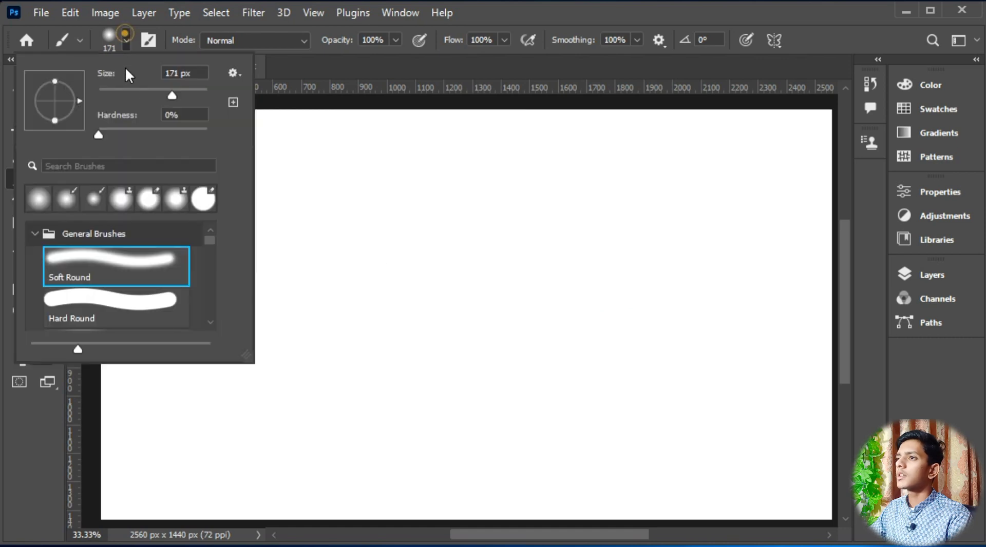
left_click_drag(172, 95, 199, 95)
mouse_move(529, 197)
left_mouse_down()
mouse_move(529, 286)
mouse_move(643, 325)
left_mouse_up()
key("ctrl+z")
Set the brush hardness to 41%, try one dab on the canvas and undo it
left_click(126, 40)
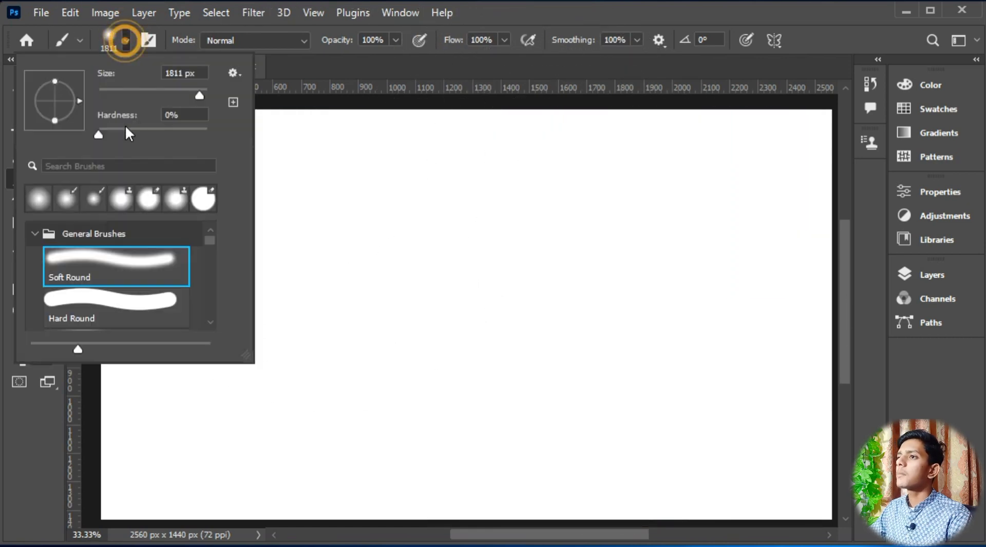
left_click_drag(97, 132, 143, 137)
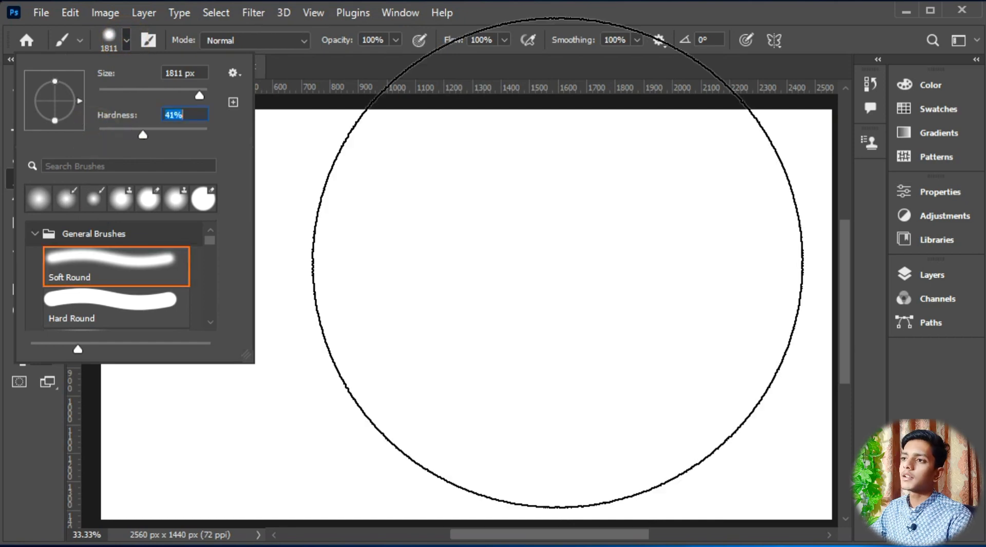
left_click(602, 187)
key("ctrl+z")
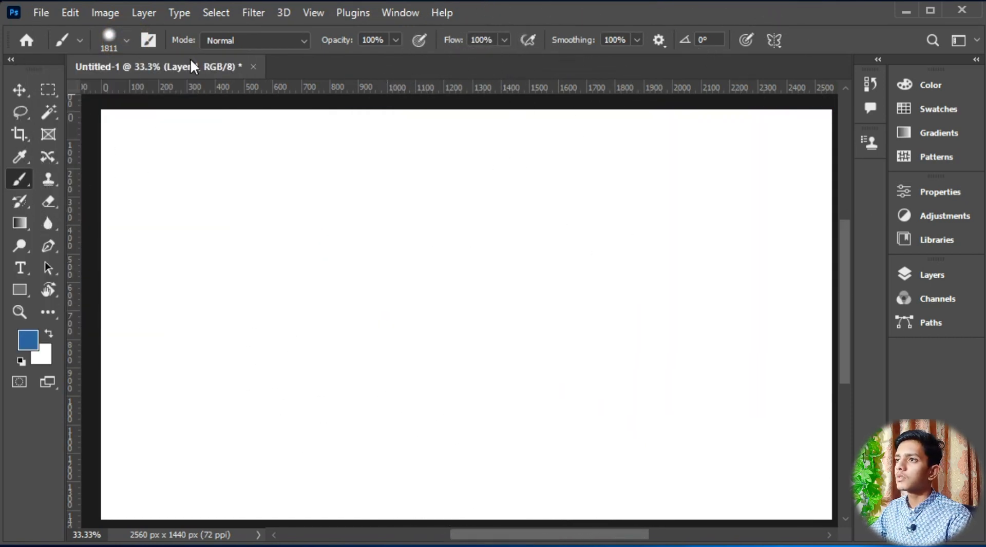
Set the brush to 228 px with 0% hardness and paint a soft-edged blue stroke on the canvas's right side
left_click(126, 40)
left_click_drag(191, 97, 181, 98)
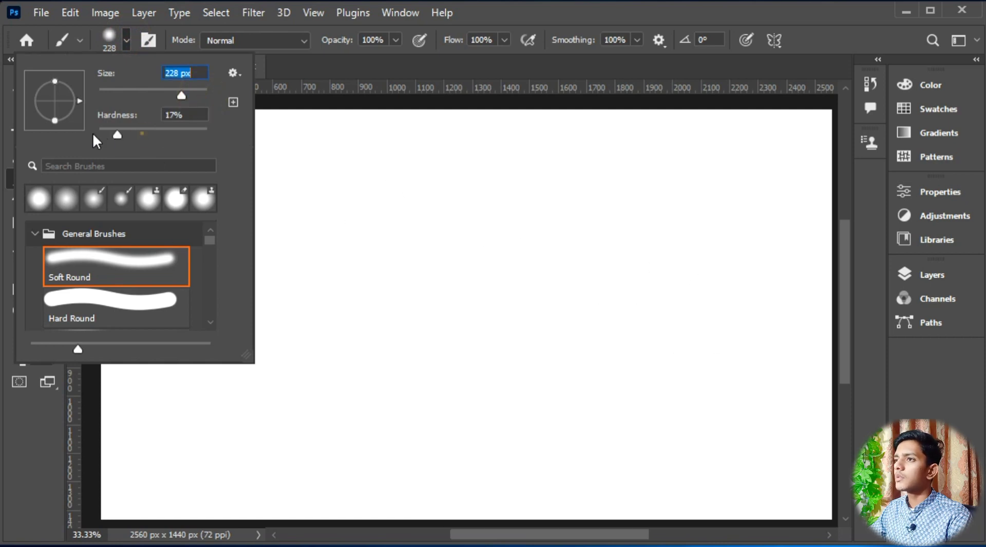
left_click_drag(117, 134, 93, 135)
mouse_move(667, 209)
left_mouse_down()
mouse_move(628, 217)
mouse_move(701, 325)
mouse_move(644, 243)
mouse_move(653, 373)
mouse_move(767, 306)
mouse_move(661, 366)
left_mouse_up()
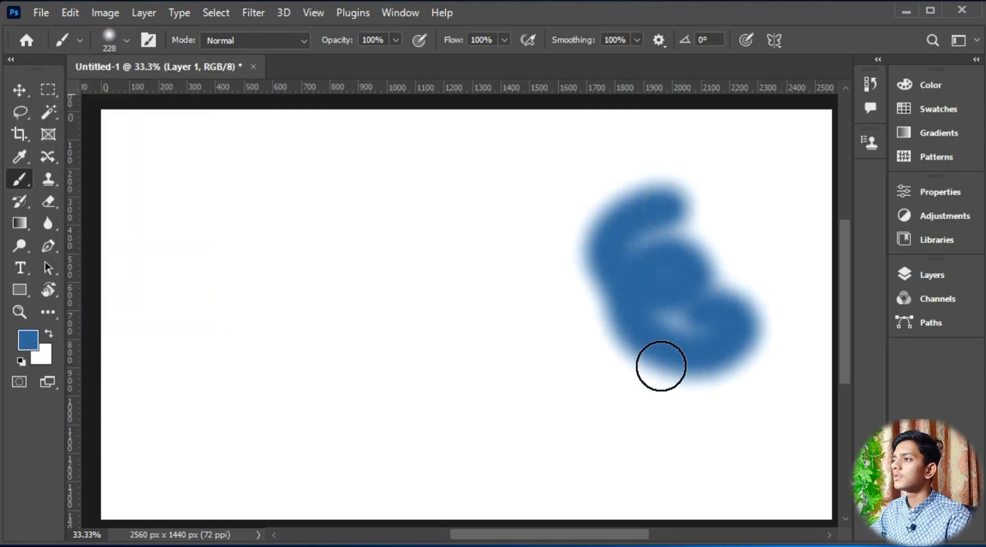
Set the brush hardness to 100% and paint a hard-edged blue stroke beside the soft one
left_click(125, 40)
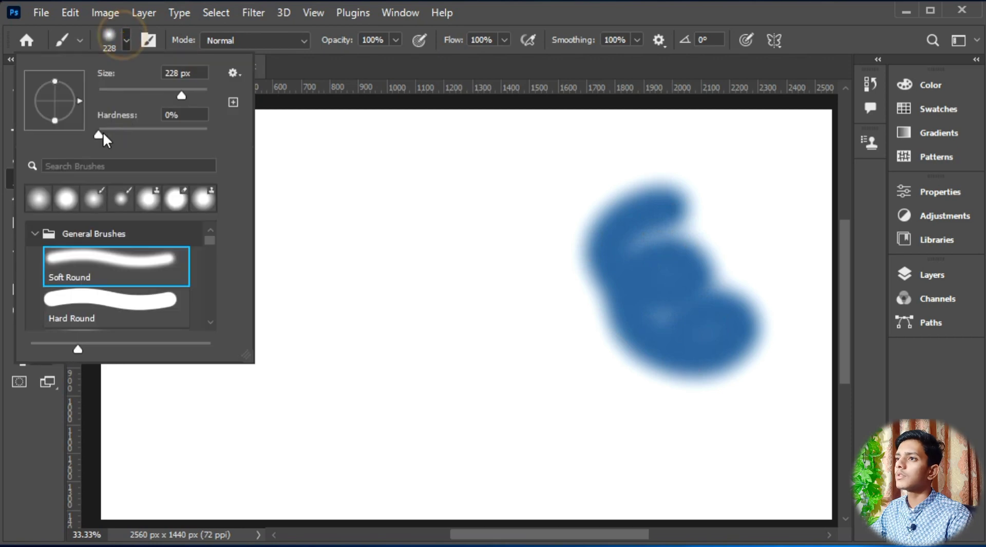
left_click_drag(98, 135, 259, 136)
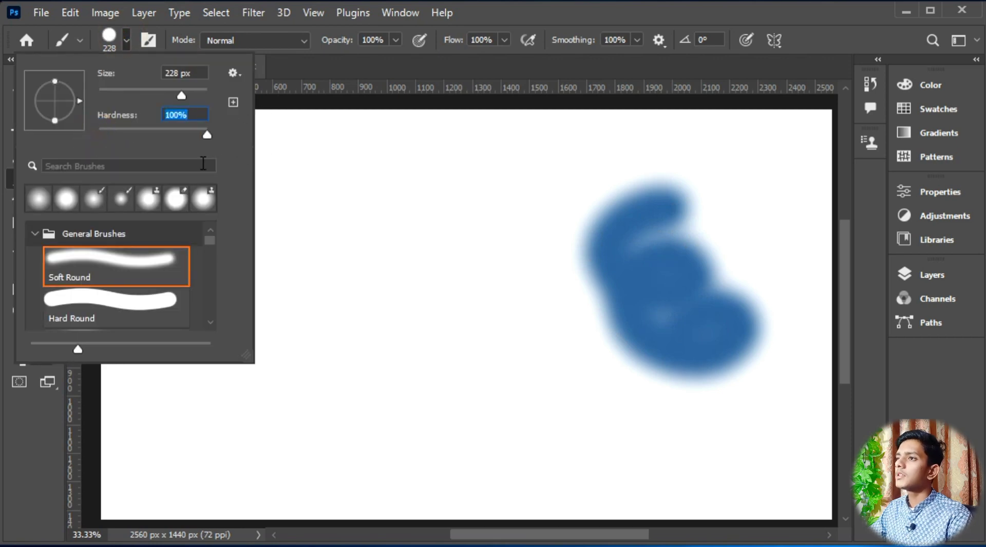
mouse_move(468, 204)
left_mouse_down()
mouse_move(444, 202)
mouse_move(498, 374)
mouse_move(525, 416)
mouse_move(334, 330)
left_mouse_up()
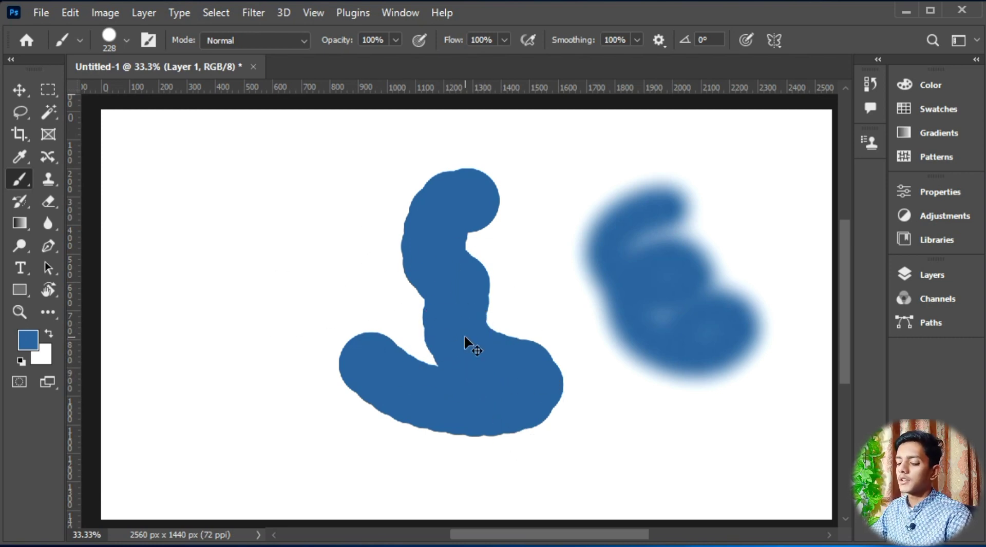
Undo the hard-edged and the soft-edged blue strokes to clear the canvas
key("ctrl+z")
key("ctrl+z")
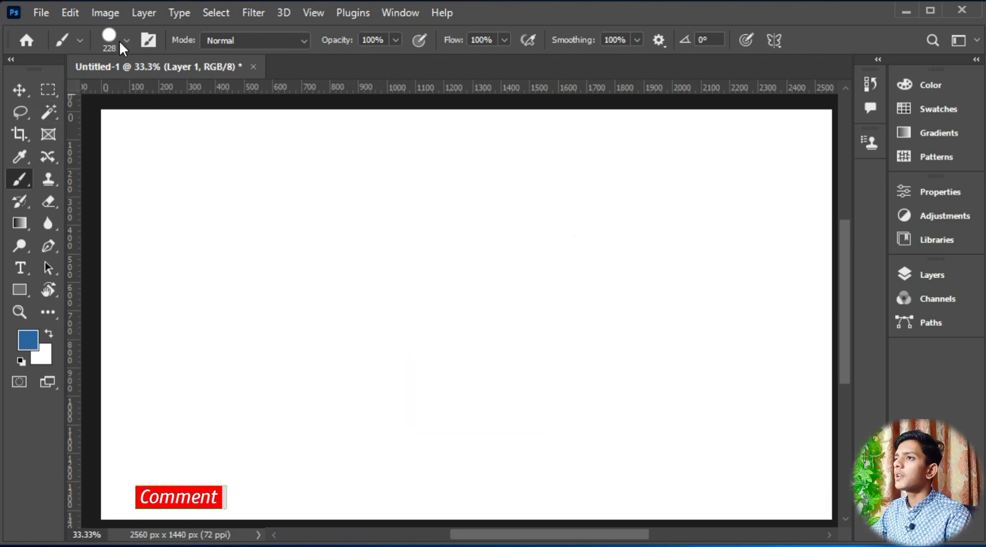
Examine the Brush tool's blending modes and compare them with the blending mode setting for layers
left_click(280, 40)
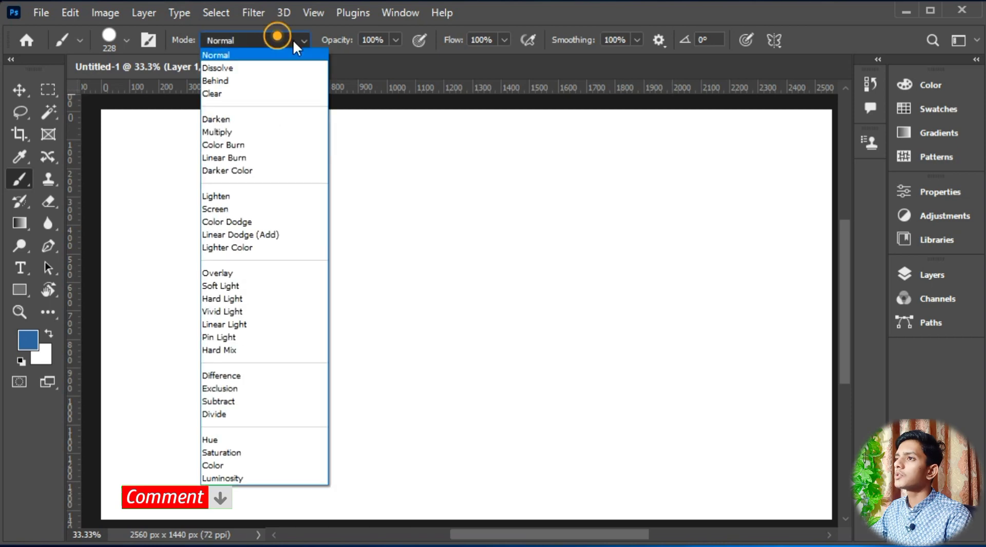
left_click(945, 275)
left_click(947, 276)
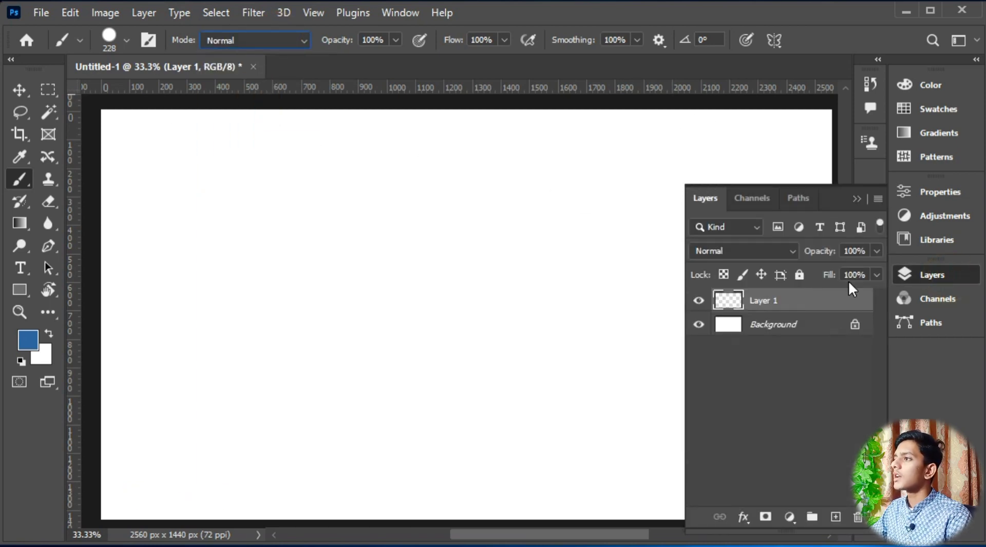
left_click(722, 250)
left_click(496, 248)
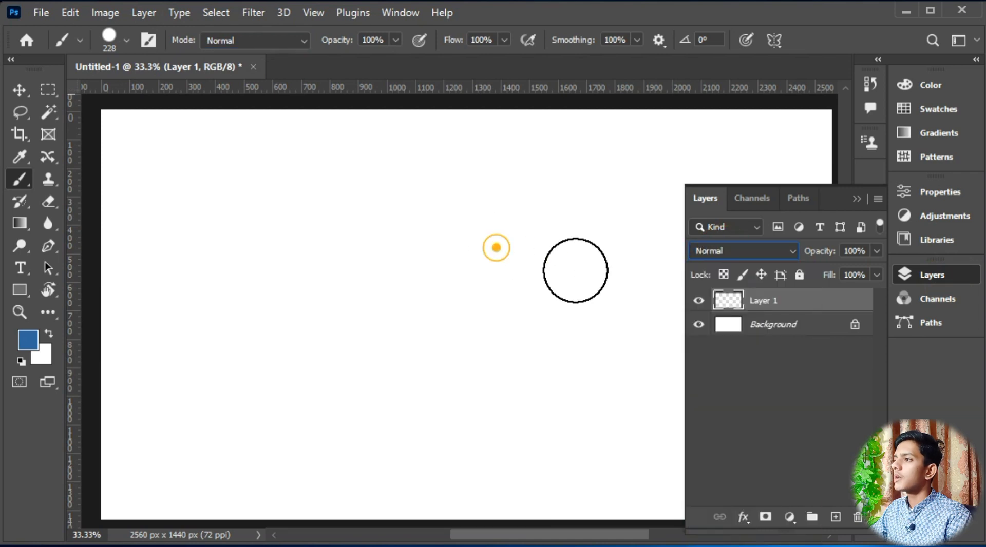
left_click(231, 42)
left_click(556, 213)
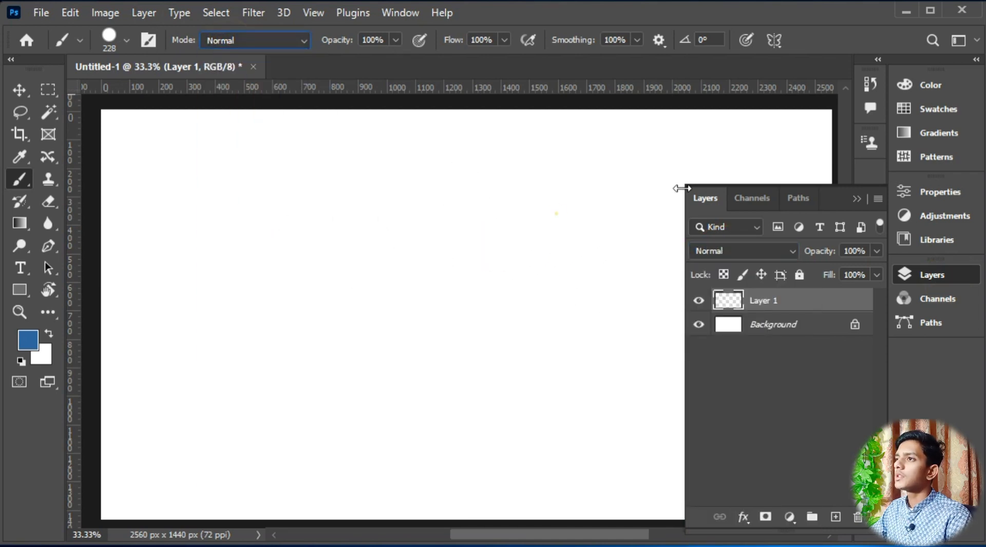
left_click(855, 195)
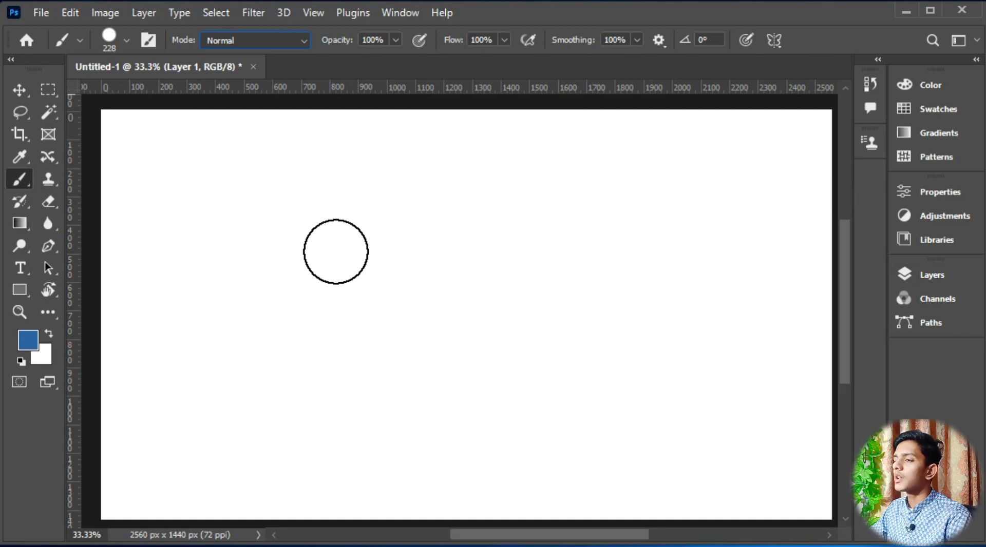
Paint a solid blue blob about 620 px wide on Layer 1 in Normal mode with the 228 px hard brush
mouse_move(369, 203)
left_mouse_down()
mouse_move(400, 277)
mouse_move(392, 210)
mouse_move(352, 261)
mouse_move(419, 286)
mouse_move(339, 200)
mouse_move(296, 273)
mouse_move(430, 279)
mouse_move(378, 187)
mouse_move(298, 263)
mouse_move(407, 198)
left_mouse_up()
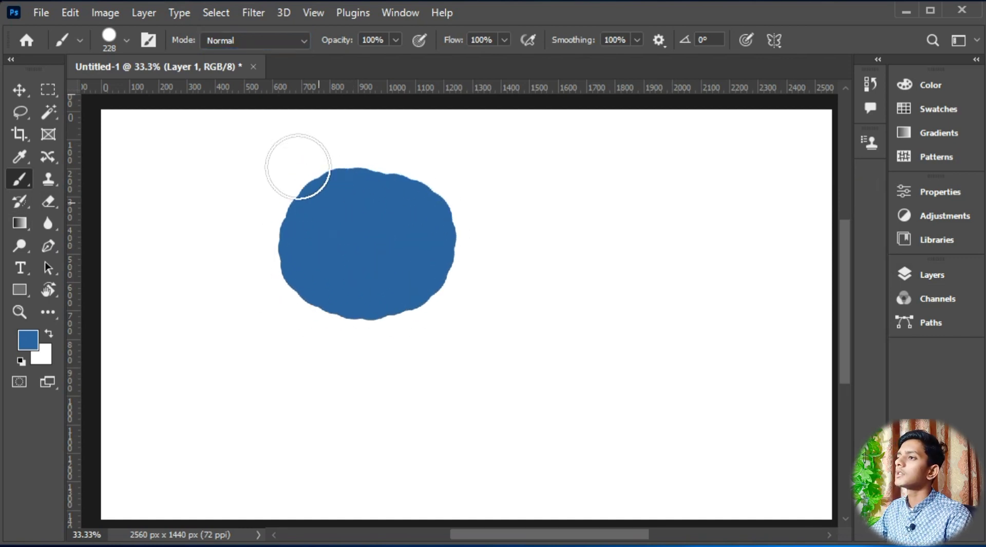
right_click(306, 149)
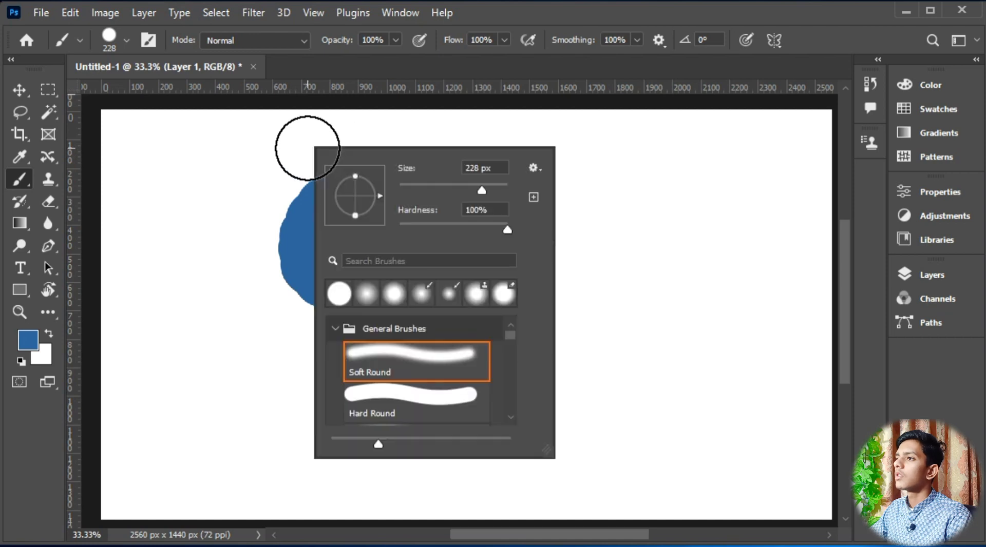
left_click(605, 238)
key("ctrl+z")
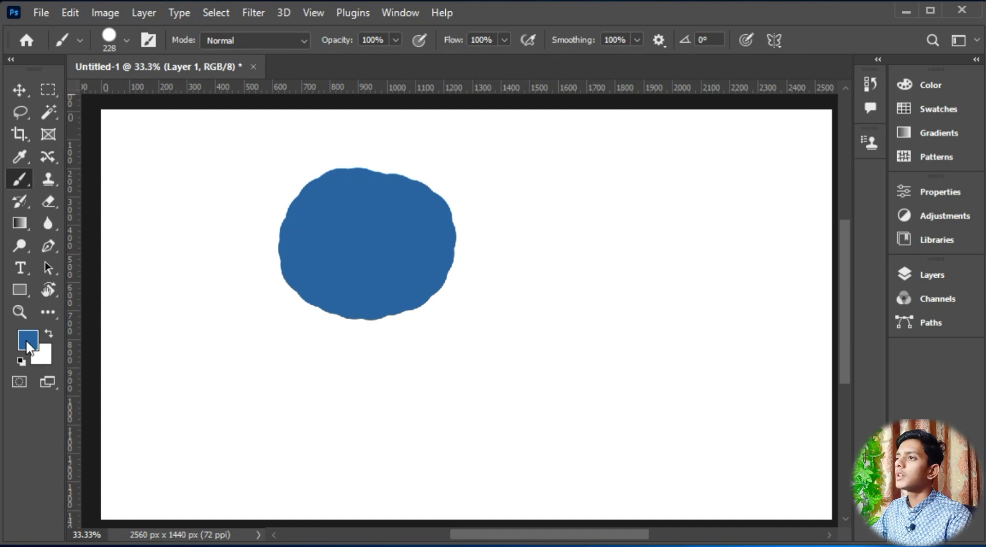
Set the brush mode to Dissolve, choose a darker blue foreground color and paint a diagonal stroke across the blob's left side
left_click(284, 40)
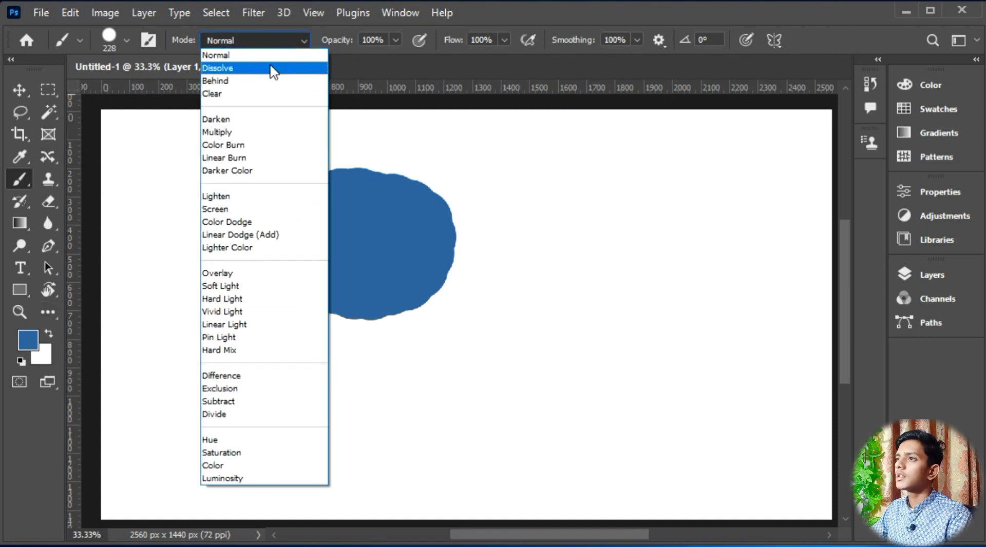
left_click(270, 68)
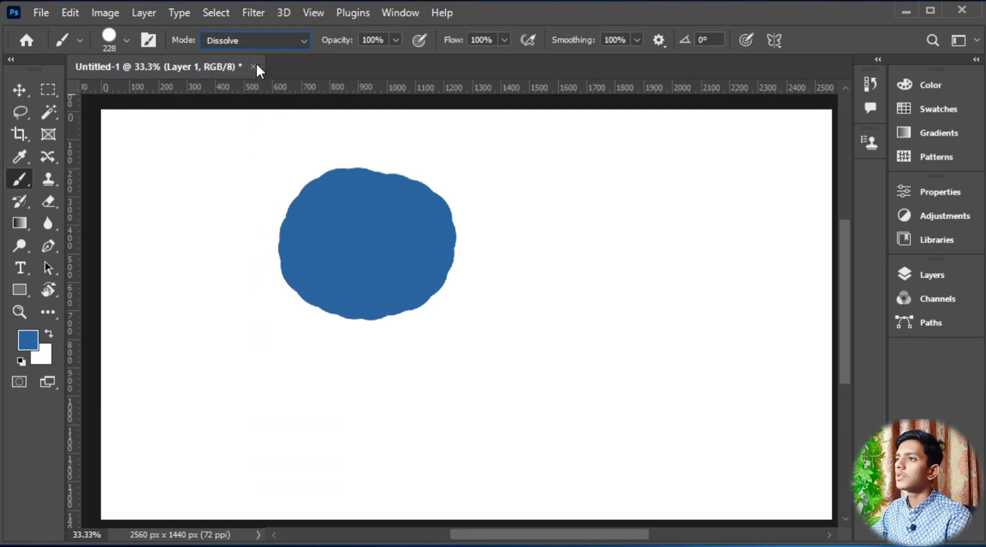
left_click(27, 339)
left_click_drag(565, 266, 587, 337)
left_click(786, 192)
mouse_move(325, 178)
left_mouse_down()
mouse_move(288, 253)
mouse_move(277, 321)
left_mouse_up()
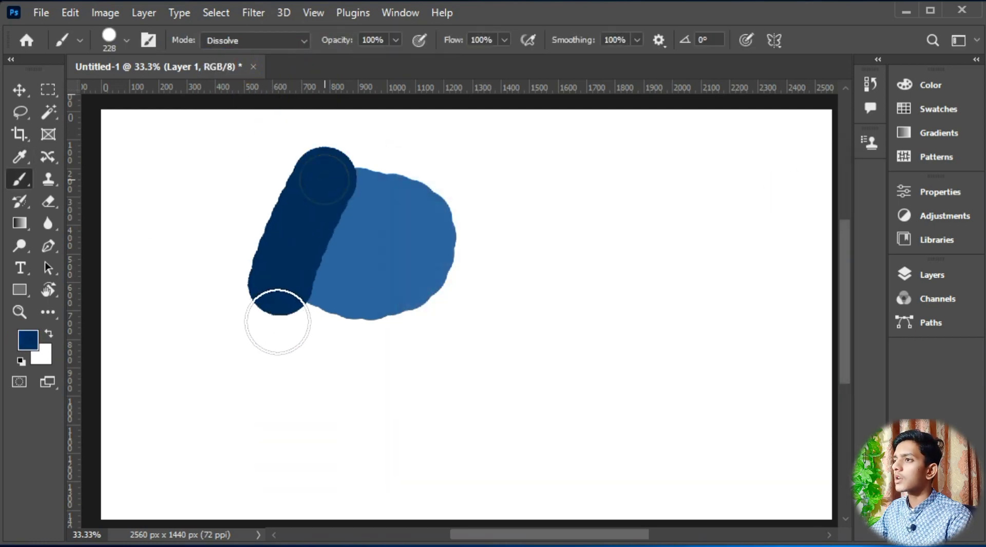
Examine the edges of the dark Dissolve stroke and the lighter Normal blob up close at 200%
key("ctrl+plus")
key("ctrl+plus")
key("ctrl+plus")
key("ctrl+plus")
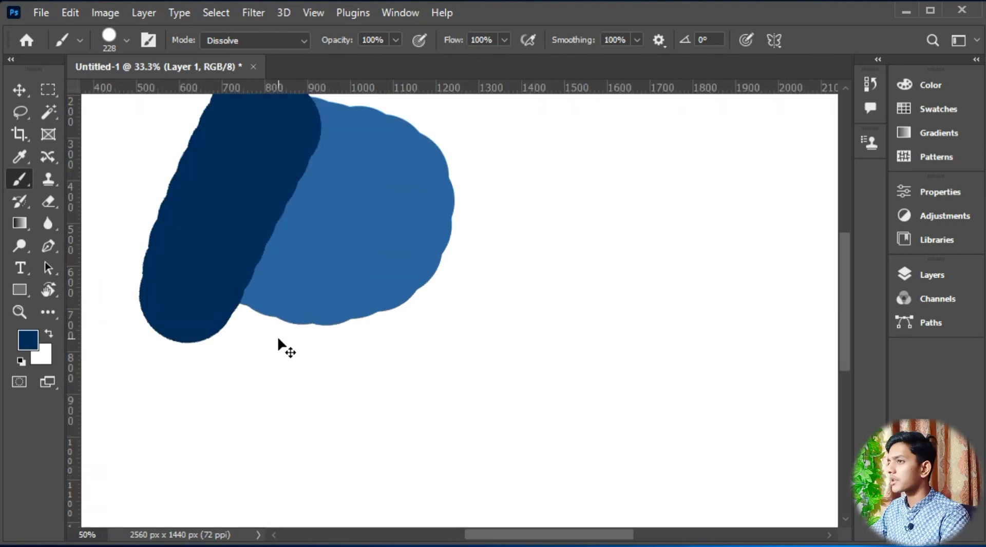
left_click_drag(213, 225, 539, 443)
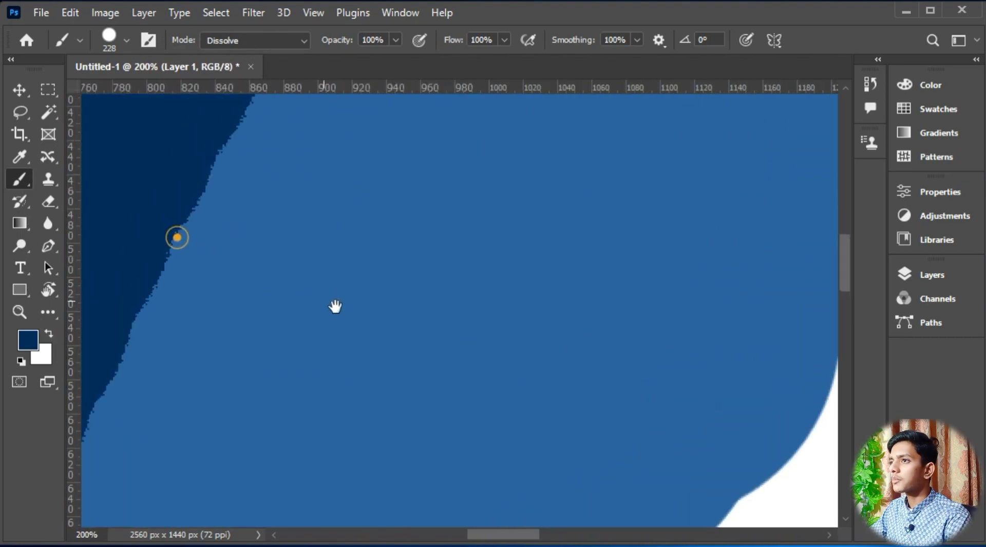
left_click_drag(282, 303, 352, 103)
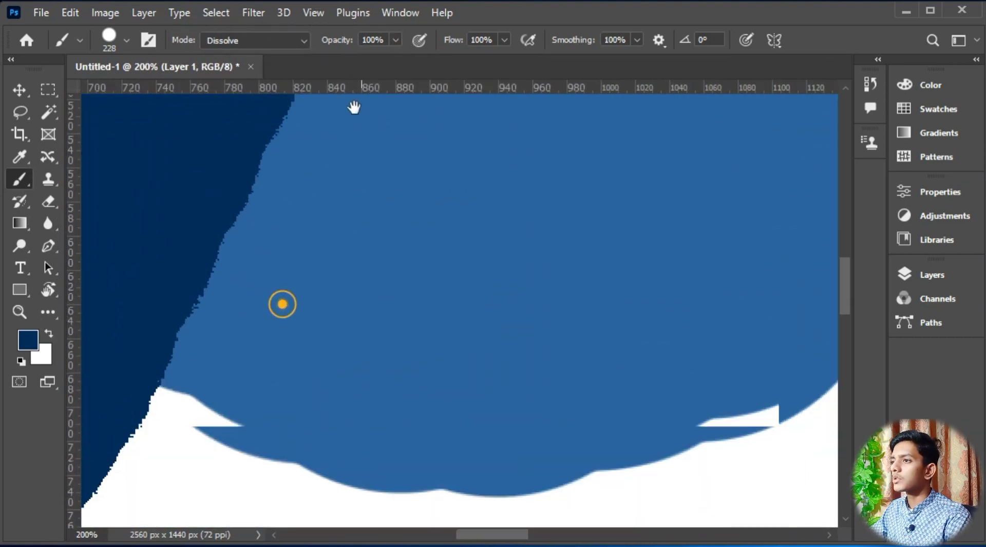
left_click_drag(231, 437, 237, 367)
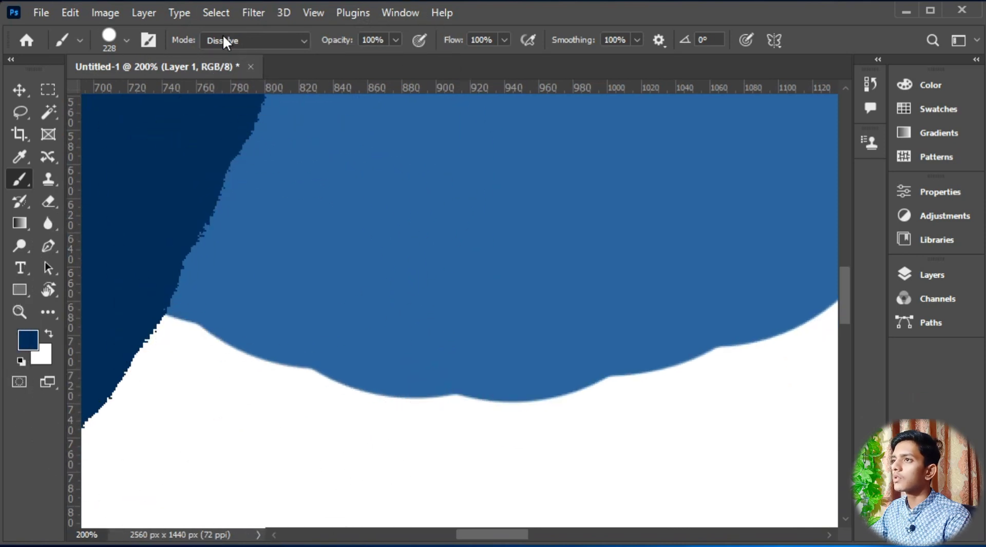
Set the brush size to 130 px and undo the dark Dissolve stroke
left_click(127, 40)
left_click_drag(181, 96, 161, 96)
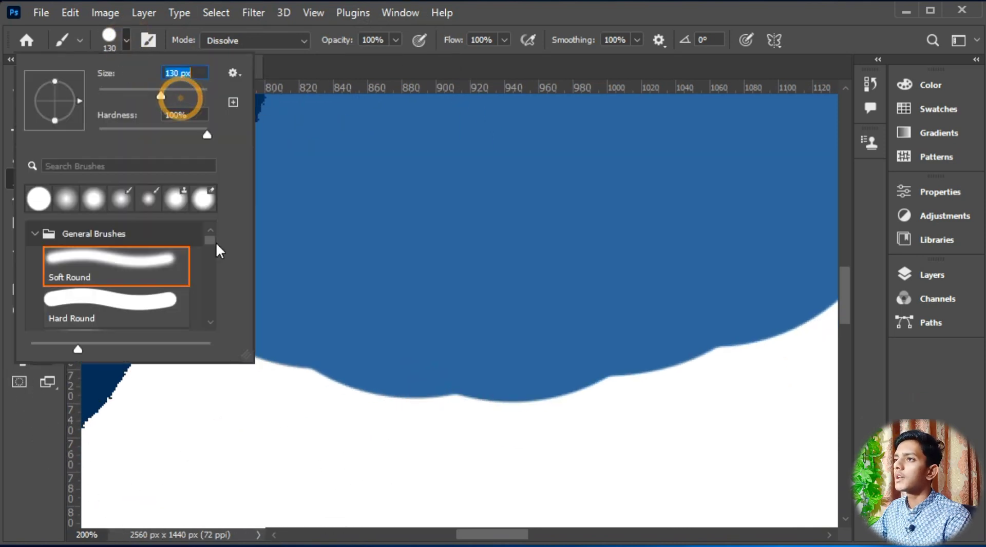
left_click(342, 398)
key("ctrl+z")
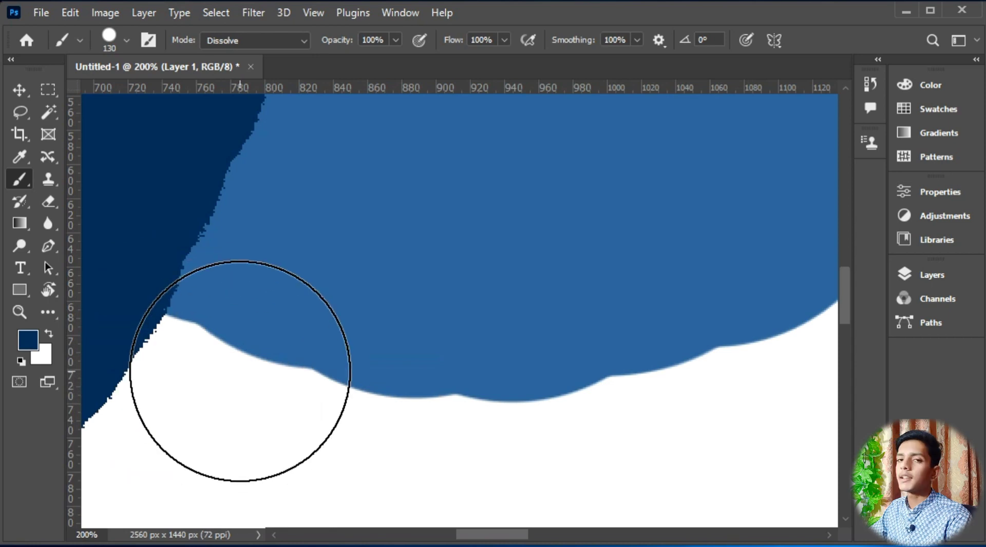
key("ctrl+z")
Set the brush mode to Behind, try painting a dark blue ring around the blob's edge and undo it
key("ctrl+minus")
key("ctrl+minus")
key("ctrl+minus")
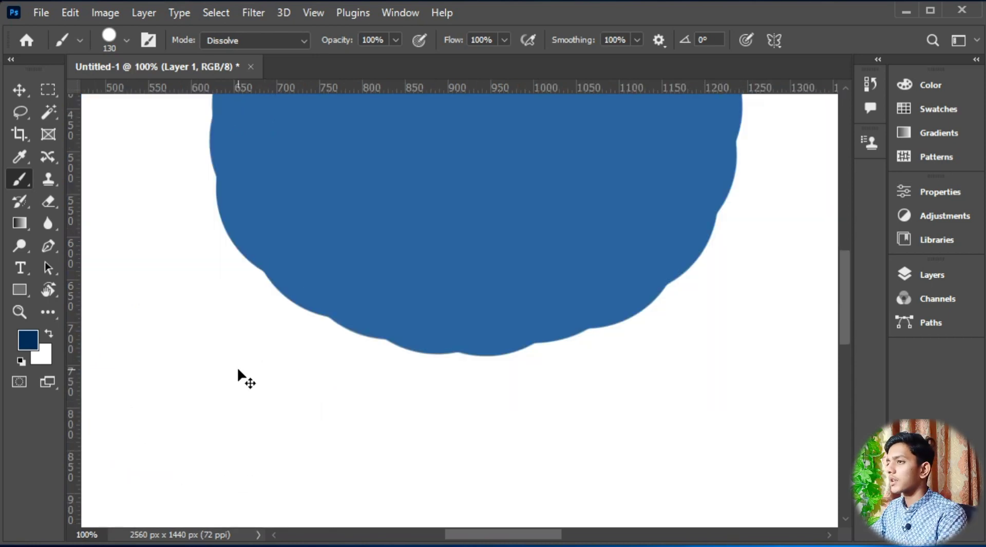
key("space")
left_click_drag(288, 229, 247, 301)
left_click(255, 41)
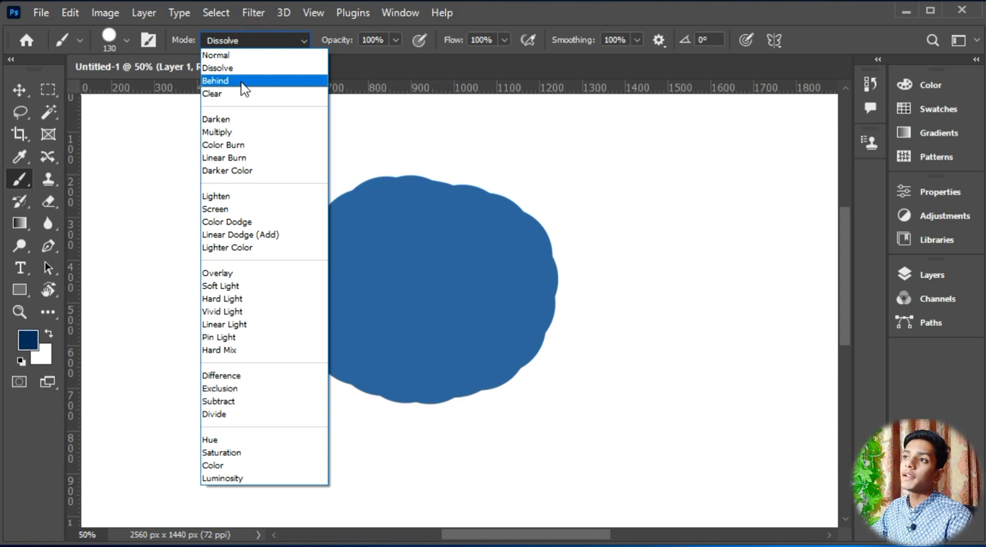
left_click(244, 90)
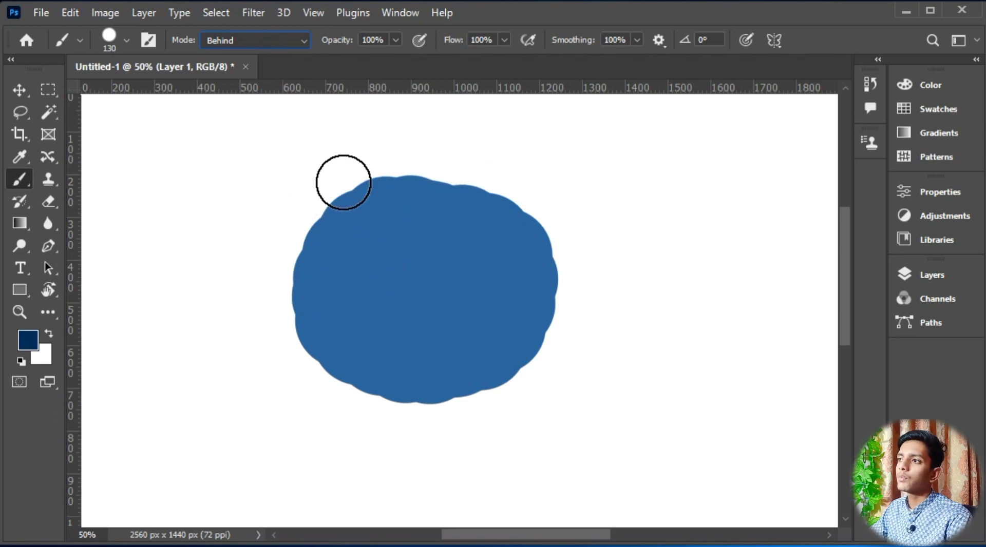
mouse_move(354, 172)
left_mouse_down()
mouse_move(306, 234)
mouse_move(288, 345)
mouse_move(564, 391)
mouse_move(497, 158)
mouse_move(321, 303)
left_mouse_up()
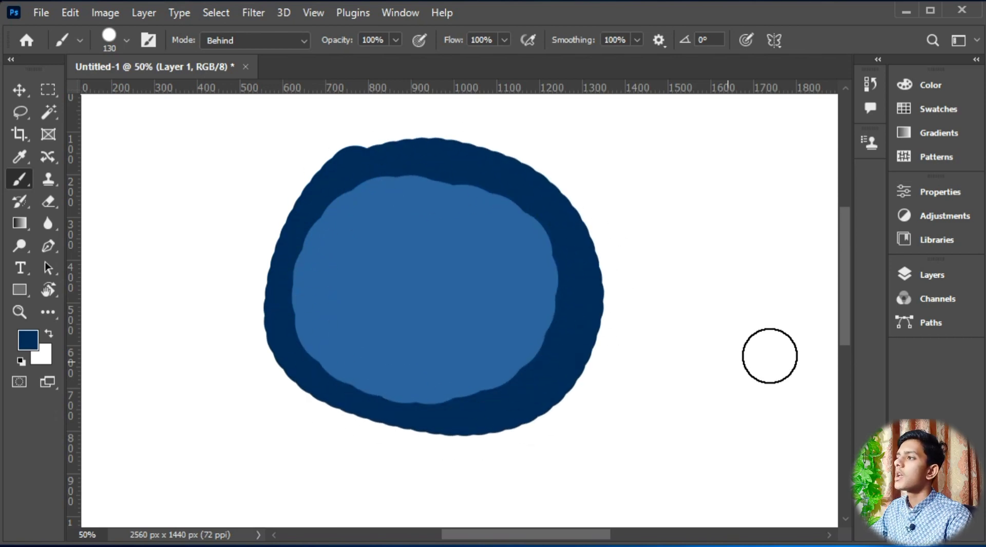
key("ctrl+z")
Add a new Layer 2, place it below Layer 1 and paint dark blue on it around the blob's edge
left_click(942, 277)
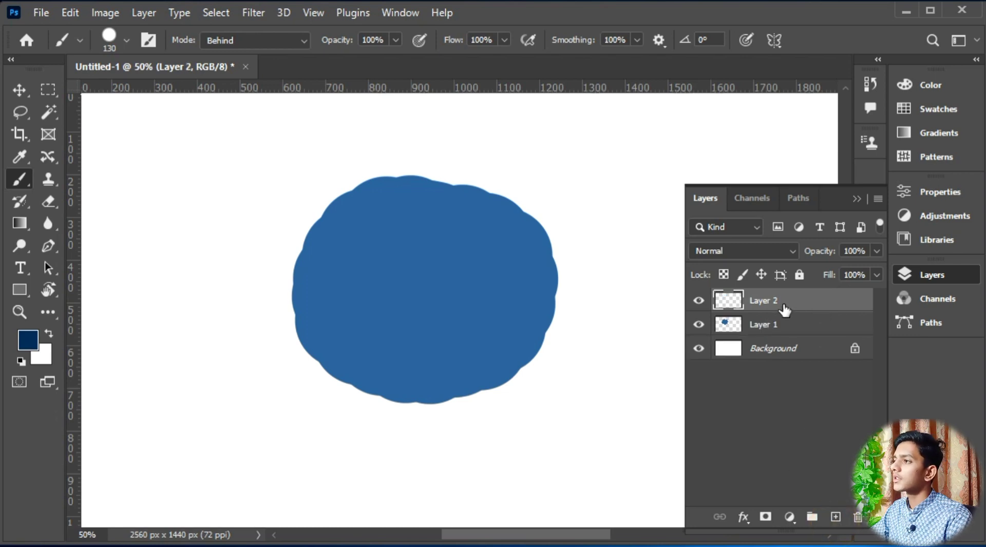
left_click_drag(784, 310, 781, 333)
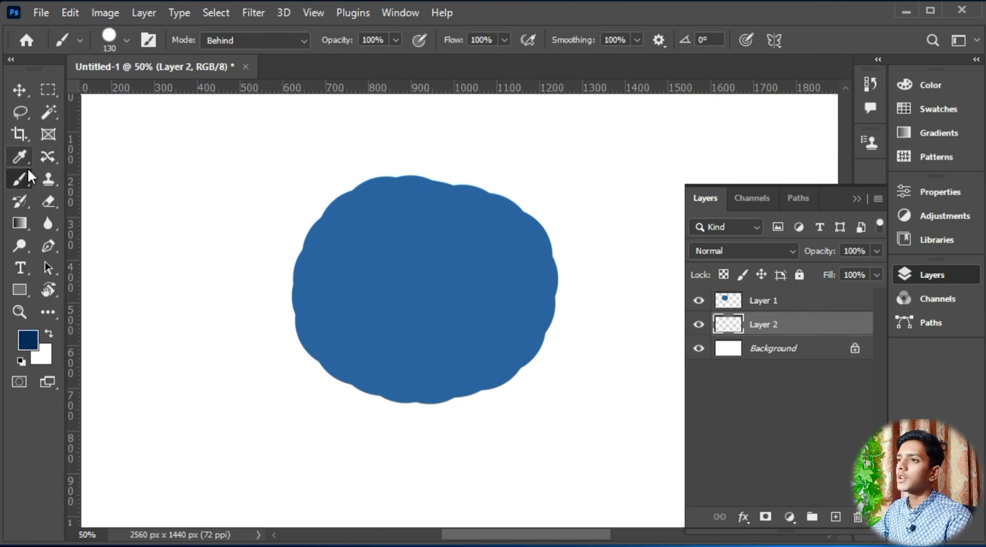
mouse_move(410, 165)
left_mouse_down()
mouse_move(267, 369)
mouse_move(382, 157)
mouse_move(299, 254)
mouse_move(404, 212)
mouse_move(522, 129)
mouse_move(452, 208)
mouse_move(398, 374)
mouse_move(599, 133)
mouse_move(442, 377)
mouse_move(408, 156)
mouse_move(601, 235)
mouse_move(455, 174)
mouse_move(457, 157)
mouse_move(526, 347)
mouse_move(467, 398)
mouse_move(292, 275)
mouse_move(310, 278)
mouse_move(334, 373)
mouse_move(454, 370)
mouse_move(567, 298)
mouse_move(435, 421)
mouse_move(349, 394)
mouse_move(282, 346)
mouse_move(471, 385)
mouse_move(541, 240)
mouse_move(566, 270)
mouse_move(556, 353)
mouse_move(534, 375)
left_mouse_up()
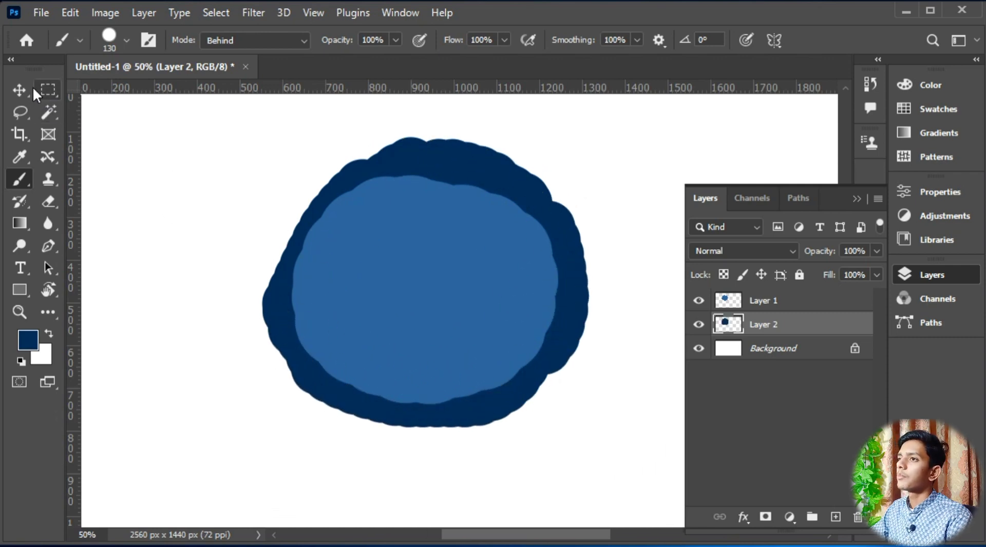
Try moving Layer 2's dark blue paint separately from the blob with the Move tool and undo the move
left_click(20, 90)
left_click_drag(551, 216, 635, 277)
key("ctrl+z")
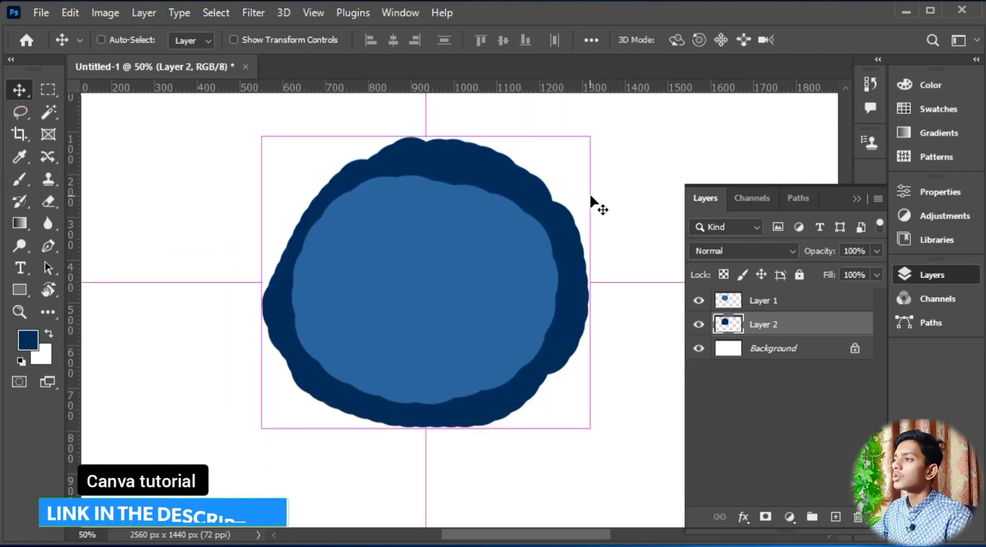
Undo the Layer 2 painting, the added layer and the blue blob, back to an empty Layer 1
key("ctrl+z")
key("ctrl+z")
key("ctrl+z")
key("ctrl+z")
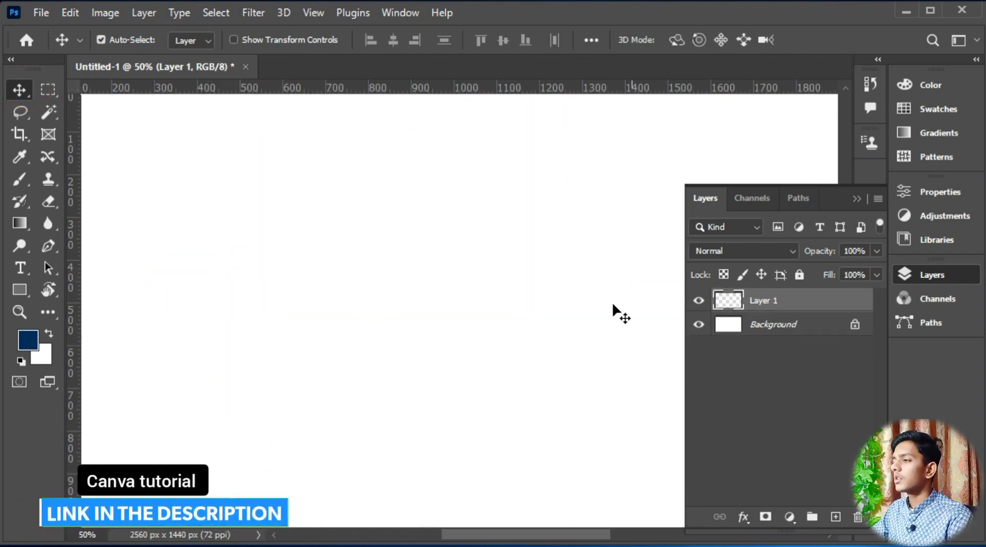
Brush a dark blue blob about 380 px wide onto Layer 1 and choose a lighter, muted blue foreground color
left_click(17, 172)
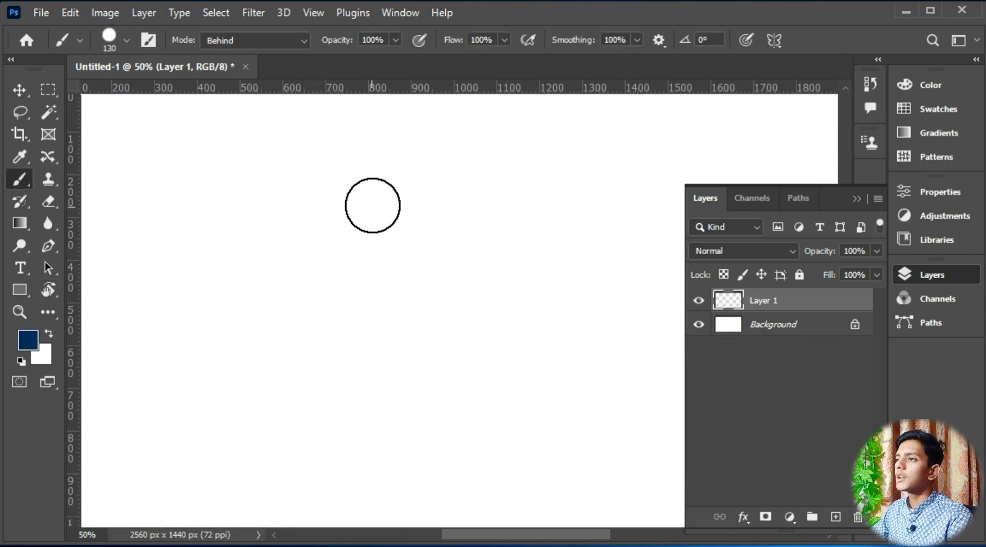
mouse_move(370, 207)
left_mouse_down()
mouse_move(391, 363)
mouse_move(469, 221)
mouse_move(344, 270)
mouse_move(420, 270)
mouse_move(378, 293)
left_mouse_up()
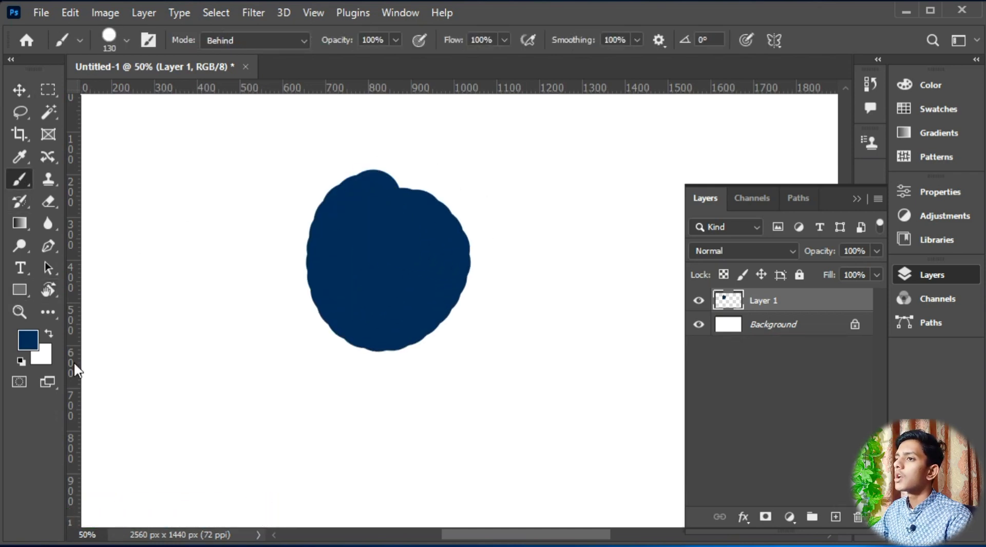
left_click(27, 344)
left_click(484, 337)
left_click(816, 192)
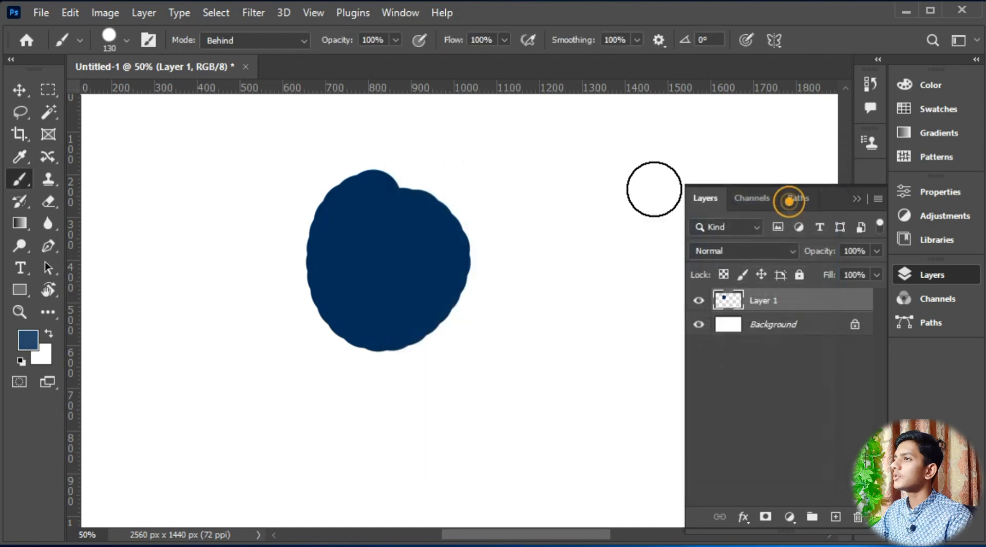
Keep the brush mode on Behind and paint muted blue around the dark blob's edge on Layer 1
left_click(278, 40)
left_click(260, 80)
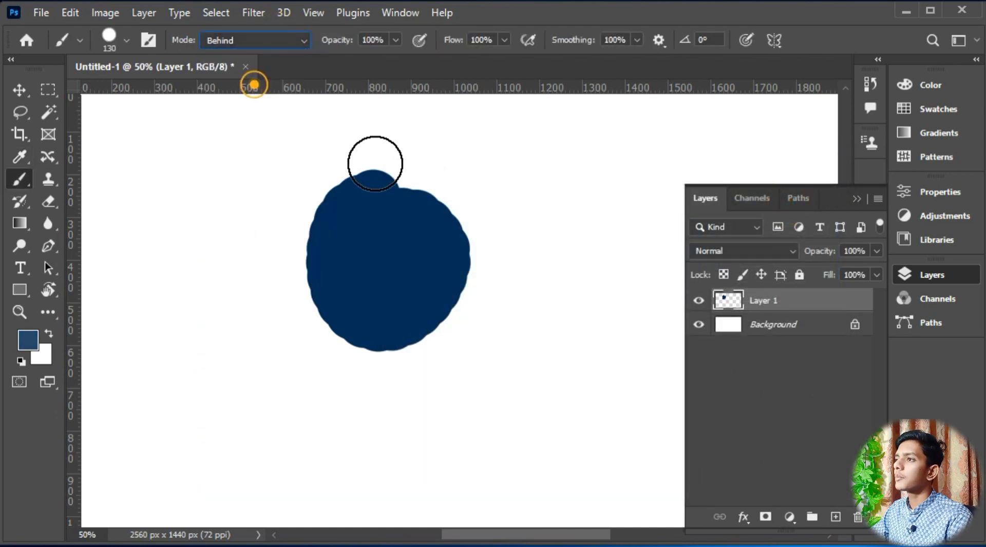
left_click_drag(374, 163, 303, 305)
mouse_move(356, 364)
left_mouse_down()
mouse_move(475, 175)
mouse_move(243, 339)
mouse_move(352, 177)
left_mouse_up()
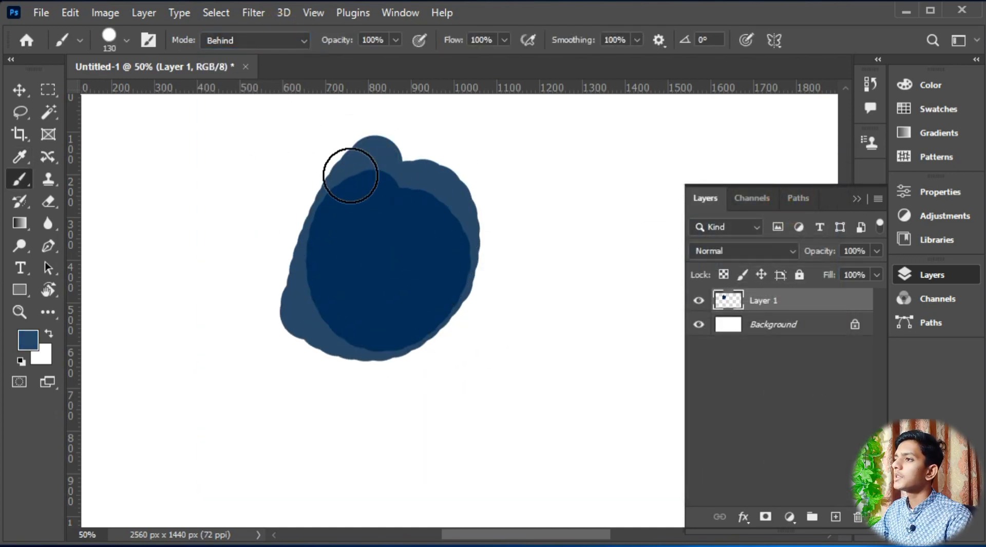
Try moving Layer 1's painted shapes together with the Move tool, and undo the move and all the strokes
key("v")
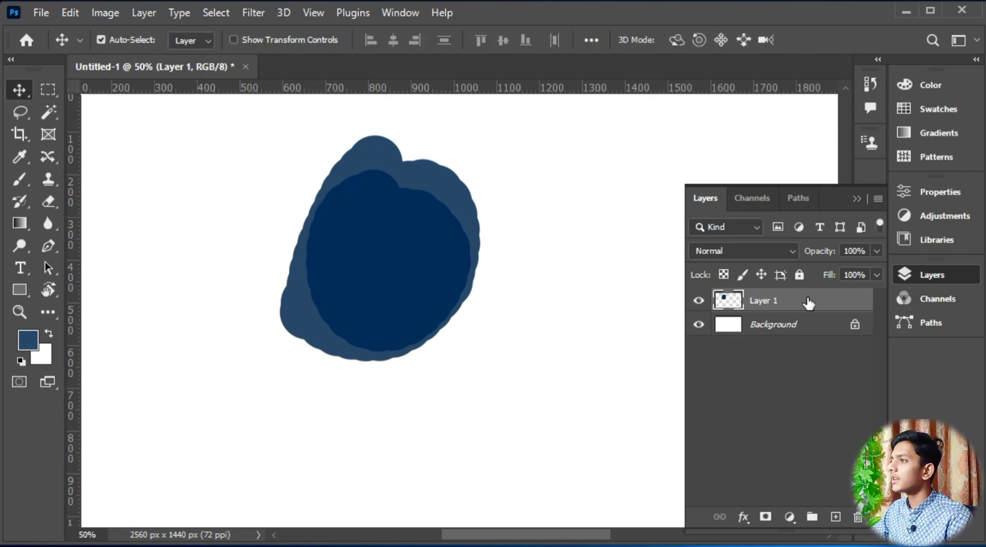
left_click_drag(431, 223, 459, 219)
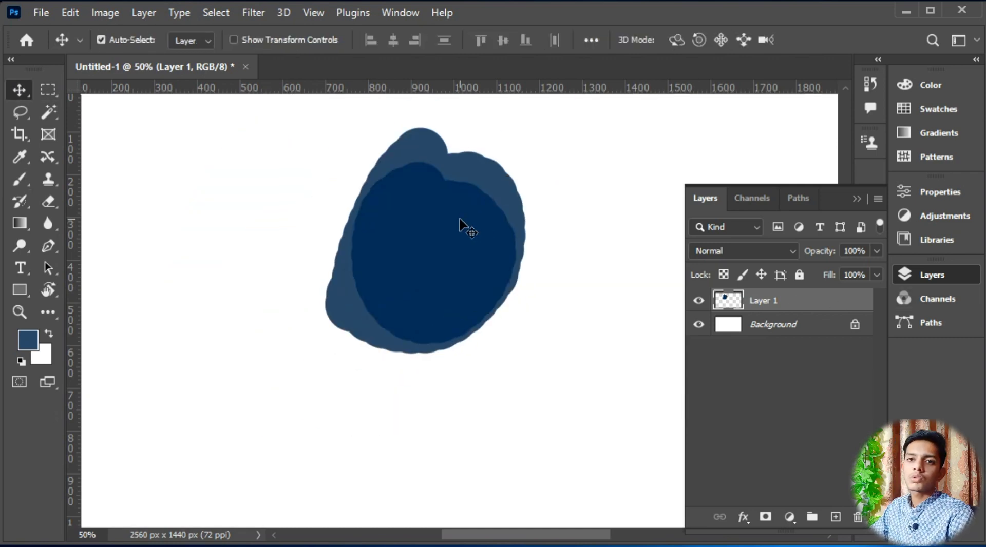
key("ctrl+z")
key("ctrl+z")
key("ctrl+z")
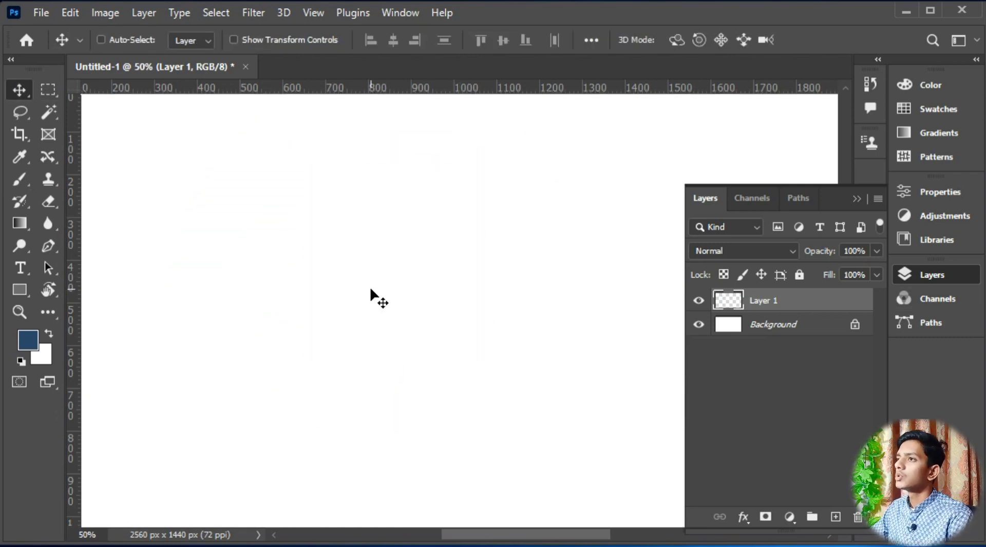
Undo back to the Background only, add a new empty layer with the Brush tool active and set the brush mode to Normal
key("ctrl+z")
key("b")
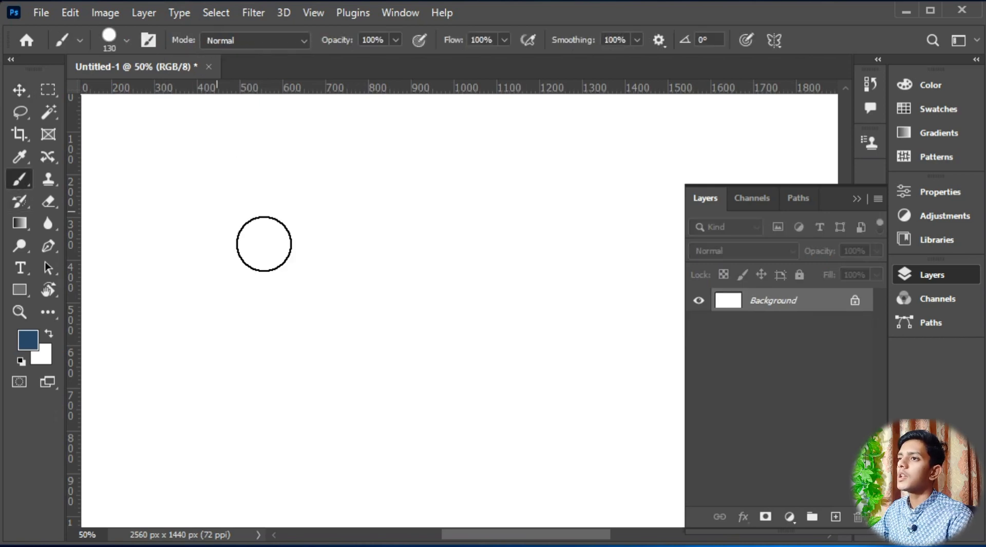
left_click(835, 519)
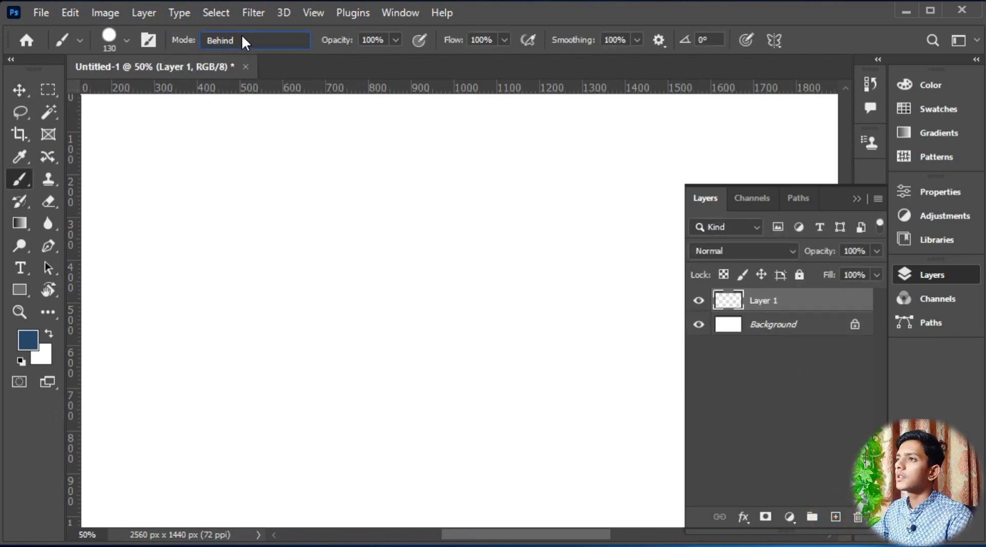
left_click(242, 40)
left_click(245, 52)
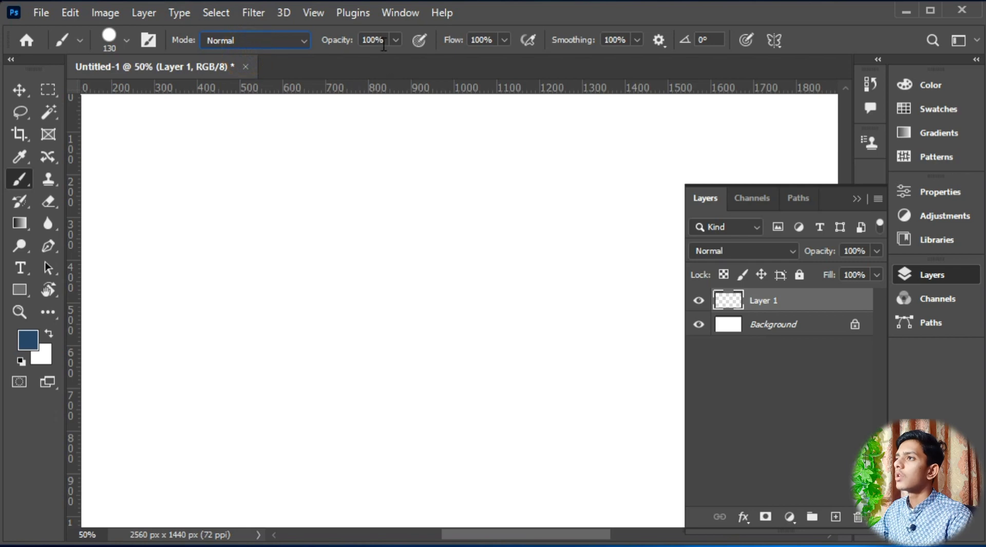
Try painting a dark blue blob about 440 px wide on Layer 1 at 100% brush opacity, and undo it
left_click(417, 36)
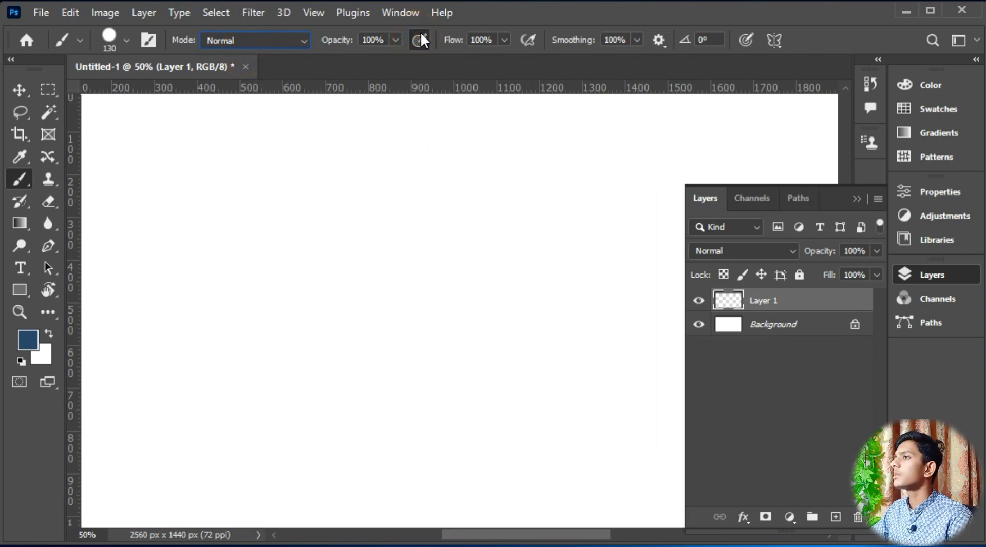
left_click(420, 33)
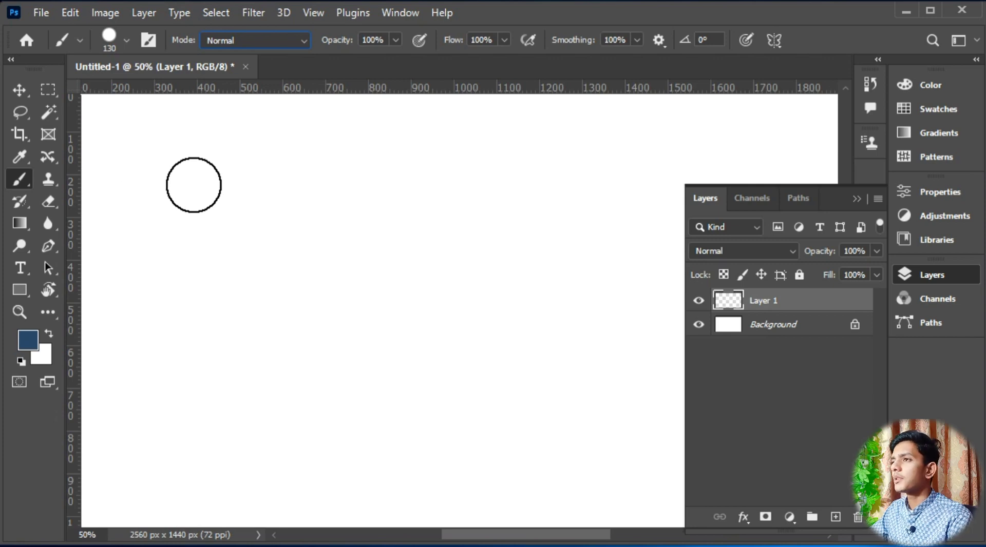
left_click(396, 40)
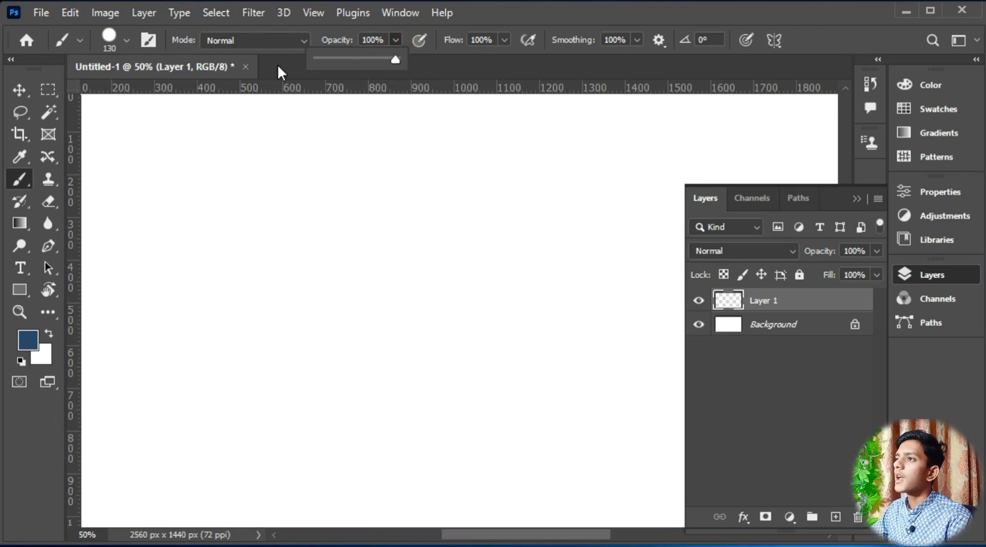
left_click(205, 194)
mouse_move(204, 194)
left_mouse_down()
mouse_move(164, 337)
mouse_move(322, 293)
mouse_move(291, 201)
mouse_move(211, 252)
mouse_move(222, 311)
mouse_move(297, 242)
mouse_move(206, 244)
mouse_move(239, 317)
mouse_move(263, 258)
mouse_move(236, 304)
mouse_move(259, 206)
mouse_move(198, 179)
mouse_move(184, 193)
mouse_move(234, 177)
mouse_move(279, 199)
mouse_move(302, 238)
mouse_move(306, 297)
mouse_move(260, 323)
left_mouse_up()
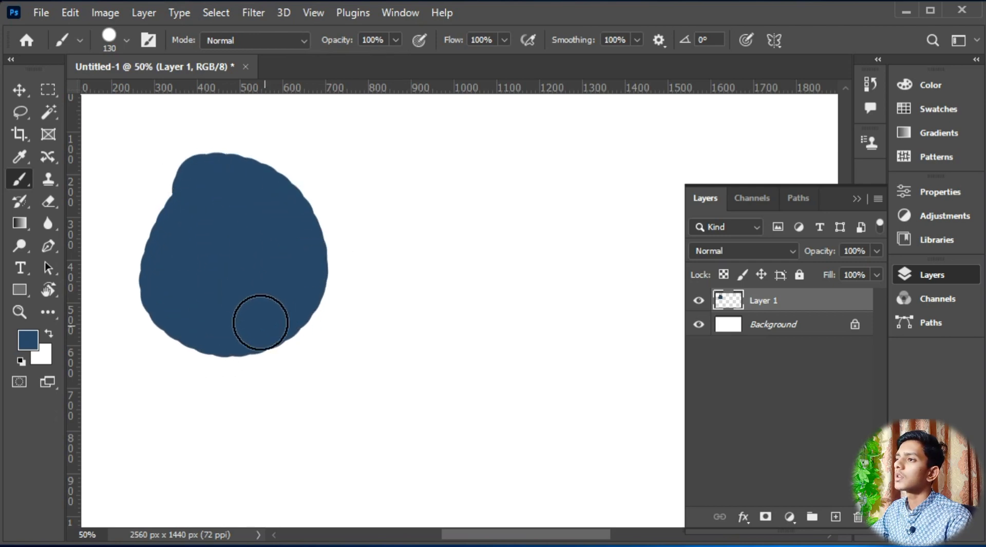
key("ctrl+z")
key("ctrl+z")
key("ctrl+z")
key("ctrl+z")
Set the brush hardness to 37% and paint a soft-edged dark blue blob about 470 px wide on Layer 1
left_click(128, 40)
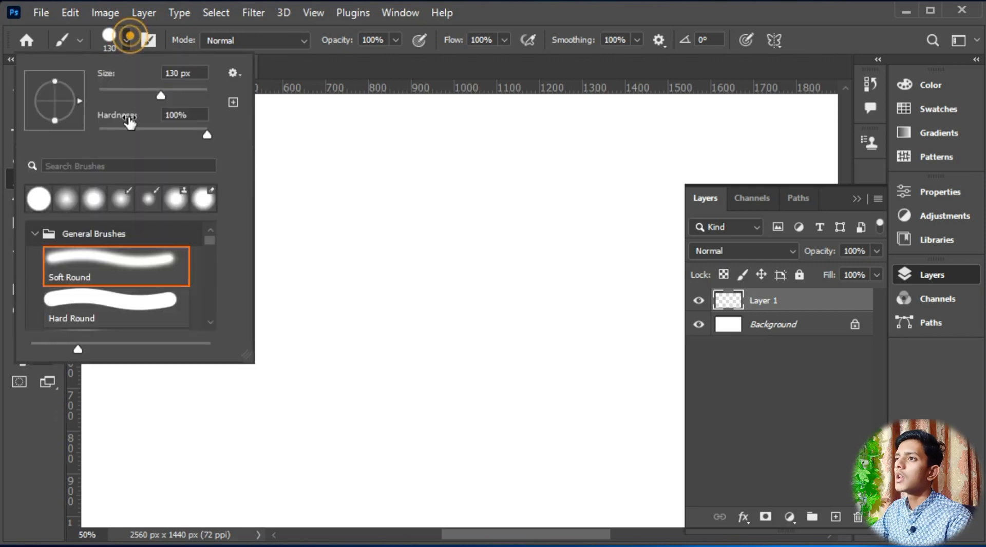
left_click_drag(199, 136, 140, 137)
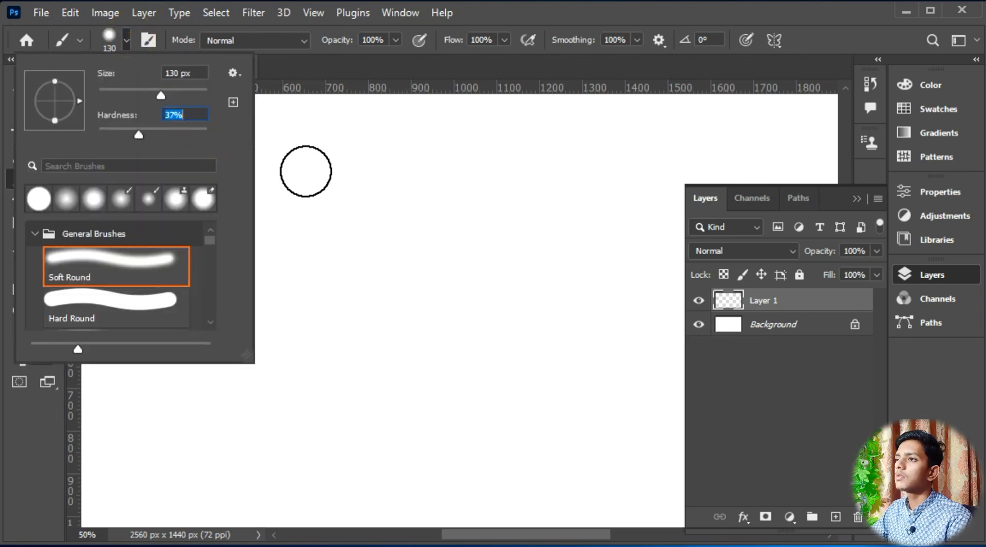
mouse_move(303, 167)
left_mouse_down()
mouse_move(228, 207)
mouse_move(240, 321)
mouse_move(401, 300)
mouse_move(320, 189)
mouse_move(262, 292)
mouse_move(341, 275)
mouse_move(252, 185)
mouse_move(293, 291)
mouse_move(305, 176)
mouse_move(322, 169)
mouse_move(354, 215)
mouse_move(324, 283)
left_mouse_up()
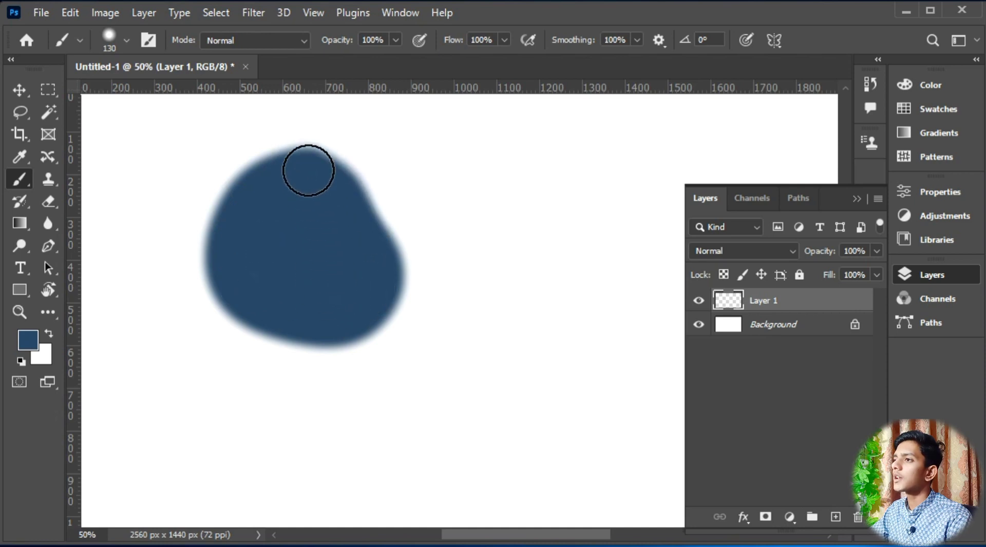
Lower the brush opacity to 24% and paint several overlapping strokes beside the dark blue blob, building a patch about 440 px wide
left_click(395, 40)
left_click_drag(394, 59, 335, 60)
mouse_move(540, 199)
left_mouse_down()
mouse_move(502, 192)
mouse_move(478, 248)
mouse_move(499, 323)
mouse_move(591, 322)
mouse_move(602, 194)
mouse_move(550, 179)
mouse_move(516, 219)
mouse_move(501, 270)
mouse_move(559, 290)
mouse_move(571, 224)
mouse_move(537, 231)
left_mouse_up()
mouse_move(501, 259)
left_mouse_down()
mouse_move(558, 284)
mouse_move(579, 207)
mouse_move(568, 186)
mouse_move(537, 178)
mouse_move(518, 185)
mouse_move(503, 220)
mouse_move(509, 273)
mouse_move(595, 276)
mouse_move(608, 209)
mouse_move(554, 178)
mouse_move(519, 206)
mouse_move(503, 258)
mouse_move(535, 283)
mouse_move(576, 229)
left_mouse_up()
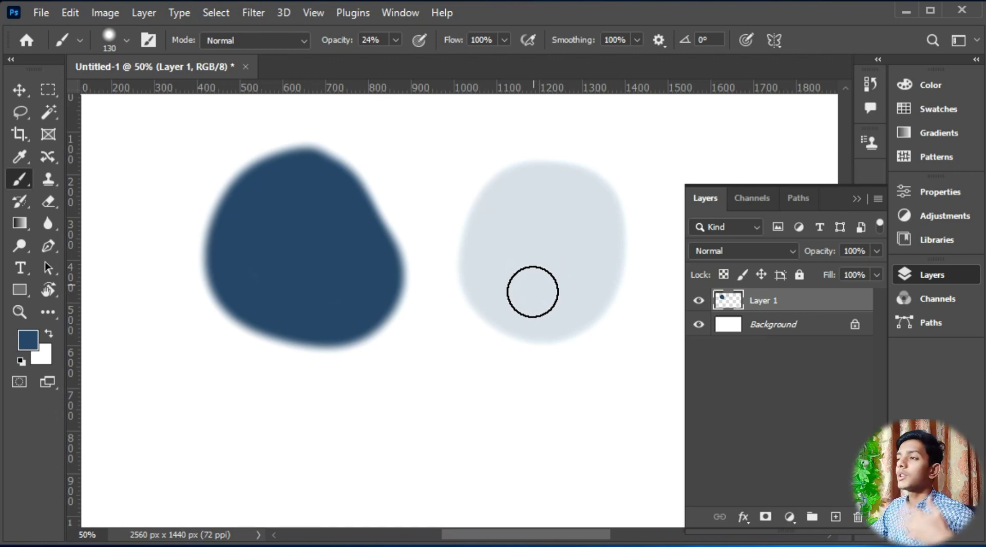
mouse_move(513, 297)
left_mouse_down()
mouse_move(491, 220)
mouse_move(590, 274)
left_mouse_up()
mouse_move(569, 324)
left_mouse_down()
mouse_move(505, 197)
mouse_move(624, 240)
mouse_move(511, 272)
mouse_move(584, 157)
mouse_move(455, 230)
mouse_move(494, 335)
mouse_move(631, 184)
mouse_move(516, 160)
mouse_move(575, 317)
mouse_move(588, 169)
mouse_move(483, 252)
mouse_move(561, 319)
left_mouse_up()
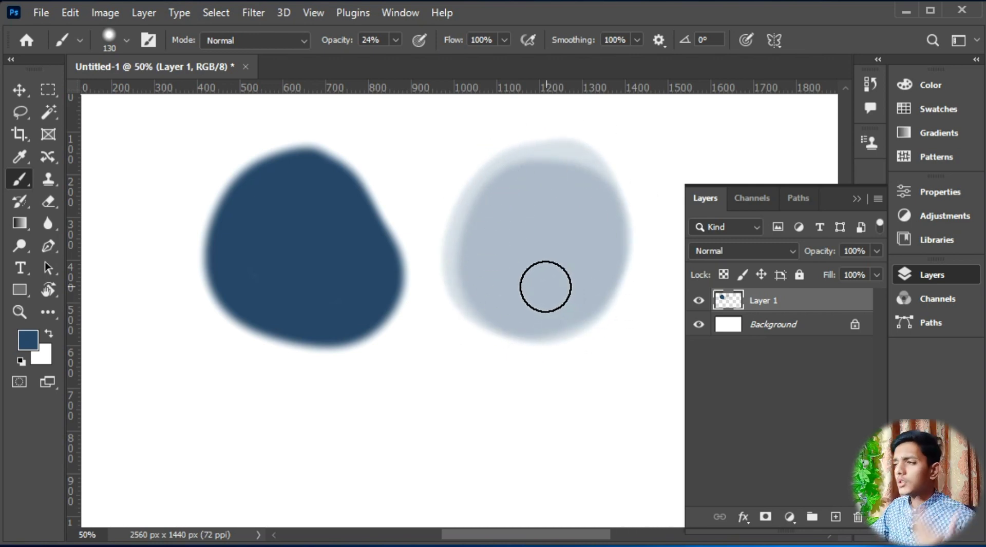
mouse_move(554, 296)
left_mouse_down()
mouse_move(577, 286)
mouse_move(543, 286)
mouse_move(583, 226)
mouse_move(532, 325)
mouse_move(504, 221)
left_mouse_up()
mouse_move(420, 283)
left_mouse_down()
mouse_move(413, 246)
mouse_move(554, 182)
mouse_move(597, 197)
mouse_move(606, 257)
mouse_move(504, 265)
mouse_move(420, 200)
mouse_move(441, 211)
mouse_move(550, 191)
left_mouse_up()
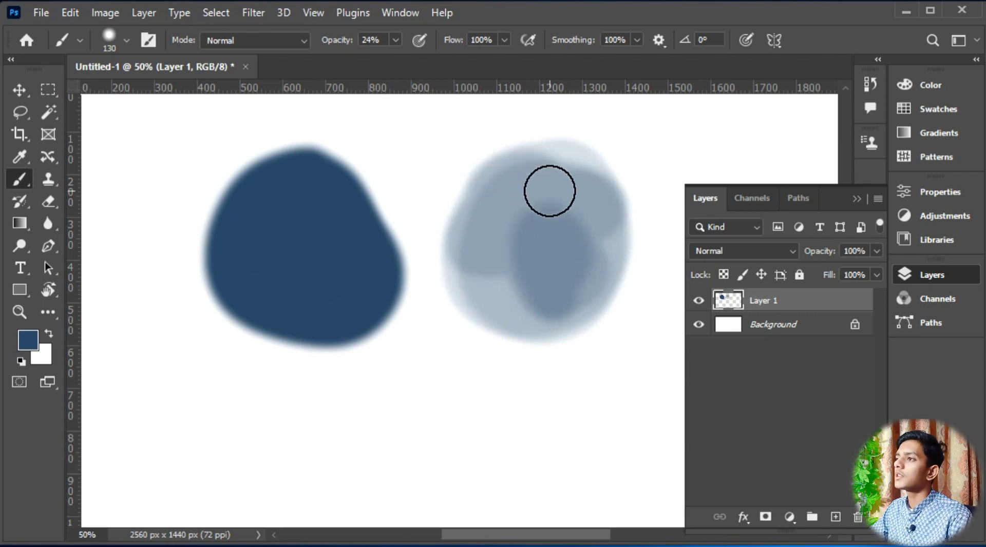
Raise the brush opacity to 67% and paint a blob about 550 px wide below the two existing ones
left_click(395, 40)
left_click_drag(394, 60, 430, 60)
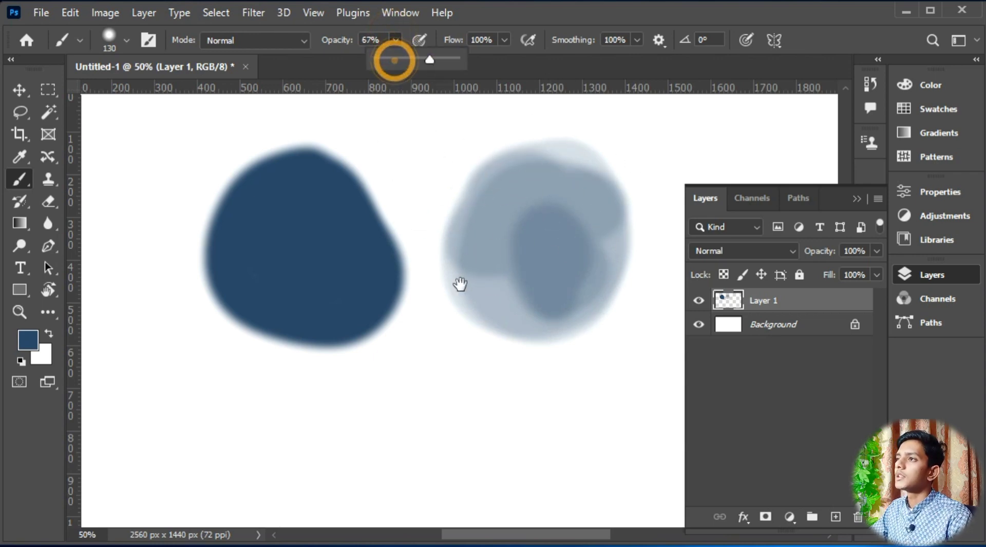
left_click_drag(459, 282, 447, 134)
mouse_move(409, 312)
left_mouse_down()
mouse_move(327, 336)
mouse_move(476, 434)
mouse_move(497, 280)
mouse_move(320, 340)
mouse_move(489, 419)
mouse_move(366, 296)
mouse_move(439, 364)
mouse_move(388, 406)
mouse_move(326, 330)
left_mouse_up()
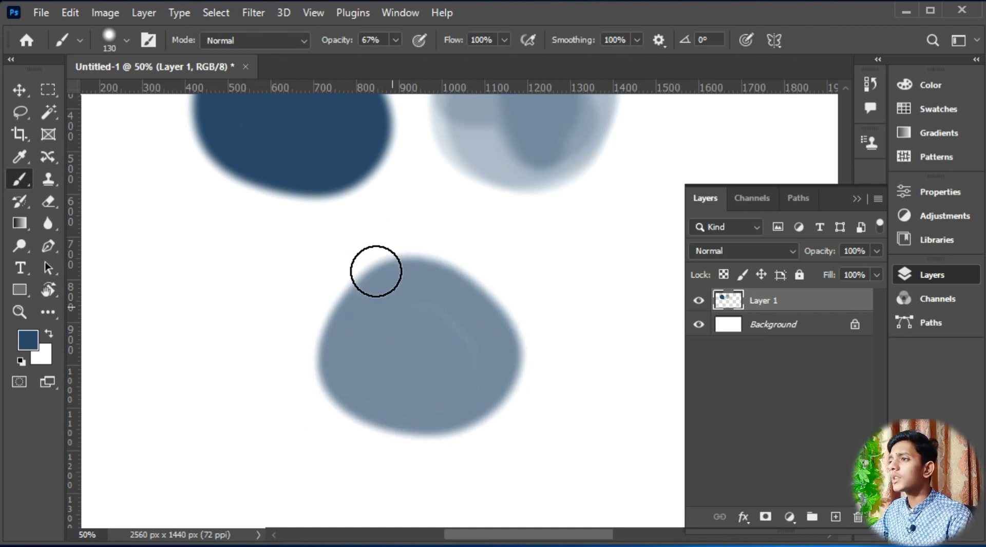
mouse_move(375, 271)
left_mouse_down()
mouse_move(449, 380)
mouse_move(301, 390)
mouse_move(377, 258)
mouse_move(431, 371)
mouse_move(265, 357)
mouse_move(278, 282)
mouse_move(396, 274)
mouse_move(409, 259)
mouse_move(394, 276)
mouse_move(385, 258)
mouse_move(389, 267)
mouse_move(326, 310)
mouse_move(364, 379)
mouse_move(480, 369)
mouse_move(340, 307)
mouse_move(377, 406)
mouse_move(350, 324)
mouse_move(390, 338)
mouse_move(405, 381)
mouse_move(352, 280)
mouse_move(302, 361)
mouse_move(403, 398)
mouse_move(448, 330)
mouse_move(447, 277)
mouse_move(501, 364)
mouse_move(455, 405)
mouse_move(382, 401)
mouse_move(486, 374)
mouse_move(490, 347)
mouse_move(491, 395)
mouse_move(440, 403)
mouse_move(376, 390)
left_mouse_up()
key("ctrl+z")
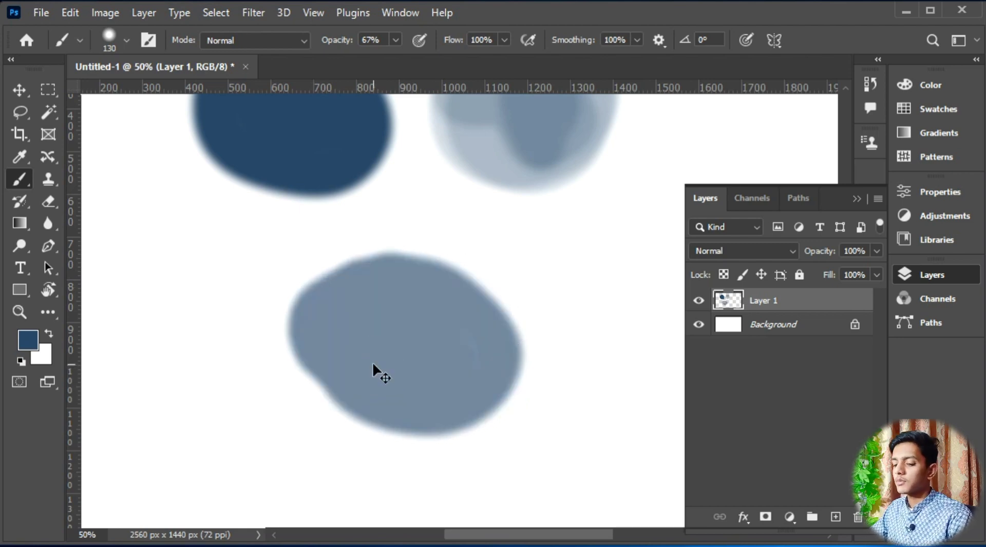
Select everything on Layer 1, delete all the painted blobs and deselect
key("ctrl+a")
key("Delete")
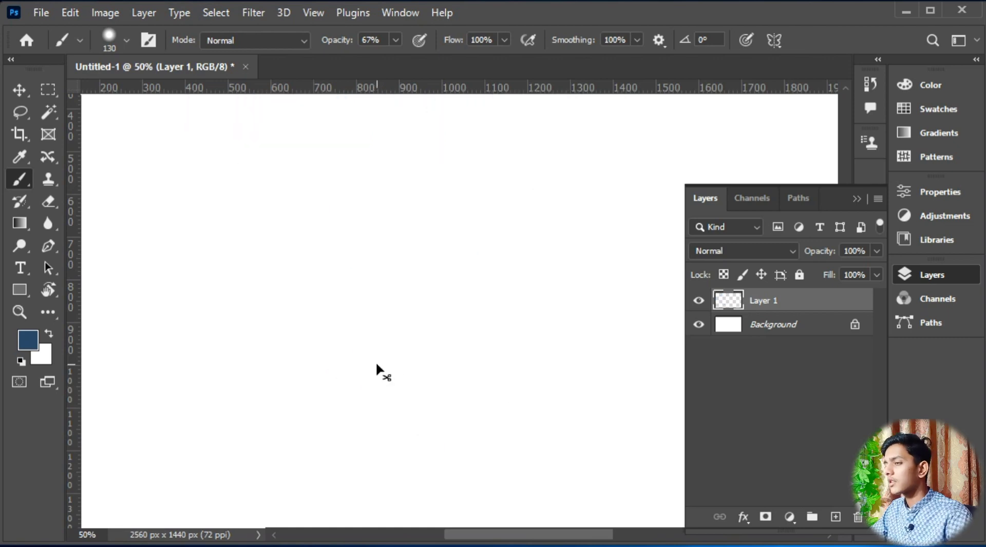
key("ctrl+d")
key("ctrl+minus")
key("ctrl+minus")
key("ctrl+minus")
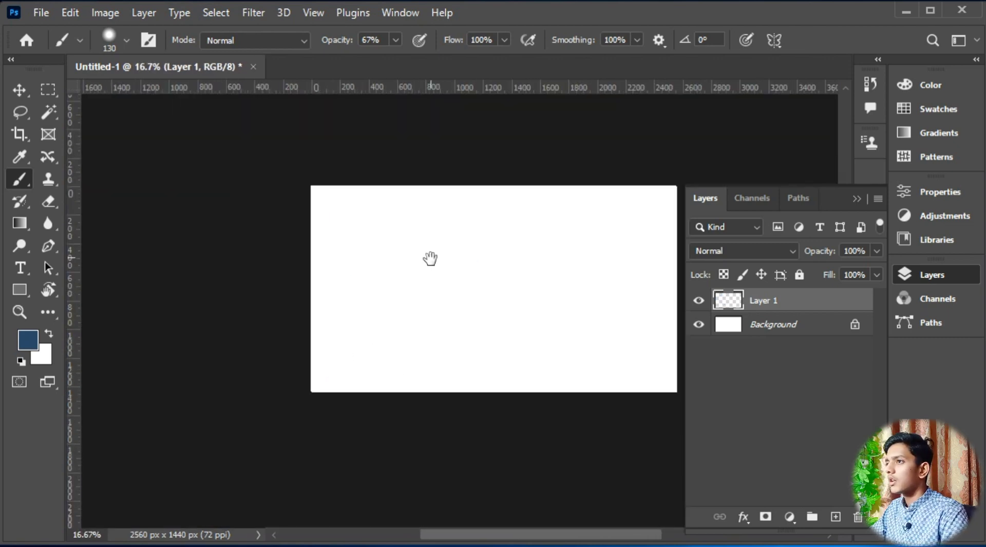
left_click_drag(430, 257, 387, 287)
key("ctrl+0")
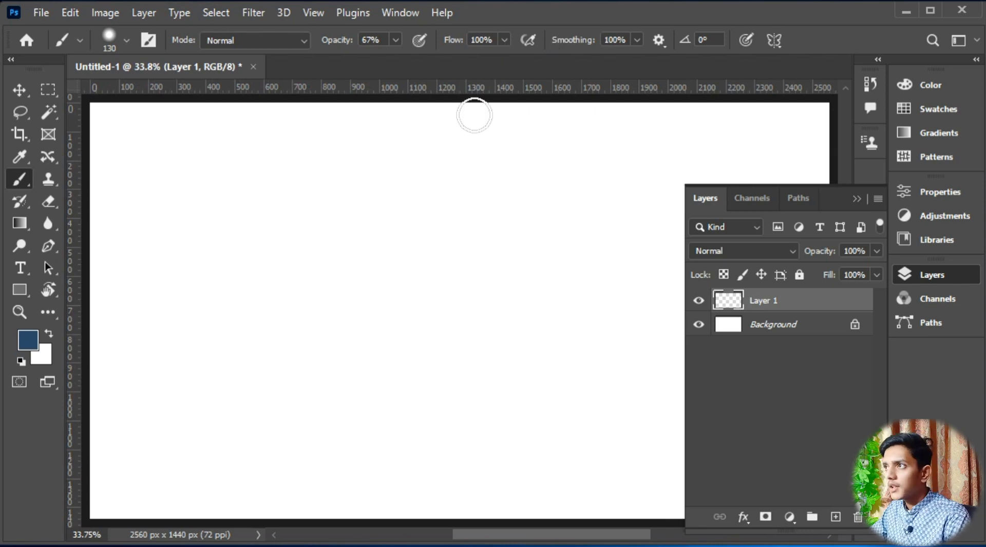
Set the brush opacity to 100% and paint a dark blue patch about 400 px wide on Layer 1 with 100% flow
left_click(394, 40)
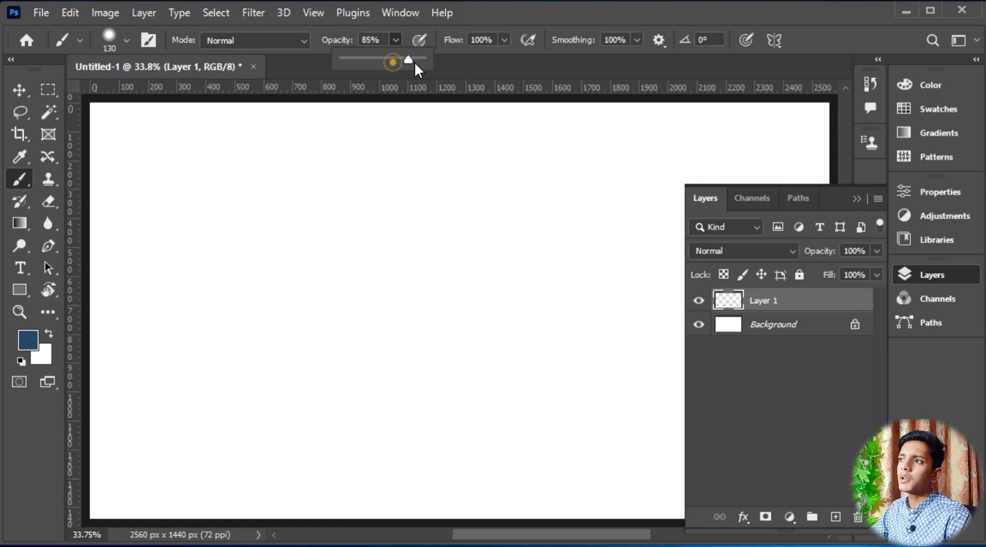
left_click_drag(414, 61, 424, 61)
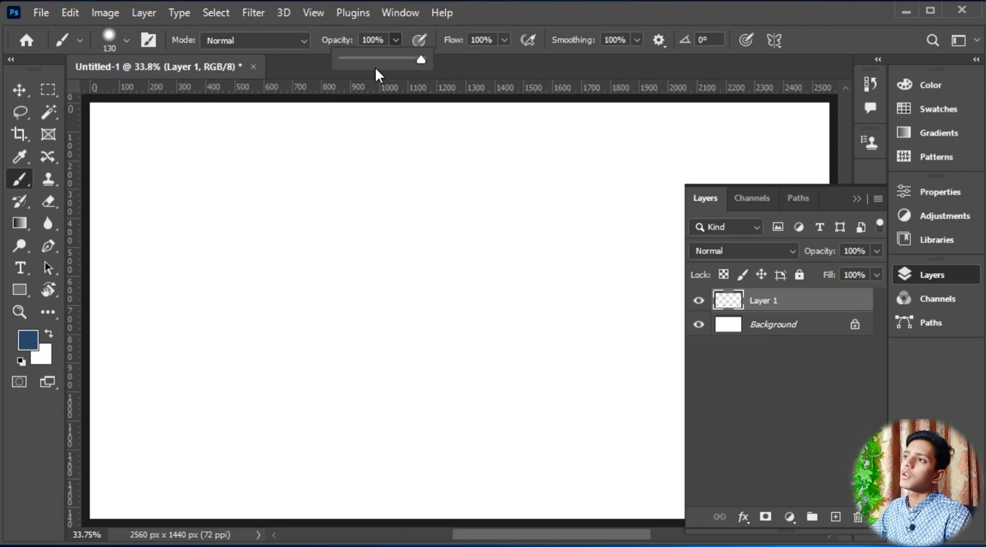
left_click(504, 39)
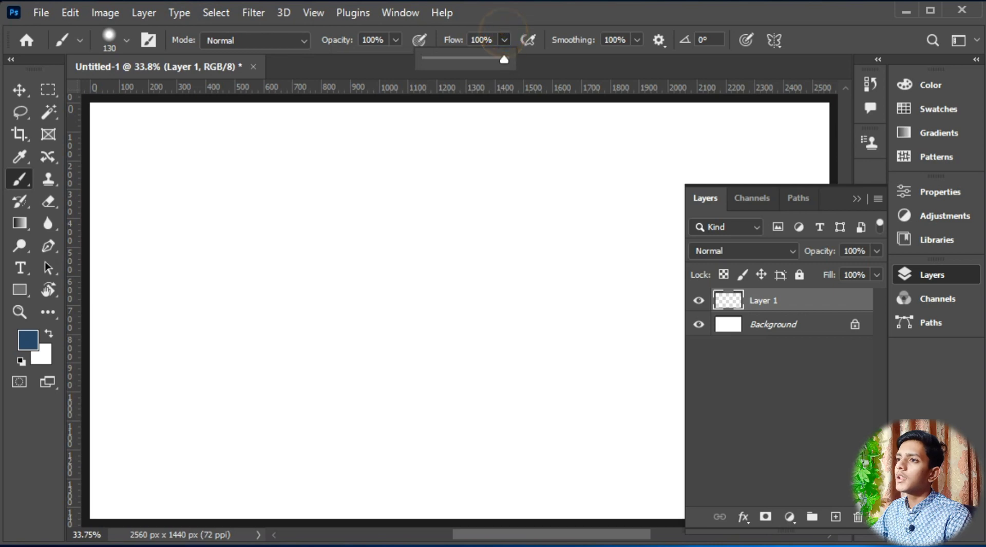
mouse_move(305, 212)
left_mouse_down()
mouse_move(304, 273)
mouse_move(241, 281)
mouse_move(297, 201)
mouse_move(288, 170)
left_mouse_up()
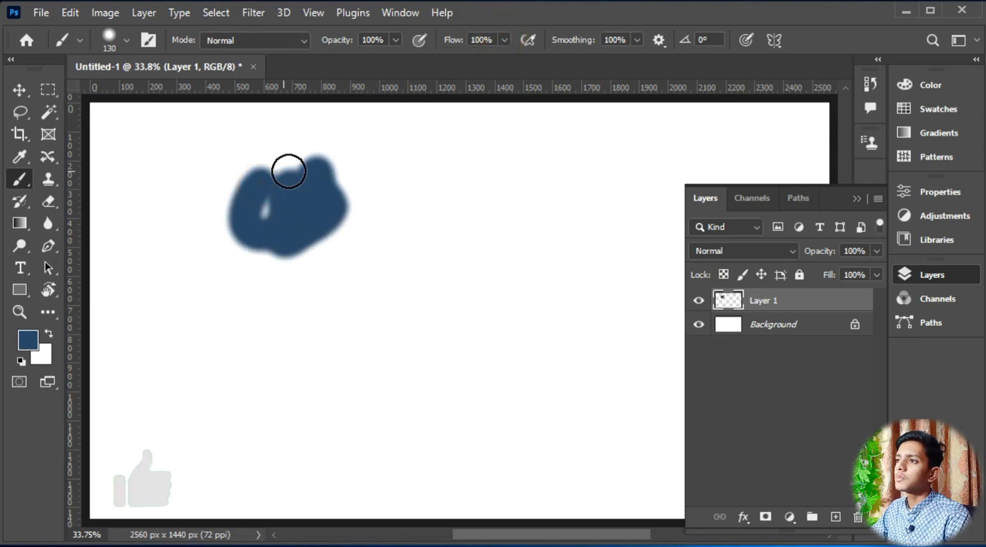
Lower the brush flow to 27% and paint long back-and-forth strokes beside and below the dark blue patch
left_click(501, 40)
left_click_drag(501, 58, 446, 59)
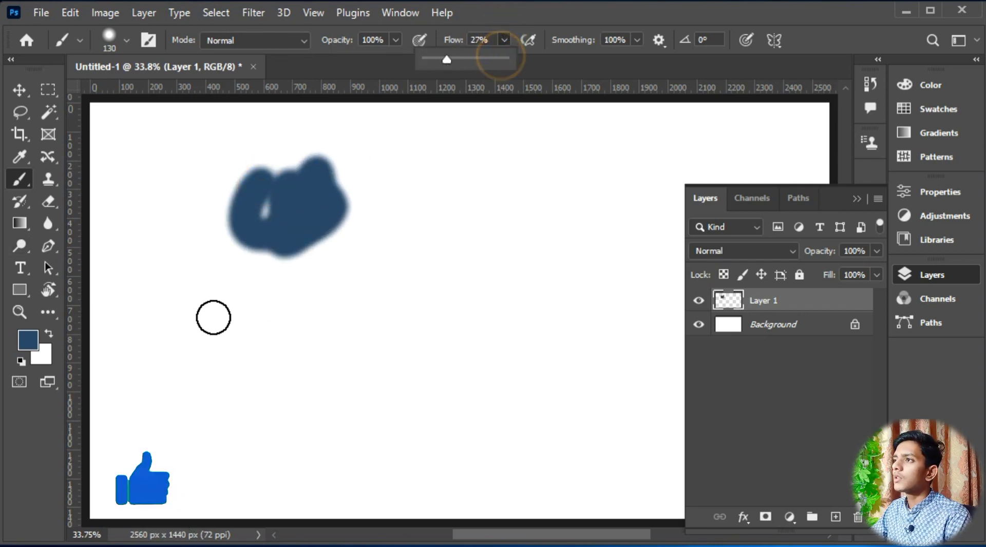
mouse_move(533, 201)
left_mouse_down()
mouse_move(411, 205)
mouse_move(396, 209)
mouse_move(503, 202)
mouse_move(399, 210)
mouse_move(425, 217)
mouse_move(376, 227)
mouse_move(530, 249)
mouse_move(457, 255)
mouse_move(508, 237)
mouse_move(457, 310)
mouse_move(462, 405)
mouse_move(221, 371)
mouse_move(554, 493)
mouse_move(330, 433)
mouse_move(197, 439)
left_mouse_up()
mouse_move(328, 446)
left_mouse_down()
mouse_move(451, 433)
mouse_move(338, 441)
mouse_move(451, 420)
mouse_move(445, 403)
mouse_move(260, 423)
mouse_move(306, 394)
mouse_move(402, 370)
mouse_move(370, 383)
mouse_move(268, 381)
mouse_move(300, 369)
left_mouse_up()
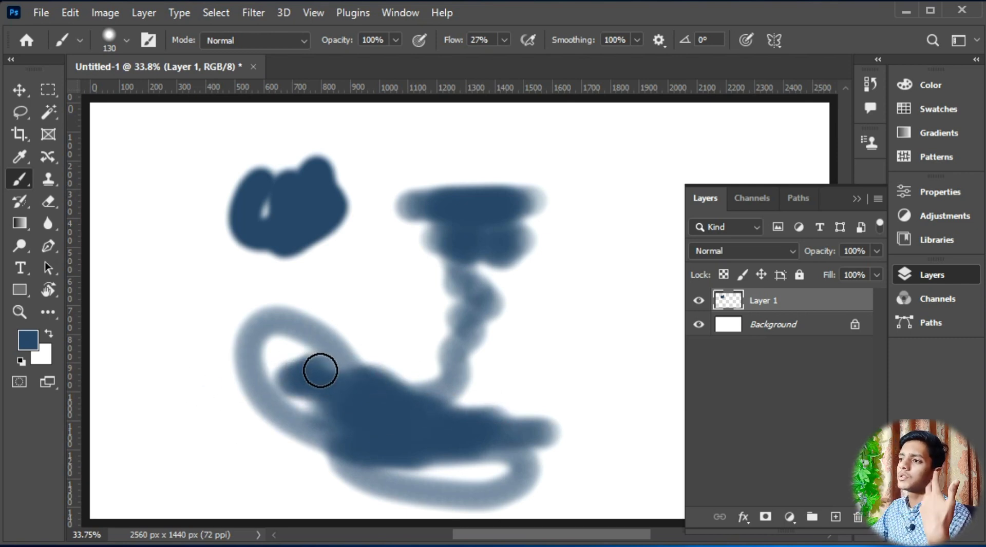
mouse_move(322, 372)
left_mouse_down()
mouse_move(277, 400)
mouse_move(245, 389)
mouse_move(269, 348)
mouse_move(444, 279)
mouse_move(380, 288)
mouse_move(309, 337)
mouse_move(296, 311)
mouse_move(374, 307)
mouse_move(223, 371)
mouse_move(398, 337)
mouse_move(214, 349)
mouse_move(230, 314)
mouse_move(153, 255)
mouse_move(405, 218)
mouse_move(494, 233)
mouse_move(500, 217)
mouse_move(382, 178)
left_mouse_up()
Clear all the strokes from Layer 1, deselect and set the brush flow to 100%
key("ctrl+a")
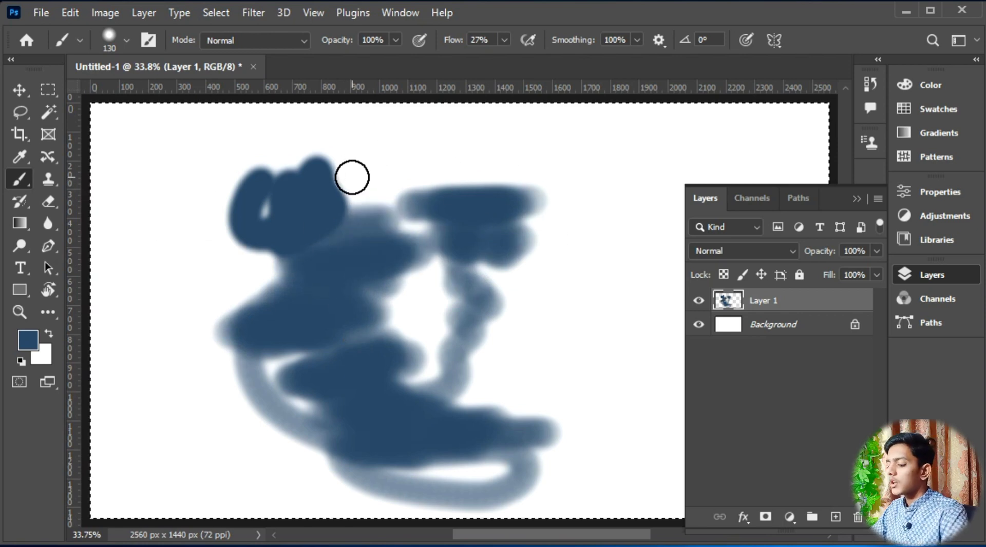
key("Delete")
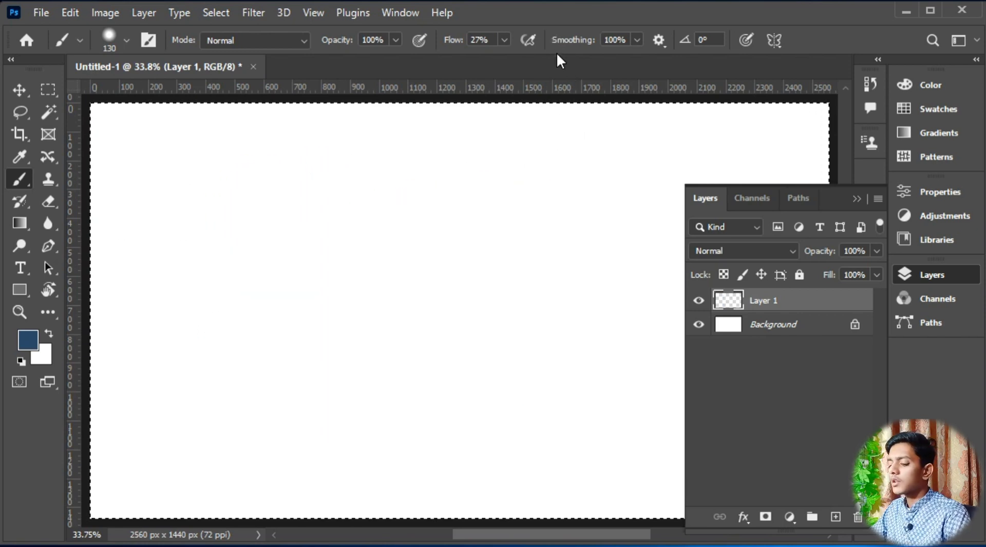
key("ctrl+d")
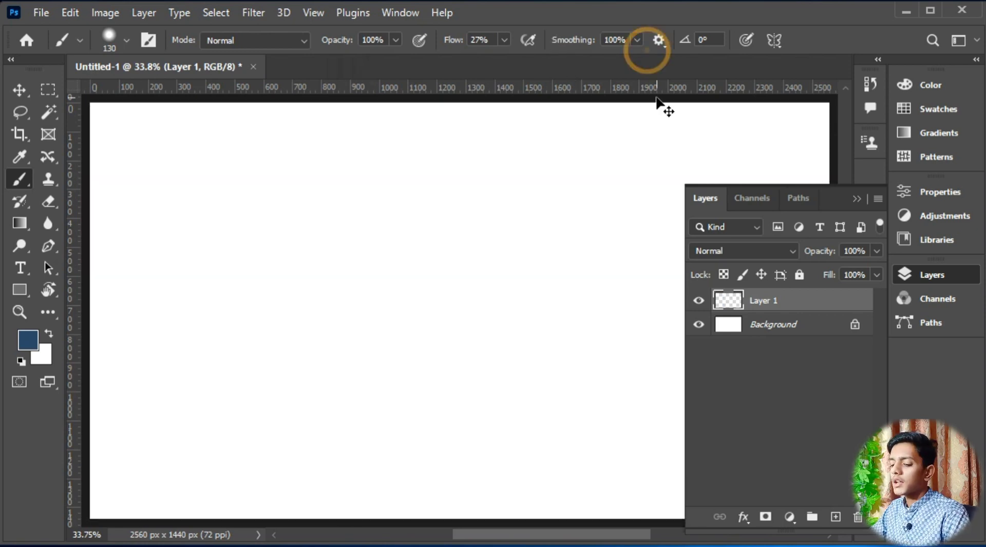
left_click(504, 41)
left_click_drag(502, 60, 577, 67)
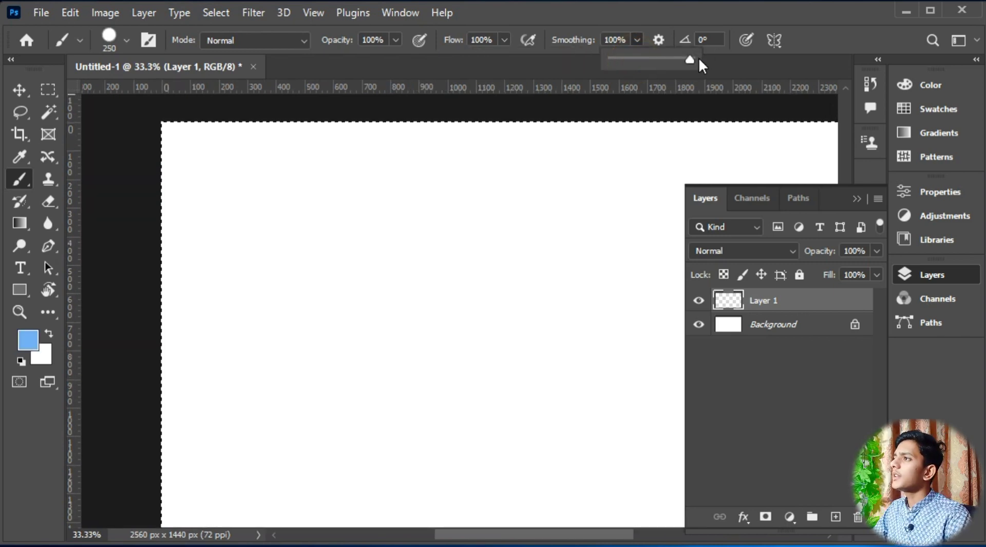
Deselect, set the brush smoothing to 23% and paint a large light blue letter S about 890 px wide on Layer 1
left_click(692, 57)
key("ctrl+d")
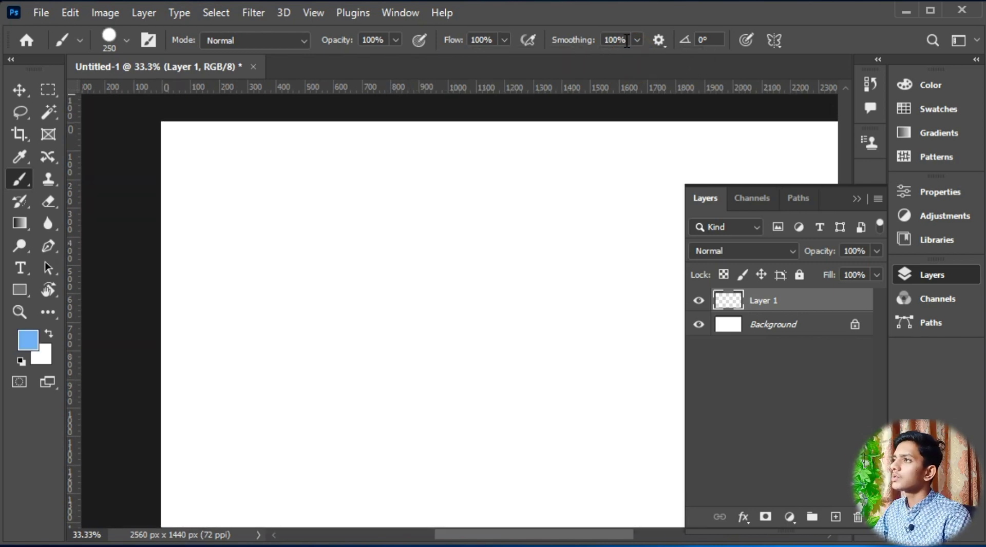
left_click(643, 38)
left_click_drag(635, 60, 590, 60)
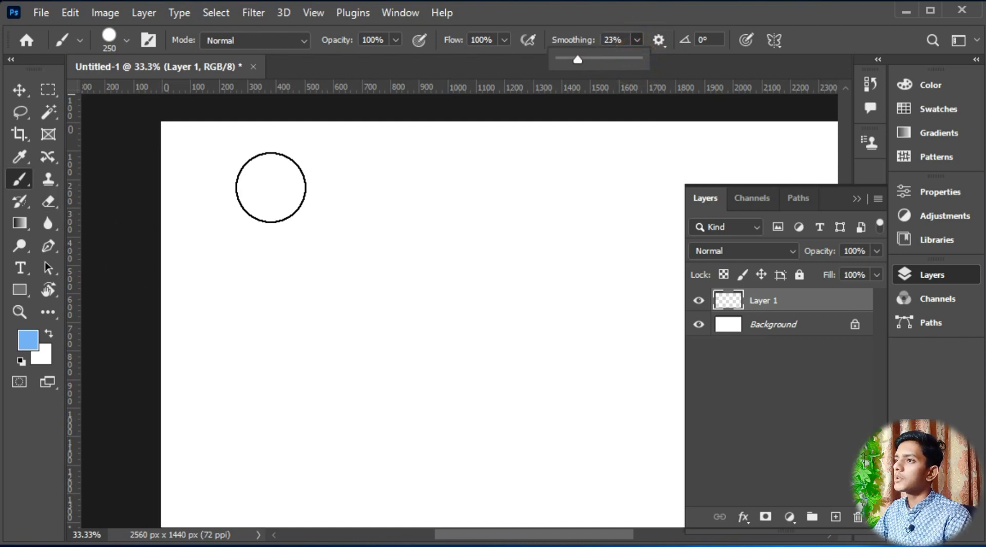
mouse_move(365, 188)
left_mouse_down()
mouse_move(318, 162)
mouse_move(277, 176)
mouse_move(239, 225)
mouse_move(233, 272)
mouse_move(276, 314)
mouse_move(353, 355)
mouse_move(381, 414)
mouse_move(367, 426)
mouse_move(379, 434)
mouse_move(275, 483)
mouse_move(209, 408)
left_mouse_up()
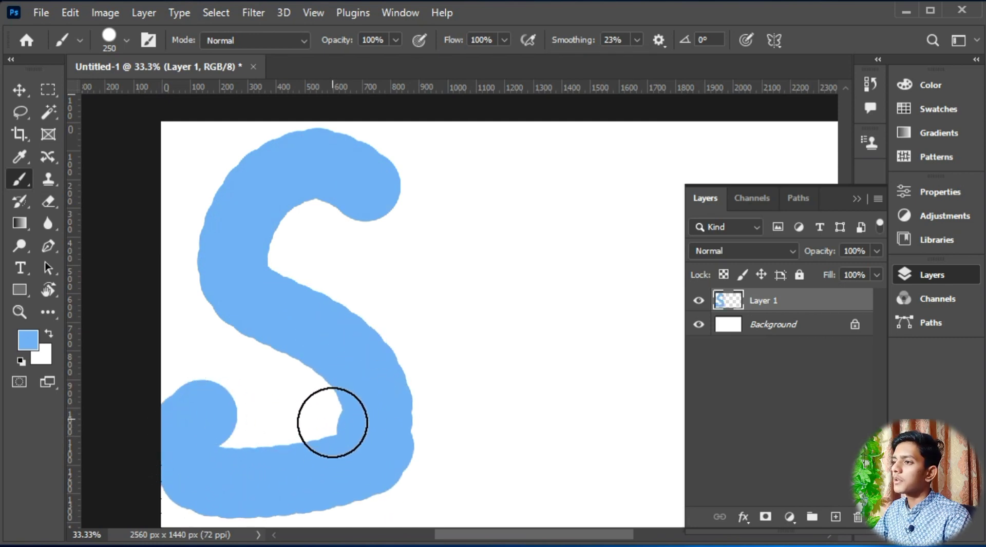
Set the brush smoothing to 100%
key("ctrl+minus")
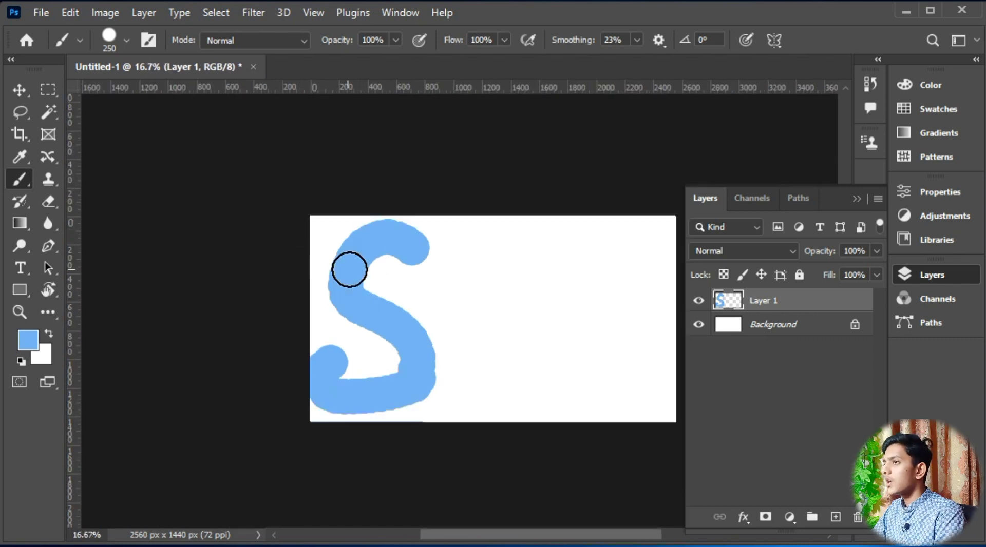
left_click(638, 37)
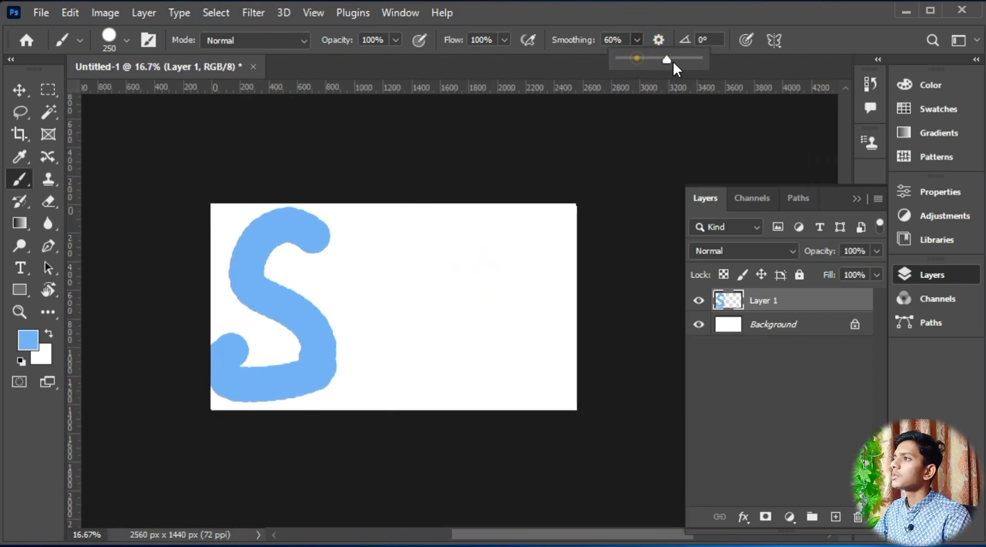
left_click_drag(637, 59, 723, 63)
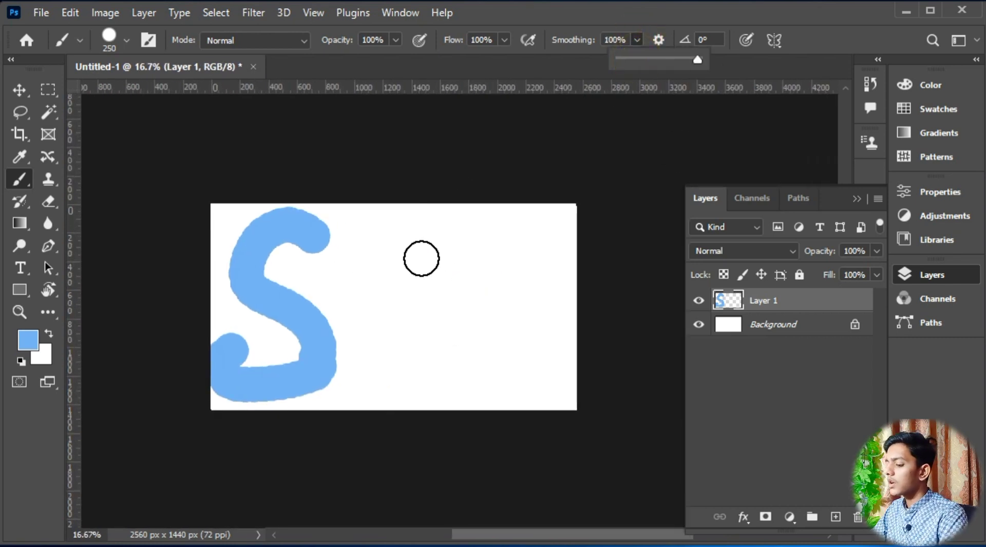
Reduce the brush size to 175 px and paint a second S-shaped stroke about 1000 px wide, plus a short curve beside it, on Layer 1
key("bracketleft")
mouse_move(500, 242)
left_mouse_down()
mouse_move(441, 214)
mouse_move(400, 228)
mouse_move(380, 263)
mouse_move(377, 291)
mouse_move(407, 329)
mouse_move(467, 353)
mouse_move(498, 400)
mouse_move(498, 422)
mouse_move(450, 445)
left_mouse_up()
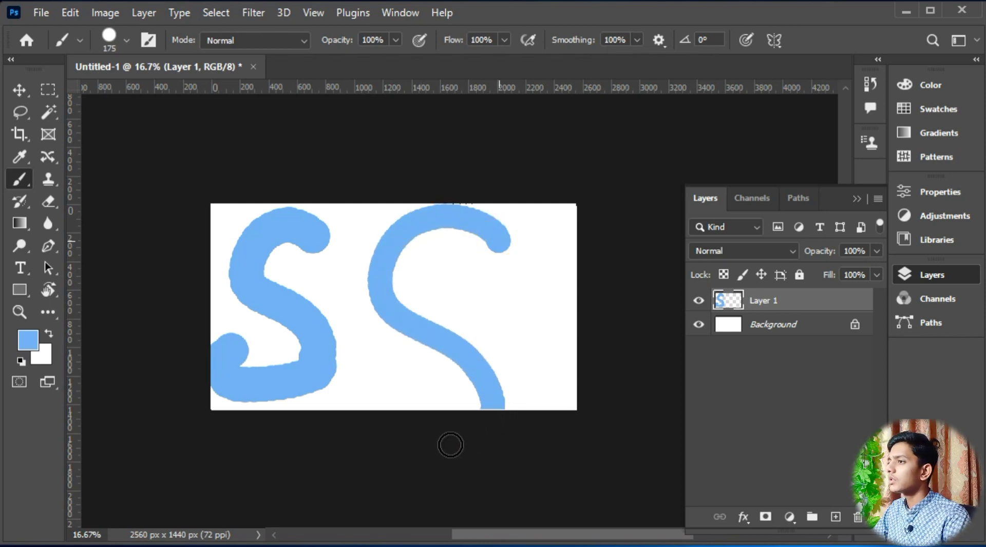
mouse_move(357, 418)
left_mouse_down()
mouse_move(337, 375)
mouse_move(385, 325)
left_mouse_up()
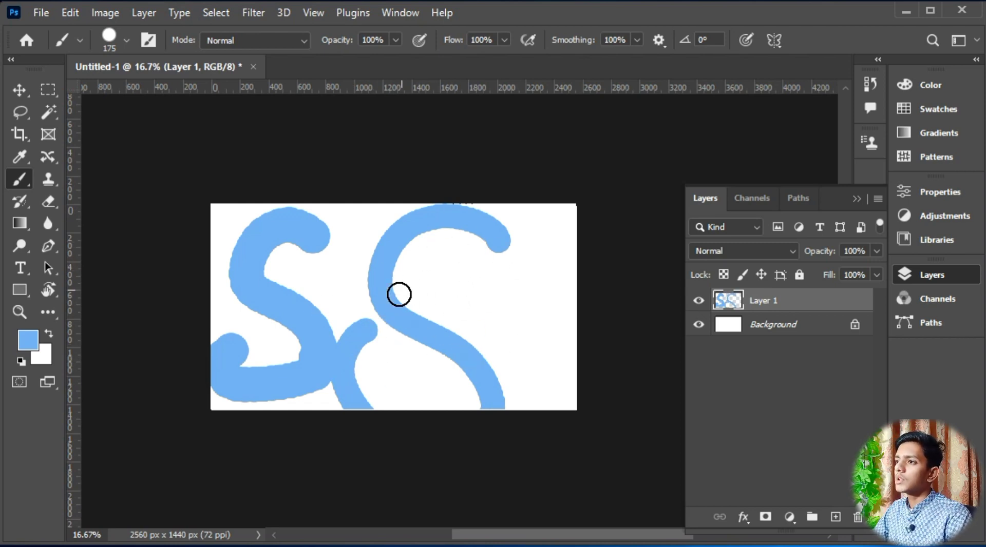
Set the brush tip spacing to 4%, paint a test stroke beside the second S and undo it
scroll(405, 322, "up", 4)
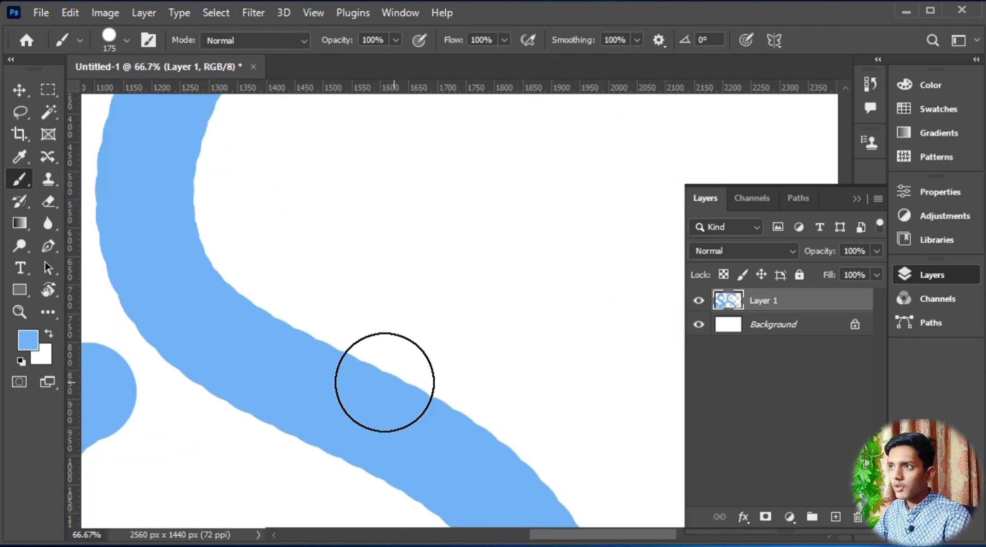
left_click(149, 41)
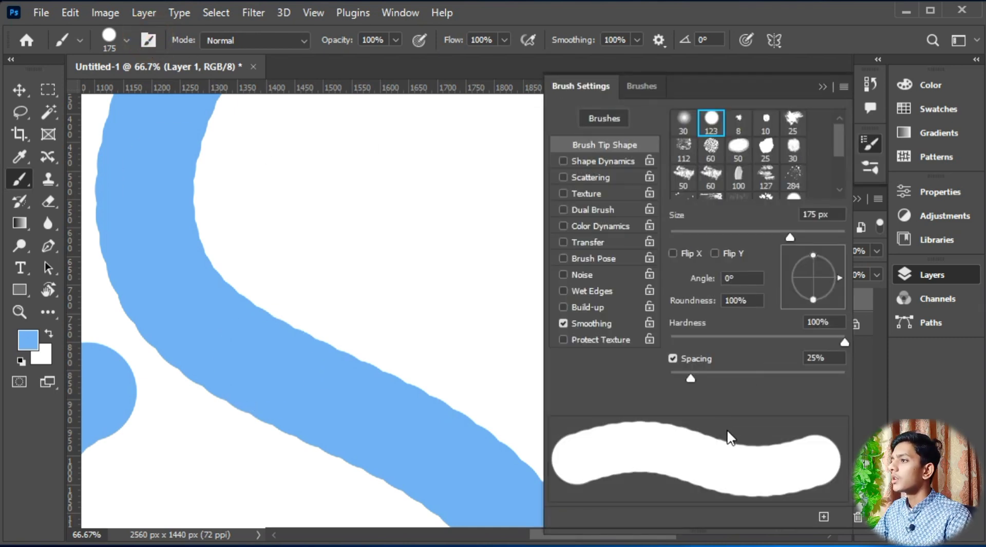
mouse_move(692, 381)
left_mouse_down()
mouse_move(752, 381)
mouse_move(672, 380)
left_mouse_up()
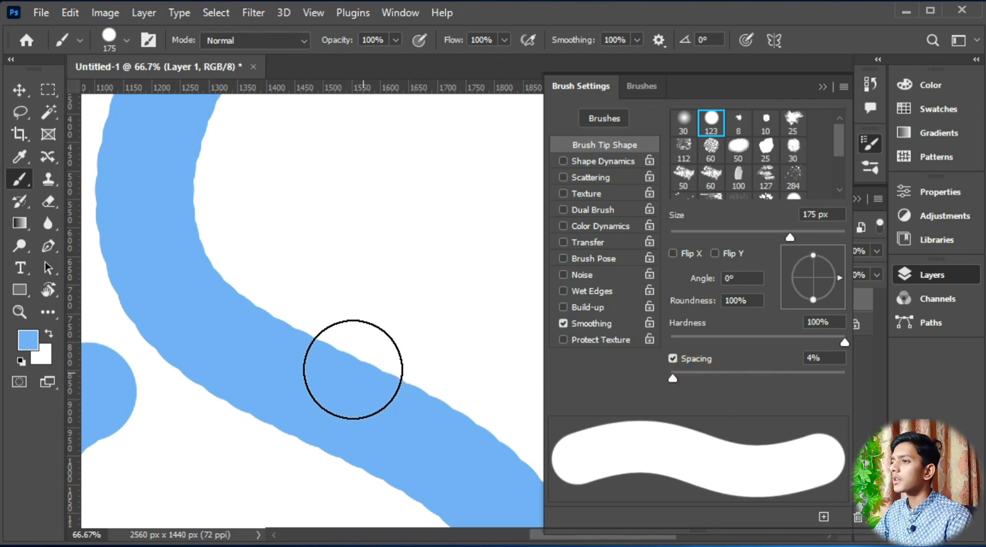
left_click(823, 86)
mouse_move(368, 181)
left_mouse_down()
mouse_move(430, 266)
mouse_move(571, 325)
mouse_move(598, 405)
left_mouse_up()
key("ctrl+z")
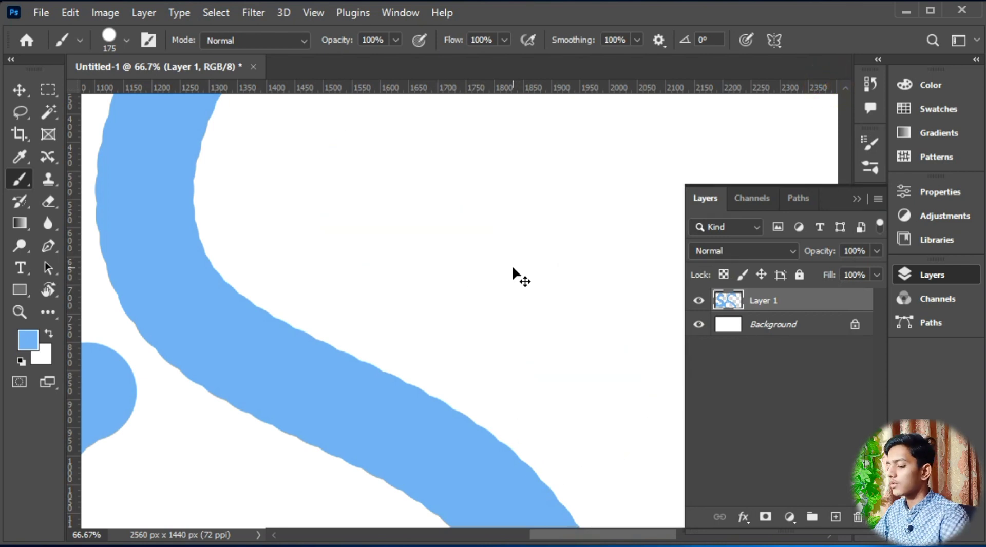
Clear all the painted strokes from Layer 1
key("ctrl+minus")
key("ctrl+minus")
key("ctrl+minus")
key("ctrl+minus")
left_click_drag(506, 253, 420, 197)
key("ctrl+a")
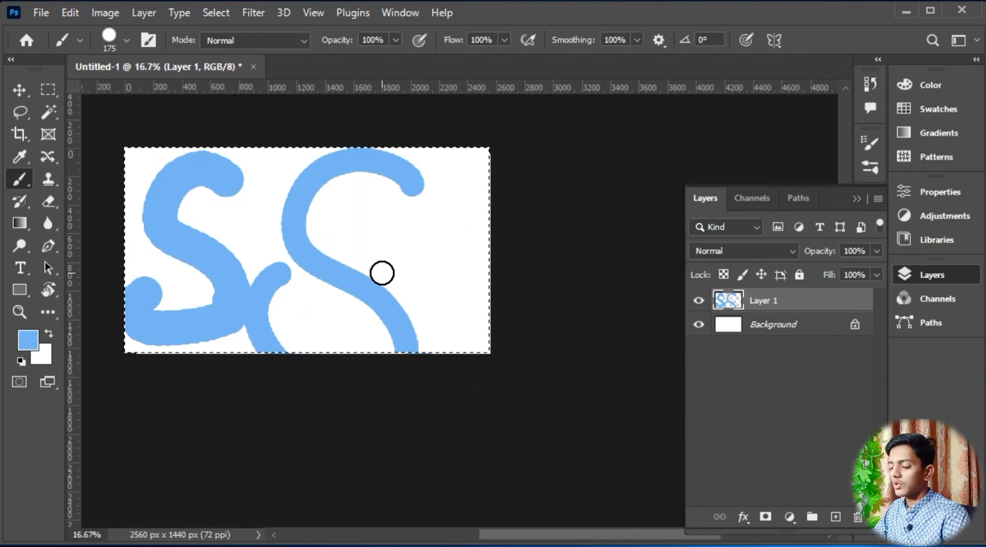
key("ctrl+x")
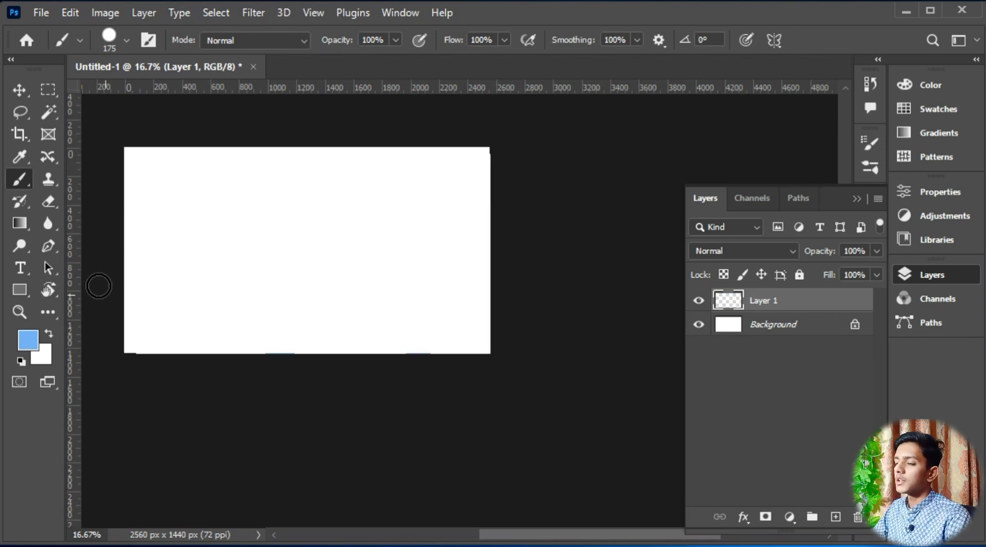
Paint a large light blue S-shaped stroke on the empty Layer 1 and examine its edge up close
mouse_move(380, 177)
left_mouse_down()
mouse_move(237, 218)
mouse_move(411, 379)
mouse_move(198, 302)
left_mouse_up()
key("ctrl+plus")
key("ctrl+plus")
key("ctrl+plus")
key("ctrl+plus")
key("ctrl+plus")
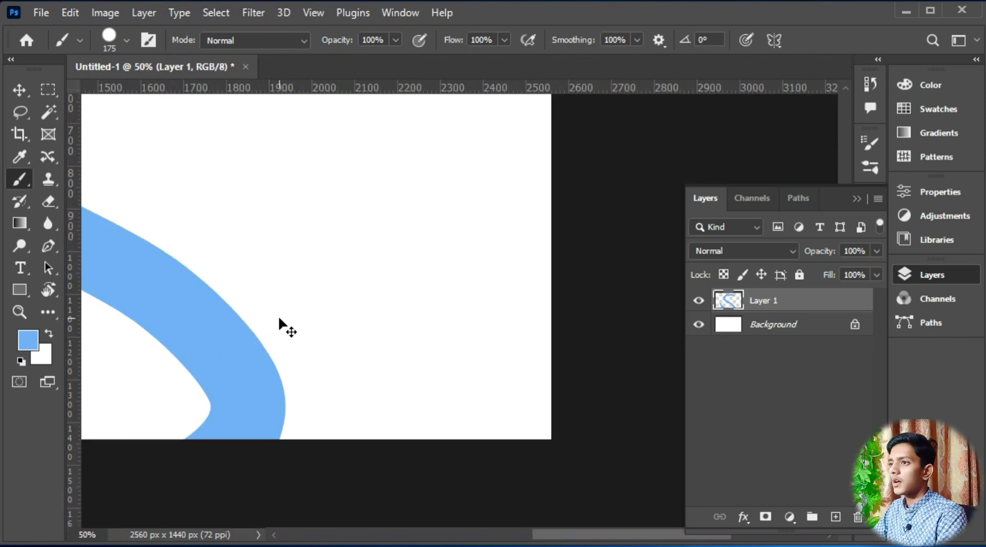
left_click_drag(280, 330, 414, 337)
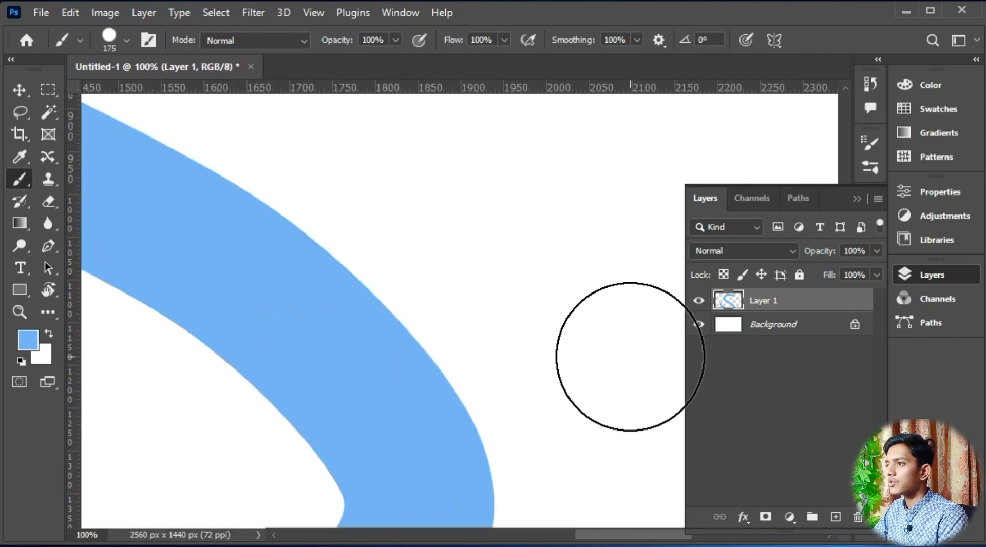
Remove the new S-shaped stroke from Layer 1 and drop the selection
key("ctrl+minus")
key("ctrl+minus")
key("ctrl+minus")
key("ctrl+a")
key("ctrl+x")
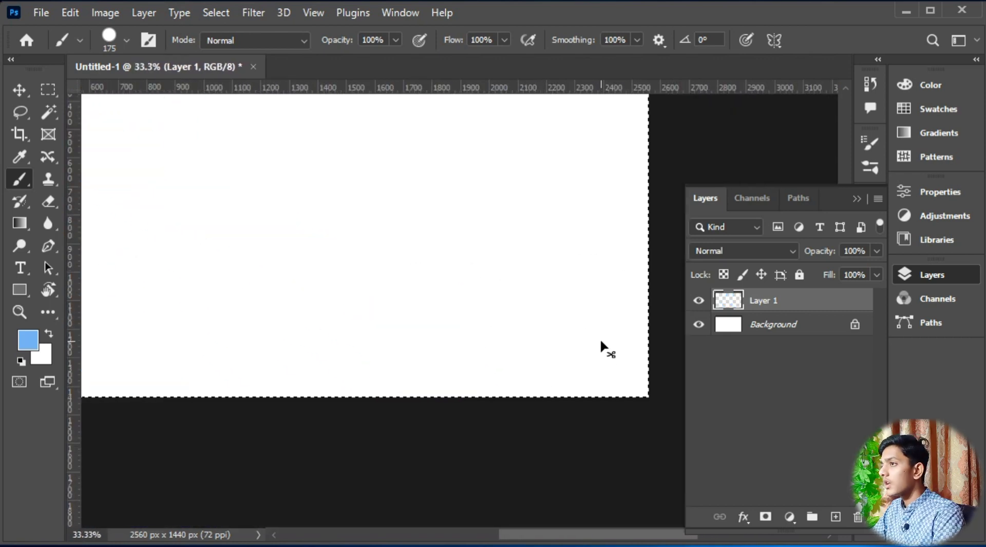
key("ctrl+minus")
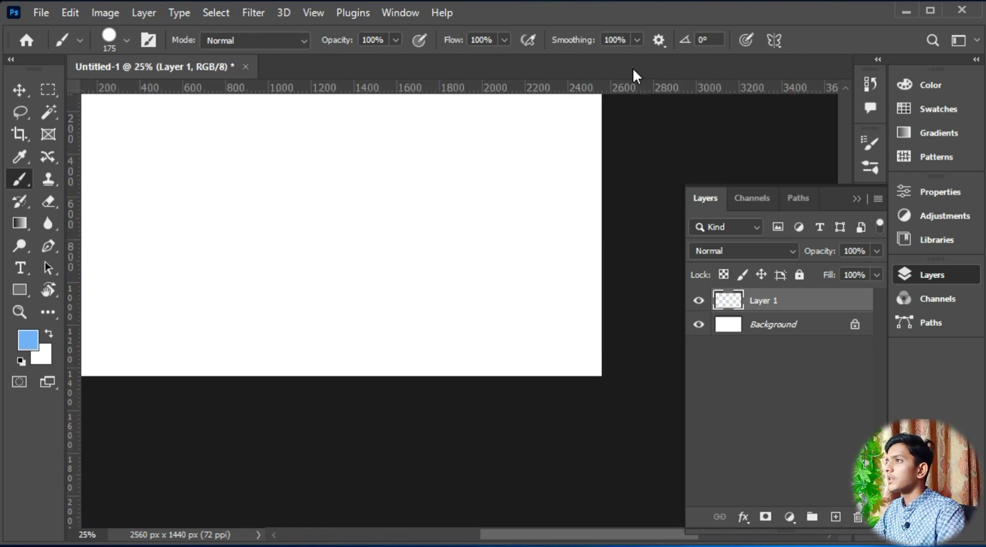
left_click_drag(484, 136, 603, 213)
left_click(633, 91)
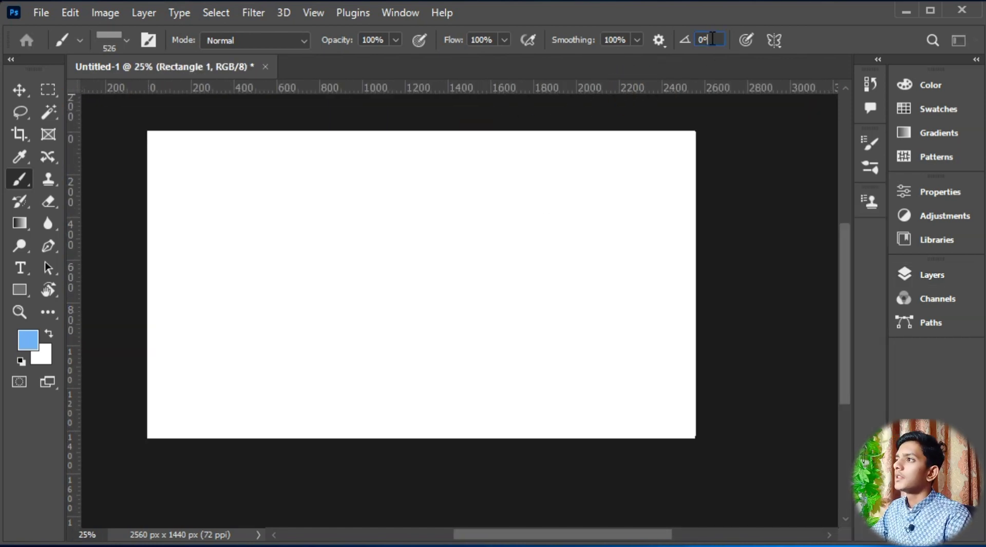
Turn on vertical paint symmetry and commit its axis at the centre of the canvas
left_click(708, 40)
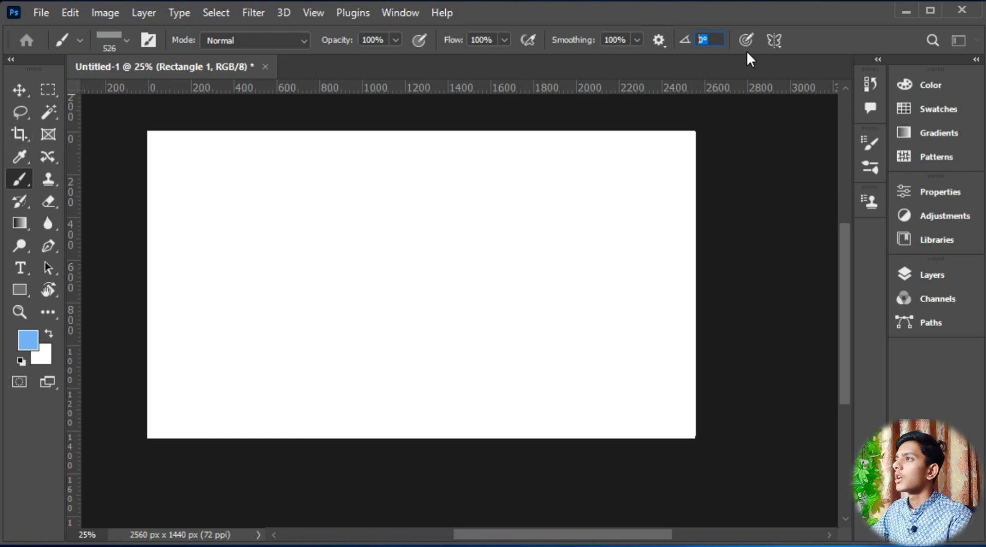
left_click(774, 40)
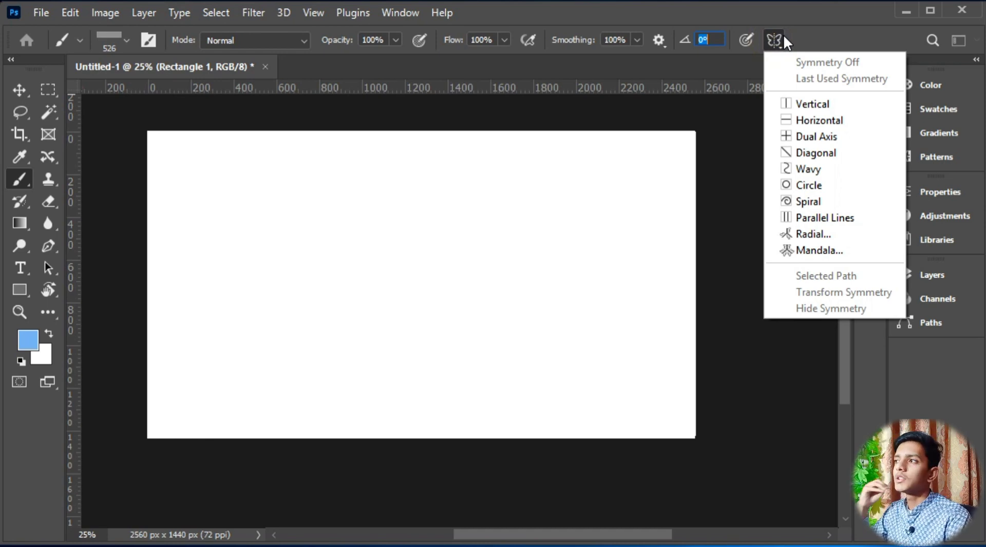
left_click(776, 38)
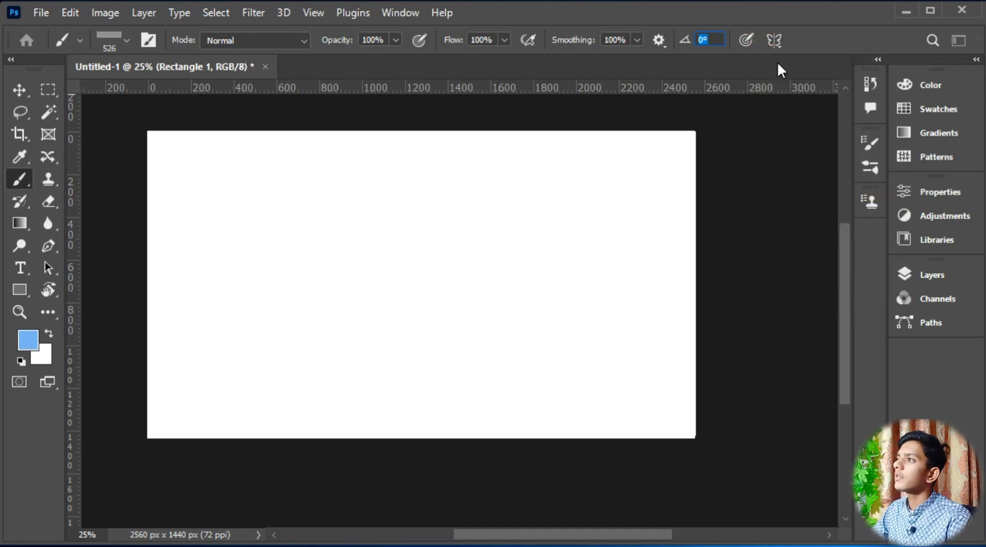
left_click(773, 43)
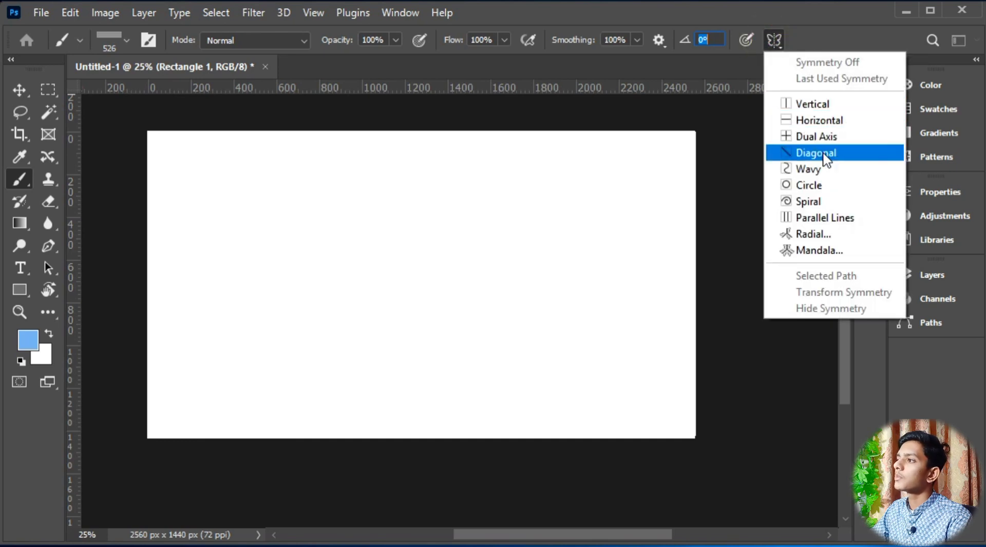
left_click(814, 103)
left_click(949, 272)
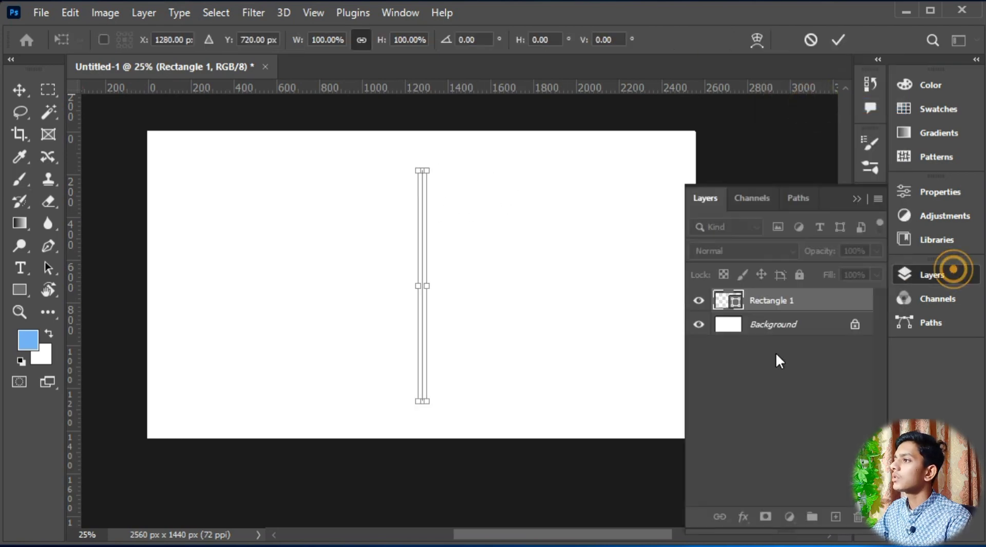
left_click(857, 201)
left_click(840, 38)
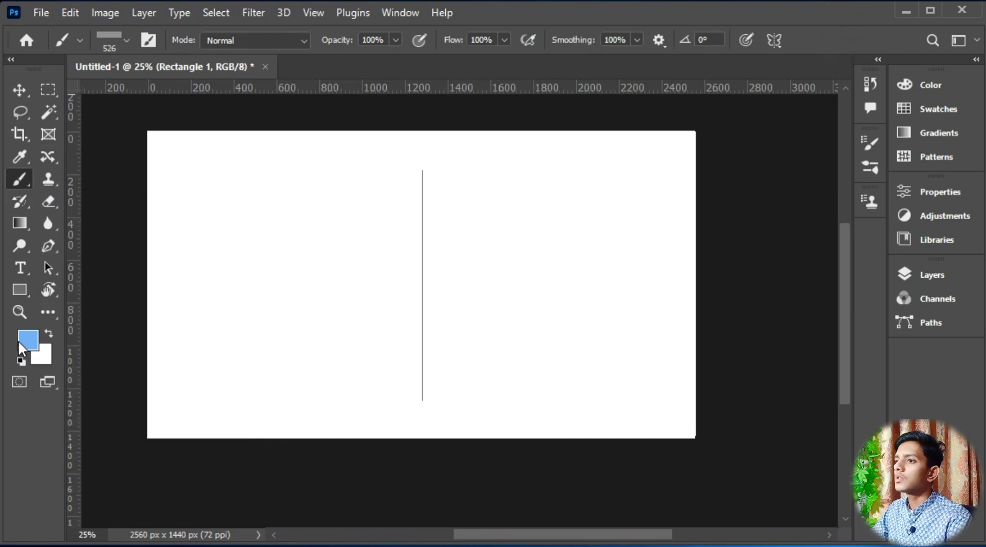
Choose the Soft Round brush from the General Brushes and reduce its size to 90 px
left_click(126, 40)
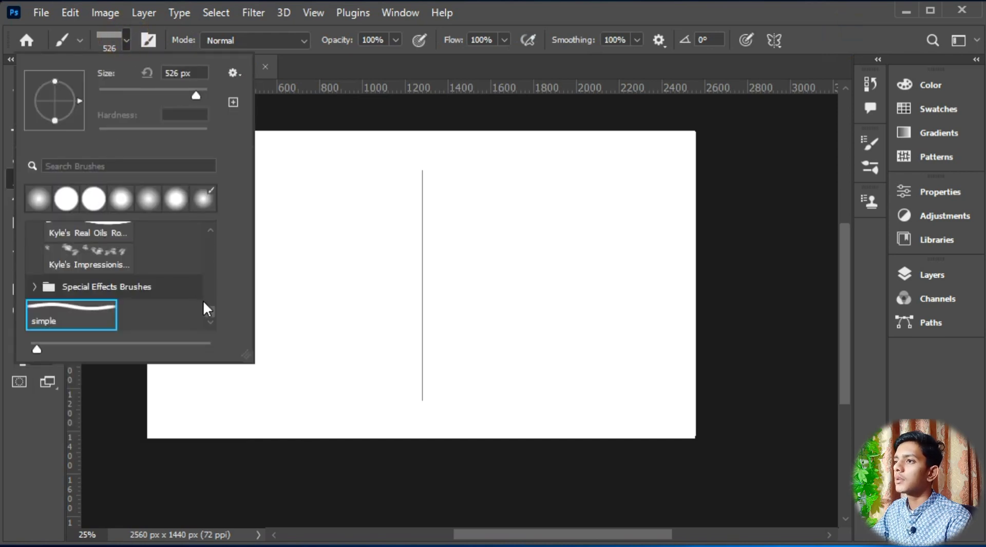
left_click_drag(207, 314, 207, 202)
left_click(89, 258)
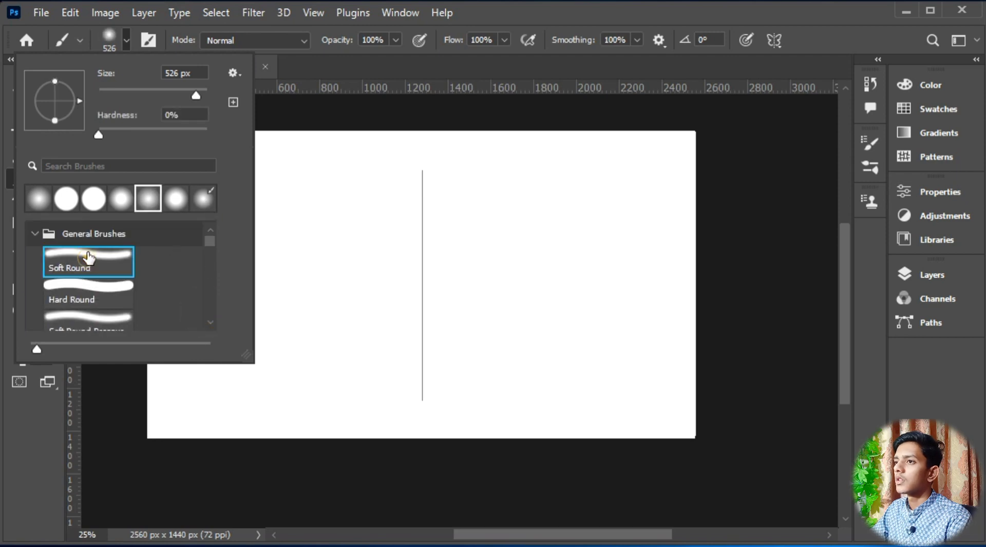
left_click(33, 233)
left_click(38, 233)
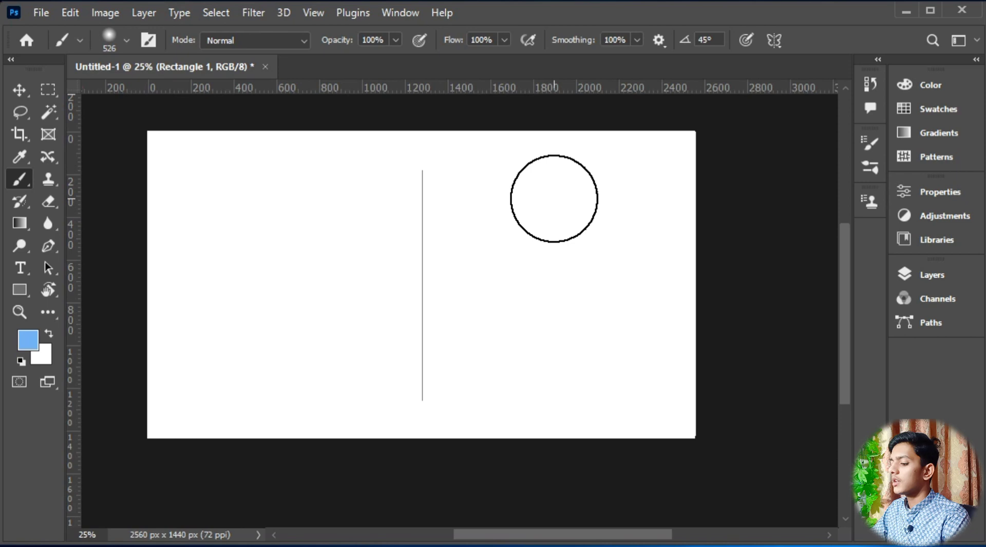
key("bracketleft")
key("bracketleft")
key("bracketleft")
key("bracketleft")
key("bracketleft")
key("bracketleft")
key("bracketleft")
key("bracketleft")
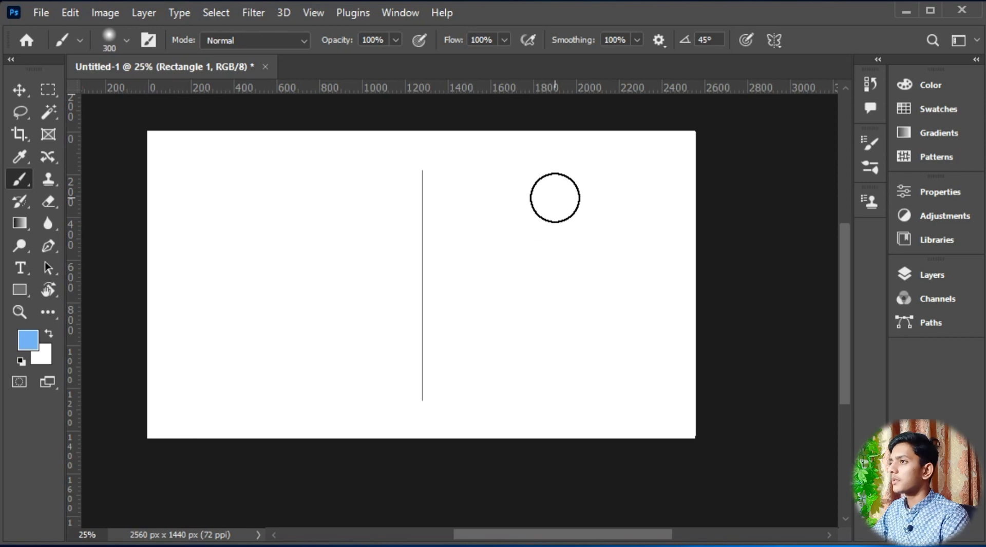
Paint a looping, tree-like outline mirrored about the vertical symmetry axis, about 950 px wide overall
key("ctrl+plus")
key("ctrl+plus")
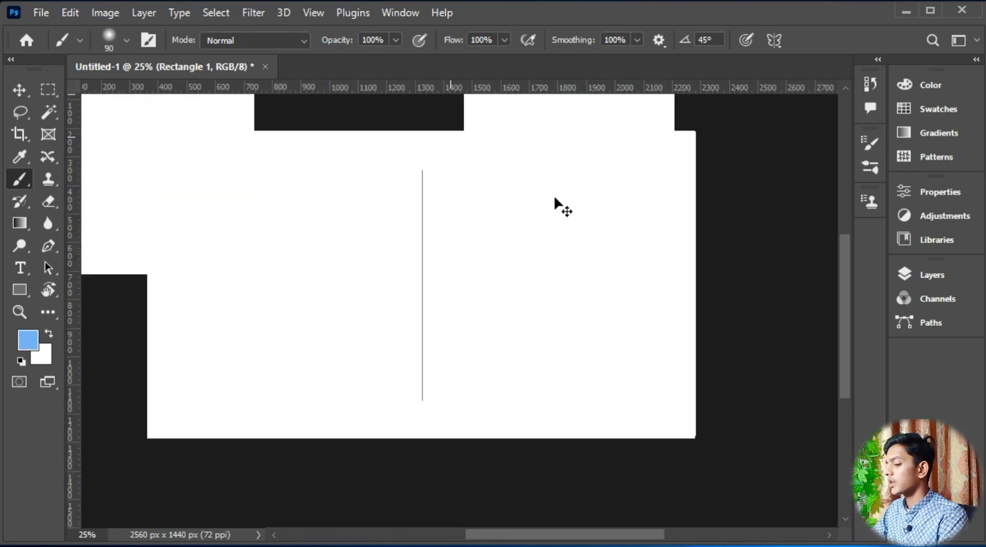
mouse_move(486, 178)
left_mouse_down()
mouse_move(574, 367)
mouse_move(492, 225)
left_mouse_up()
key("ctrl+minus")
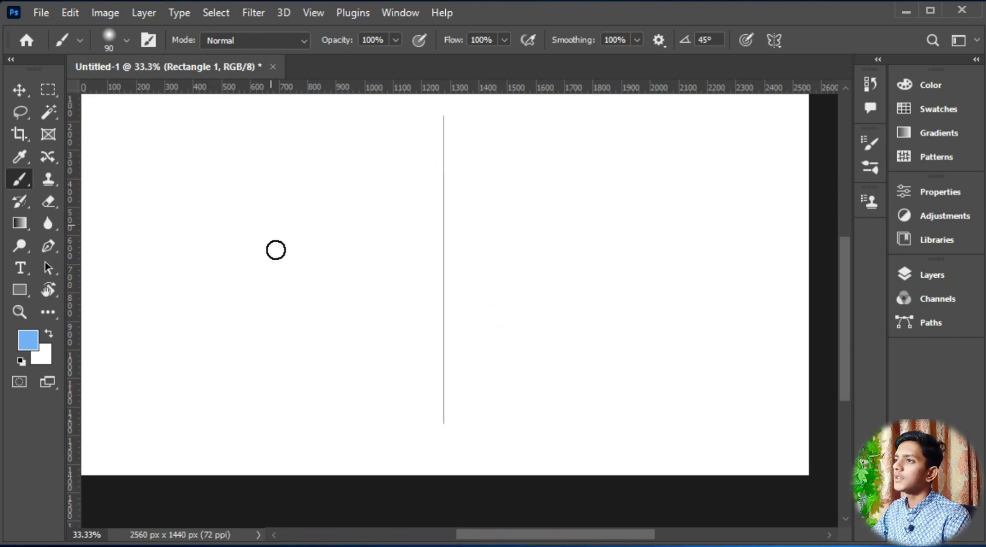
mouse_move(450, 120)
left_mouse_down()
mouse_move(494, 131)
mouse_move(502, 172)
mouse_move(459, 204)
mouse_move(556, 265)
mouse_move(487, 284)
mouse_move(521, 336)
mouse_move(592, 368)
mouse_move(504, 382)
mouse_move(570, 410)
mouse_move(529, 427)
mouse_move(448, 428)
mouse_move(438, 419)
mouse_move(511, 388)
mouse_move(450, 349)
mouse_move(501, 315)
mouse_move(487, 260)
mouse_move(529, 180)
mouse_move(499, 151)
mouse_move(446, 126)
mouse_move(454, 87)
left_mouse_up()
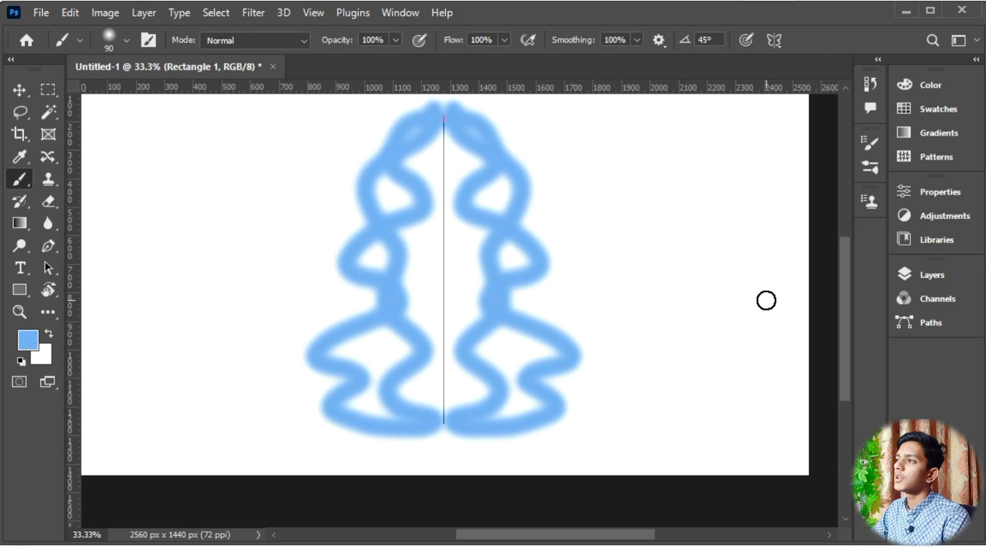
key("ctrl+minus")
key("ctrl+minus")
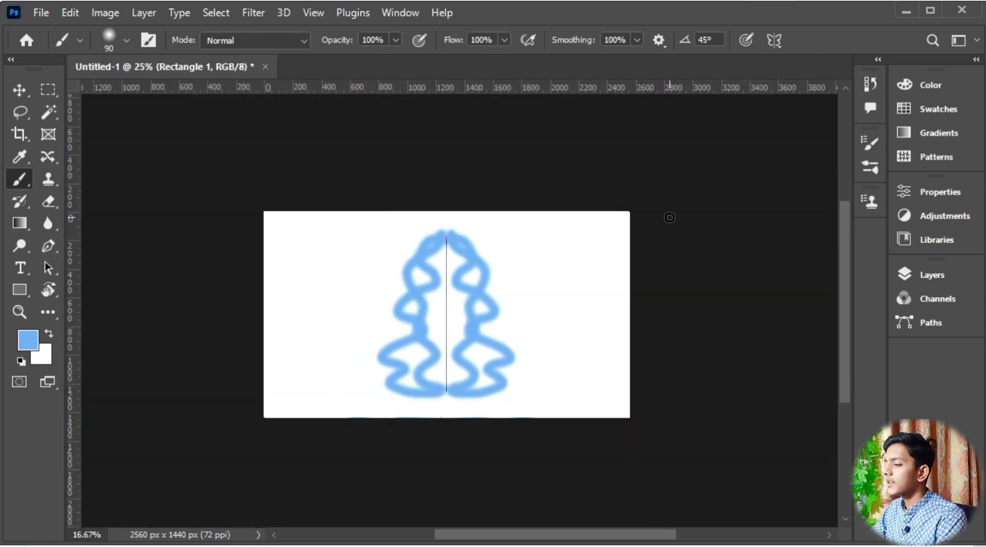
Remove the mirrored drawing and replace the Rectangle 1 layer with a new empty layer
key("ctrl+z")
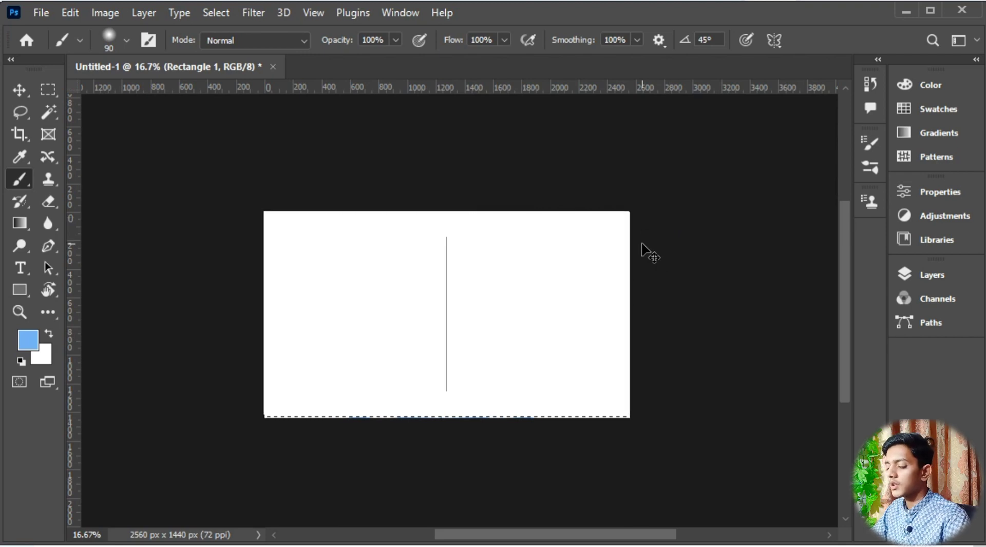
left_click(775, 41)
left_click(944, 264)
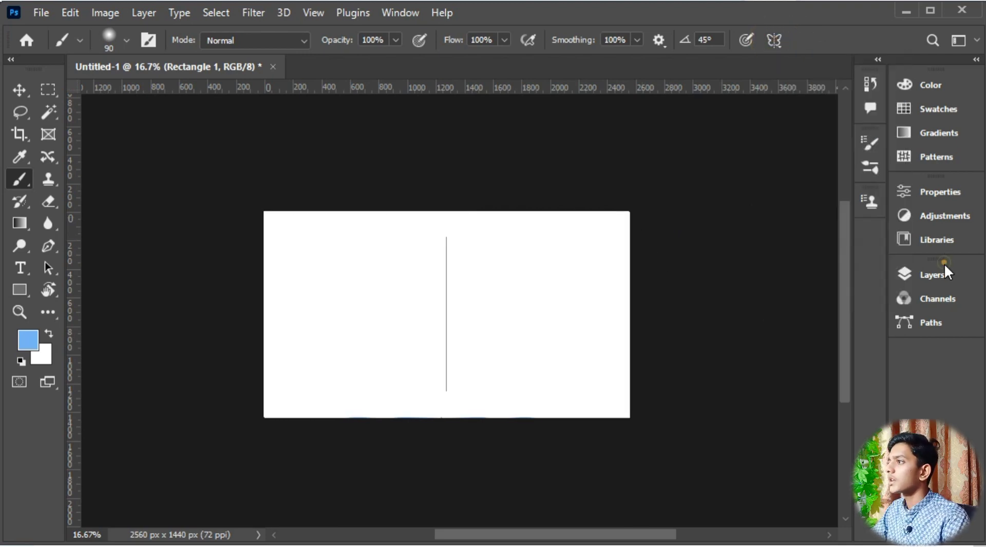
left_click(944, 263)
left_click_drag(820, 299, 858, 519)
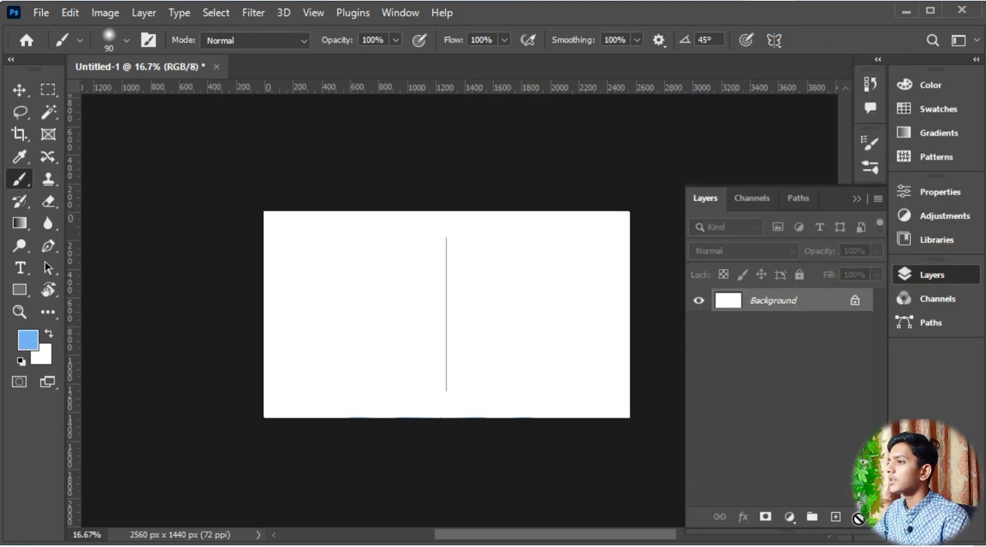
left_click(832, 517)
left_click(856, 198)
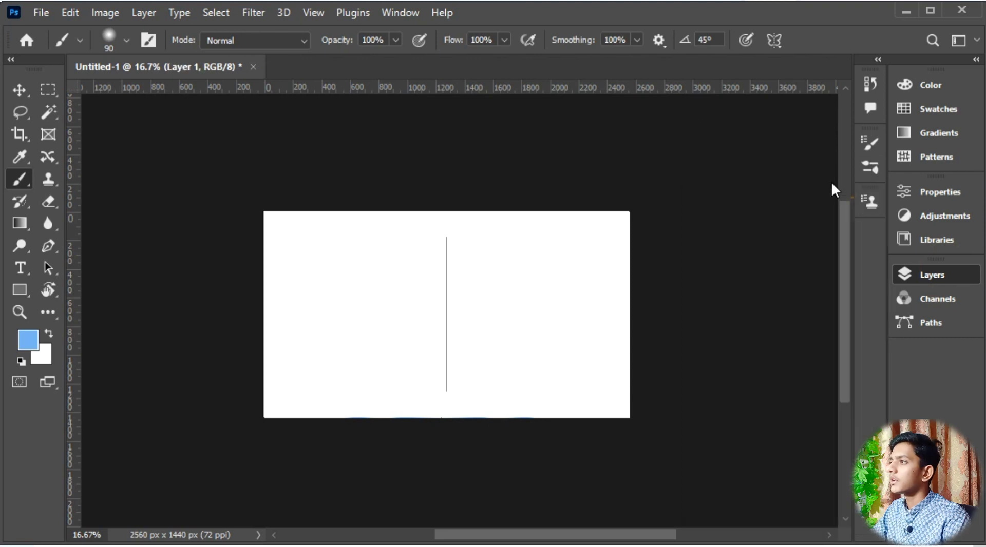
Turn on mandala paint symmetry with seven segments and commit its axes centred near X 1046 px, Y 720 px
left_click(775, 40)
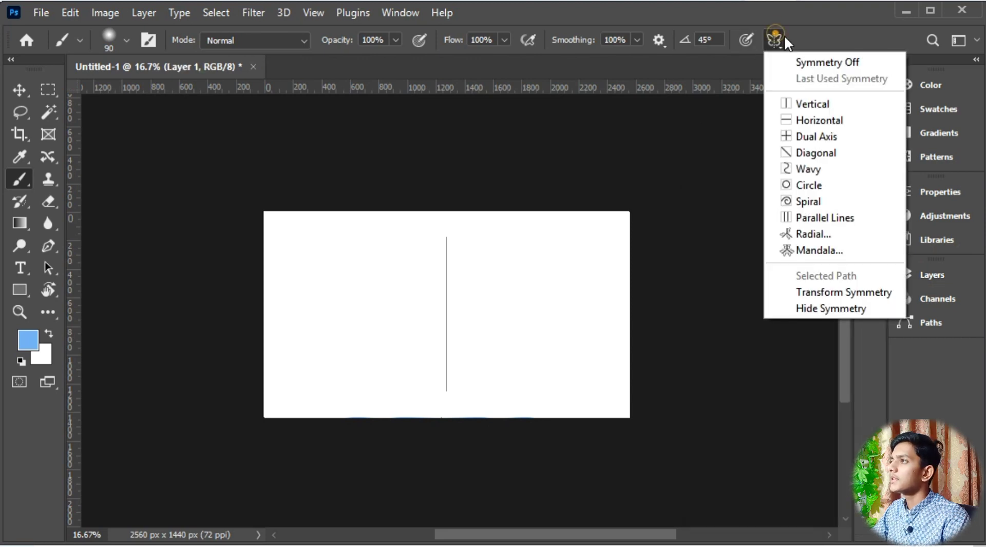
left_click(817, 245)
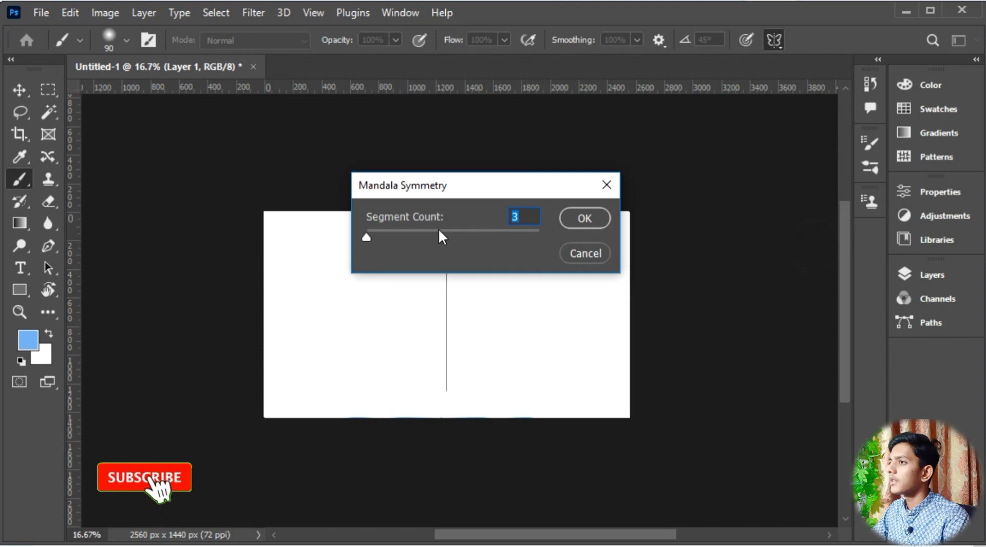
left_click_drag(368, 236, 420, 238)
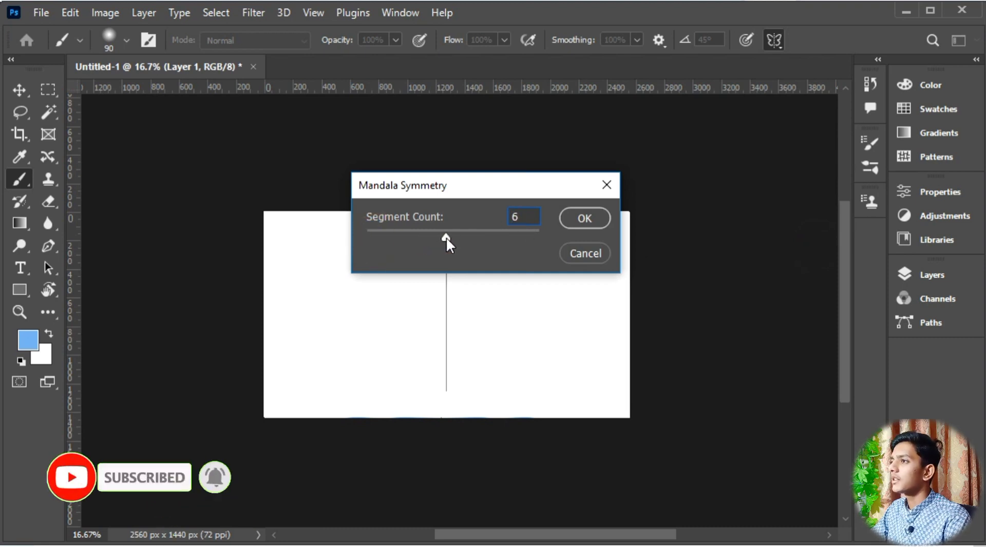
left_click(578, 217)
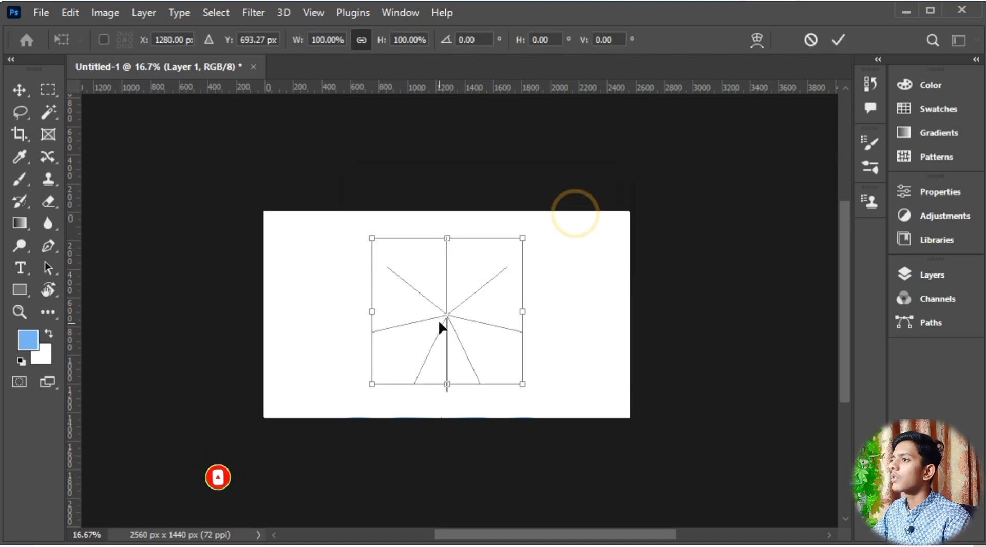
mouse_move(451, 314)
left_mouse_down()
mouse_move(552, 310)
mouse_move(440, 311)
left_mouse_up()
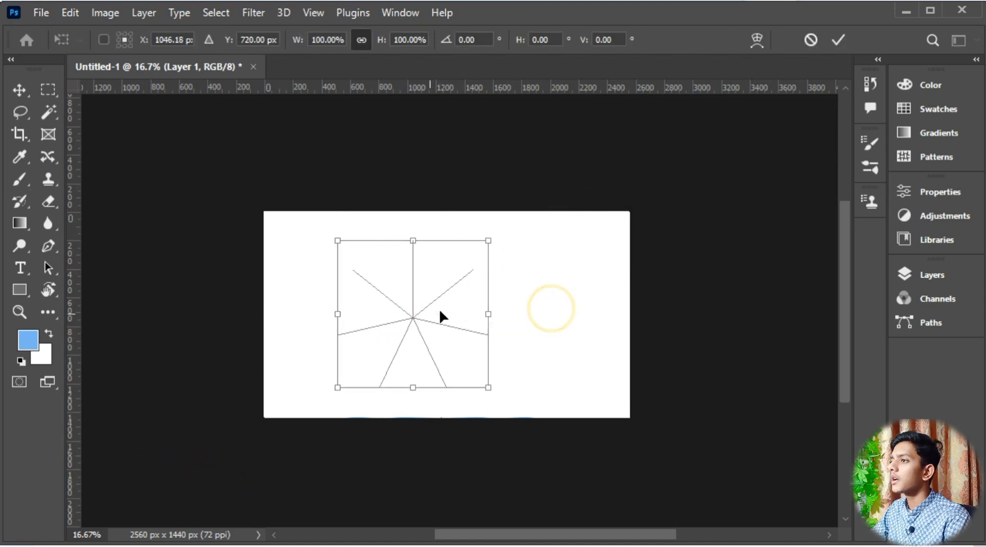
key("Return")
Paint a seven-fold flower of looping petals about 1,600 px wide around the mandala axes with a 40 px brush
key("ctrl+plus")
key("ctrl+plus")
left_click_drag(480, 272, 491, 242)
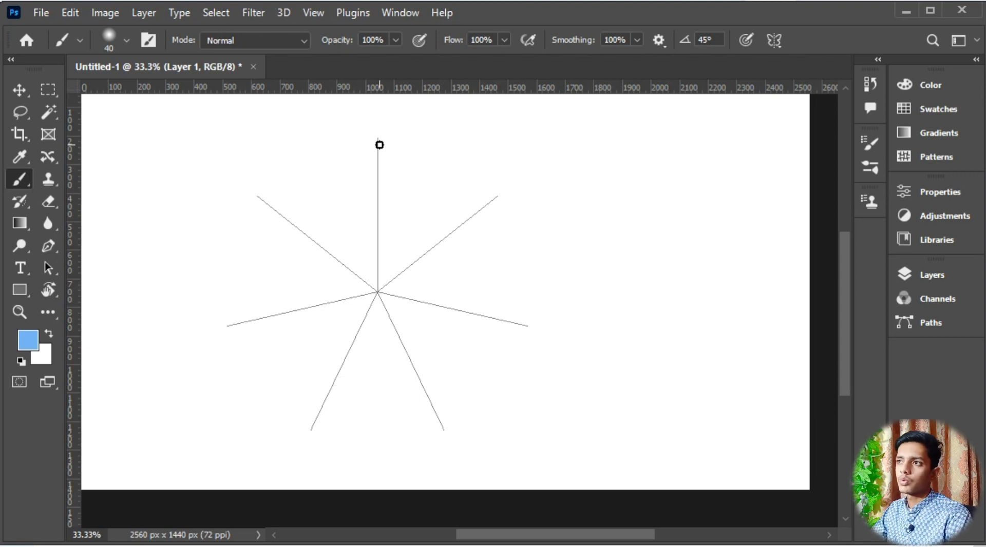
mouse_move(379, 141)
left_mouse_down()
mouse_move(446, 132)
mouse_move(487, 169)
mouse_move(478, 206)
mouse_move(418, 227)
mouse_move(395, 250)
mouse_move(393, 266)
mouse_move(418, 297)
mouse_move(575, 326)
mouse_move(605, 305)
mouse_move(598, 232)
left_mouse_up()
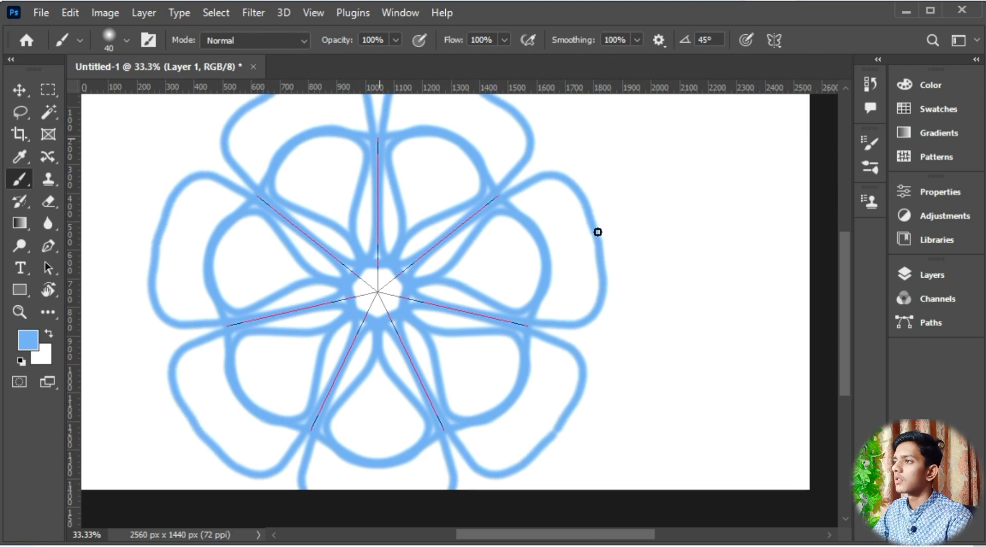
Move the painted flower fully onto the canvas and scale it down proportionally to about 1,090 px wide
key("ctrl+minus")
key("ctrl+minus")
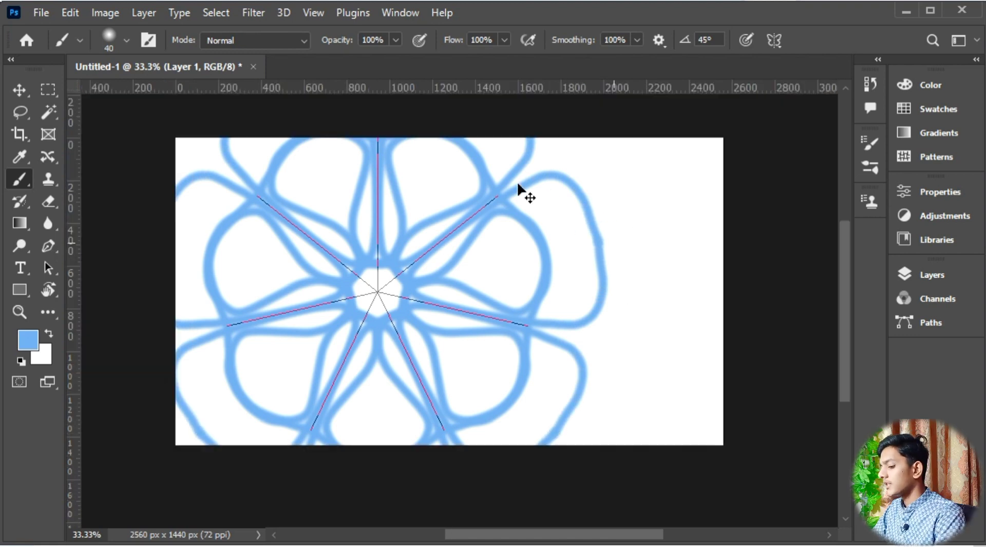
left_click_drag(515, 255, 507, 233)
left_click(19, 89)
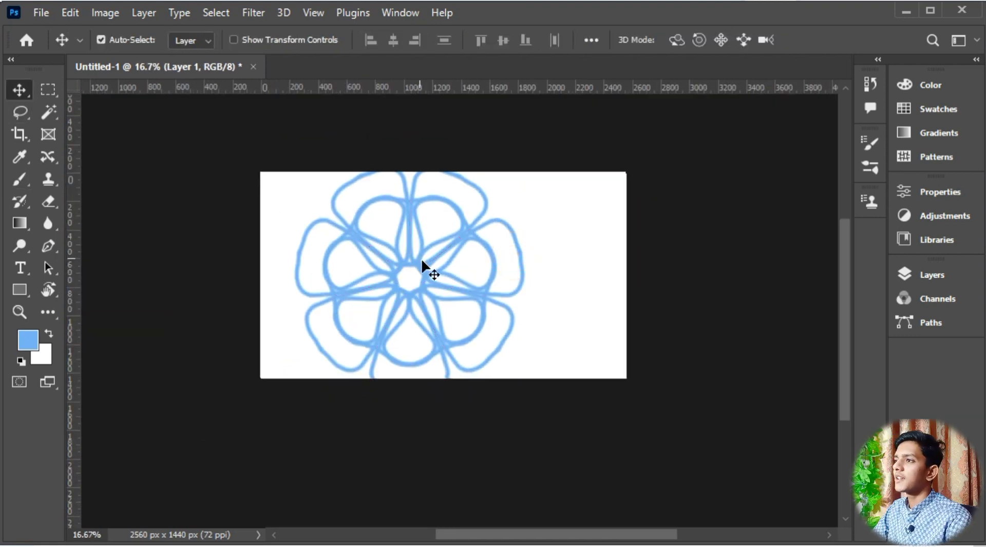
left_click_drag(421, 258, 428, 273)
key("ctrl+t")
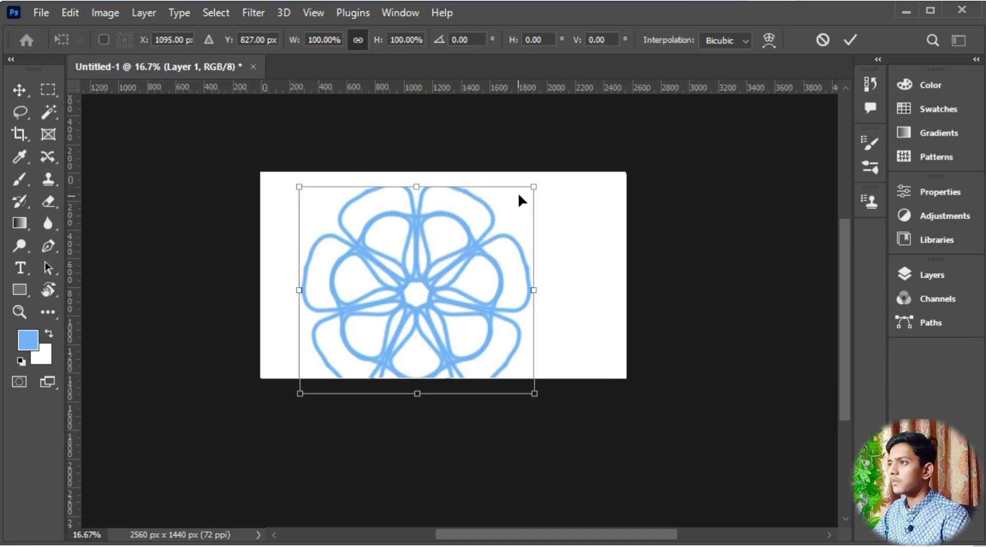
left_click_drag(530, 188, 481, 224)
left_click_drag(442, 279, 443, 243)
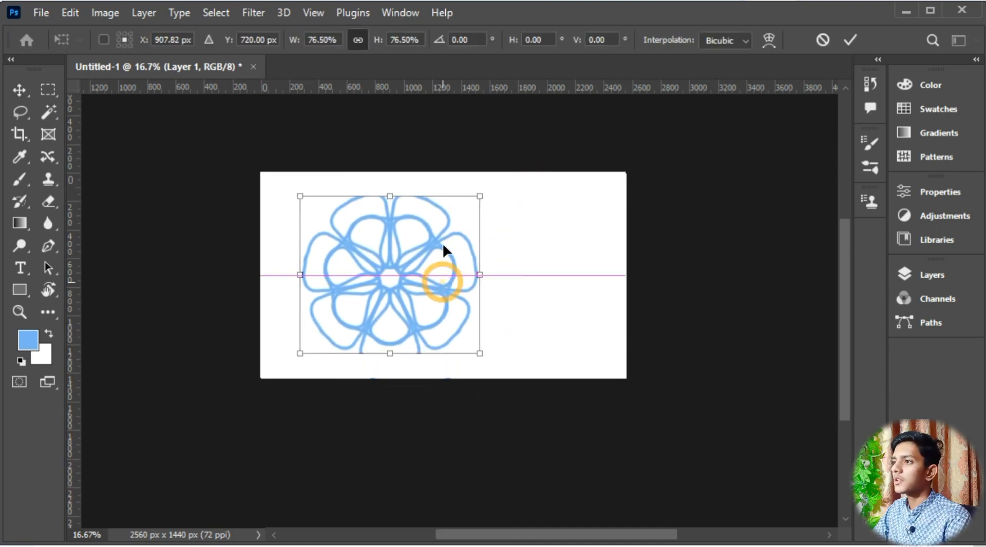
left_click_drag(477, 202, 456, 205)
key("Return")
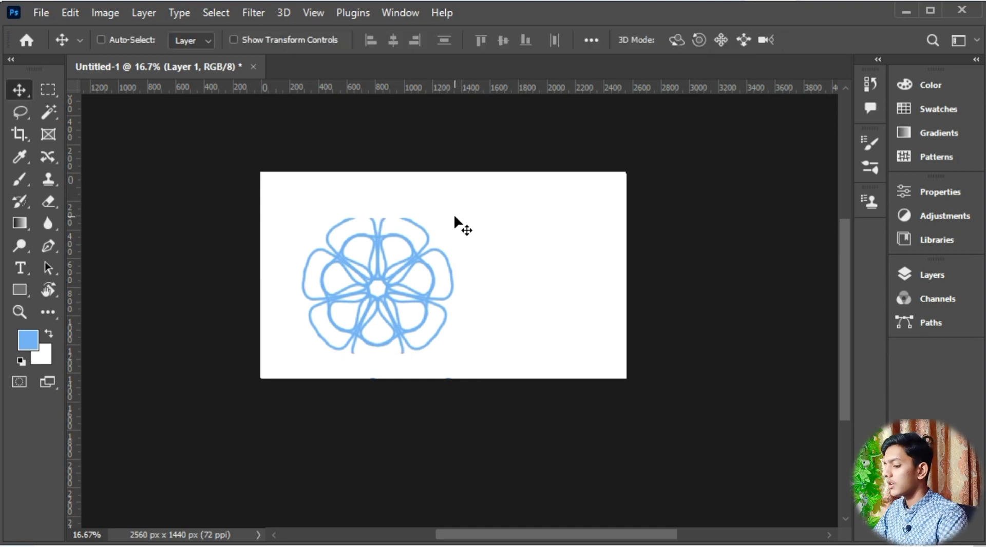
Inspect the scaled flower up close and delete the layer that holds it
key("ctrl+plus")
key("ctrl+plus")
key("ctrl+plus")
left_click_drag(379, 213, 517, 281)
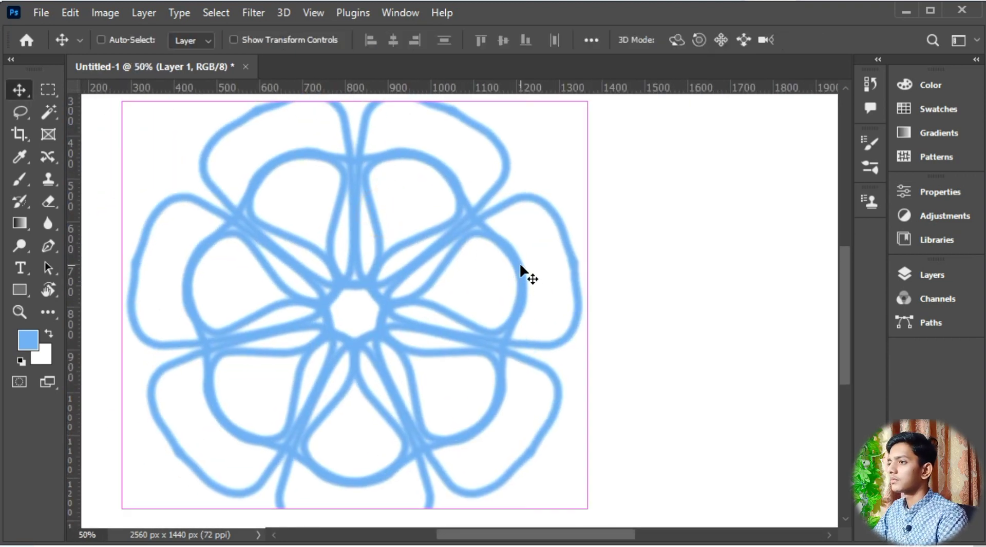
key("ctrl+minus")
key("ctrl+minus")
left_click_drag(451, 283, 467, 282)
key("Delete")
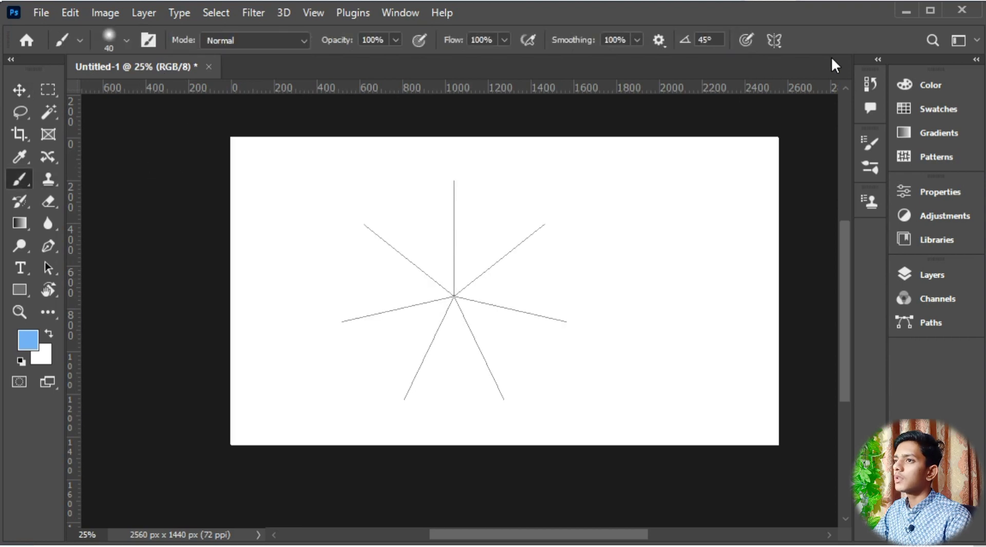
Commit dual-axis symmetry at 56.96% scale near X 963 px, Y 812 px, and paint a mirrored eye-shaped figure about 1,100 px wide
left_click(774, 41)
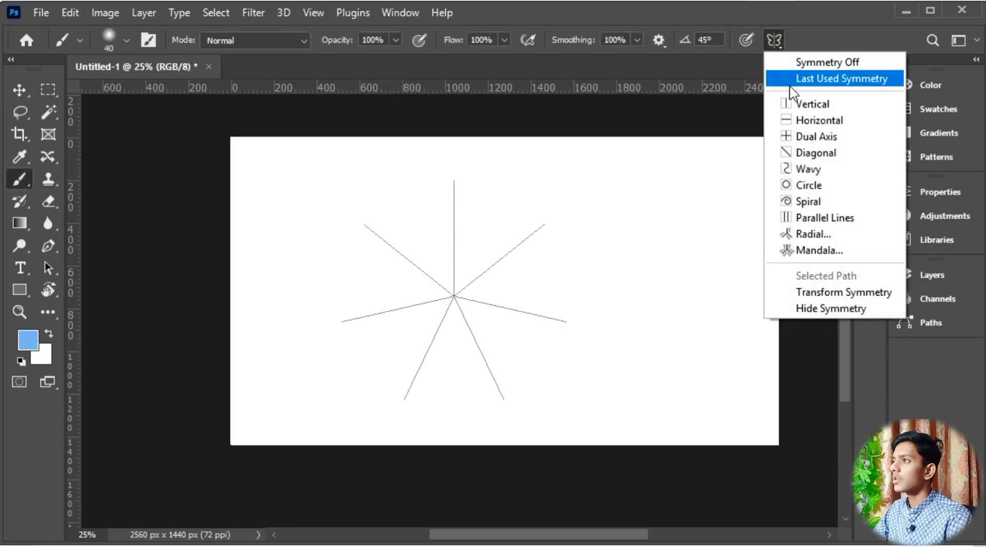
left_click(805, 136)
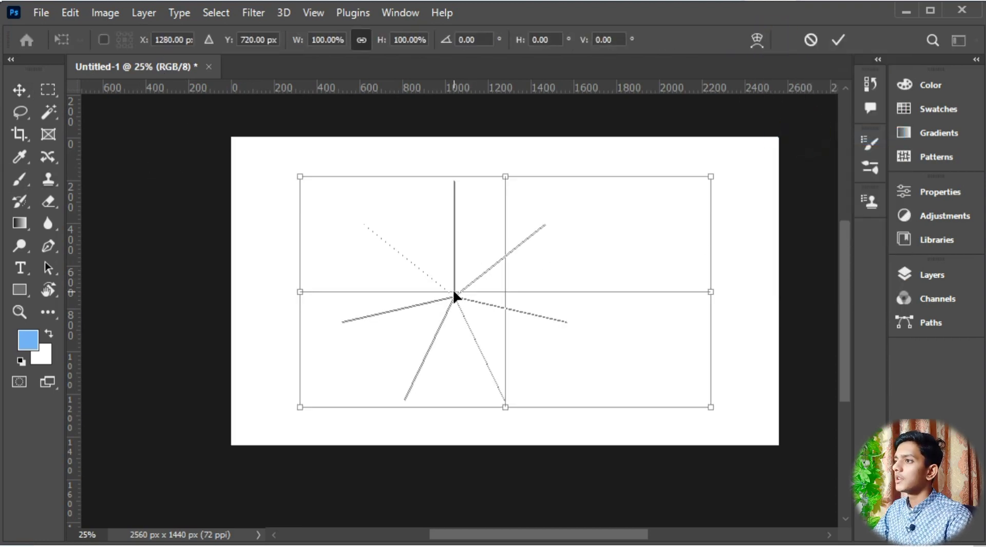
mouse_move(455, 296)
left_mouse_down()
mouse_move(407, 288)
mouse_move(401, 296)
mouse_move(522, 292)
left_mouse_up()
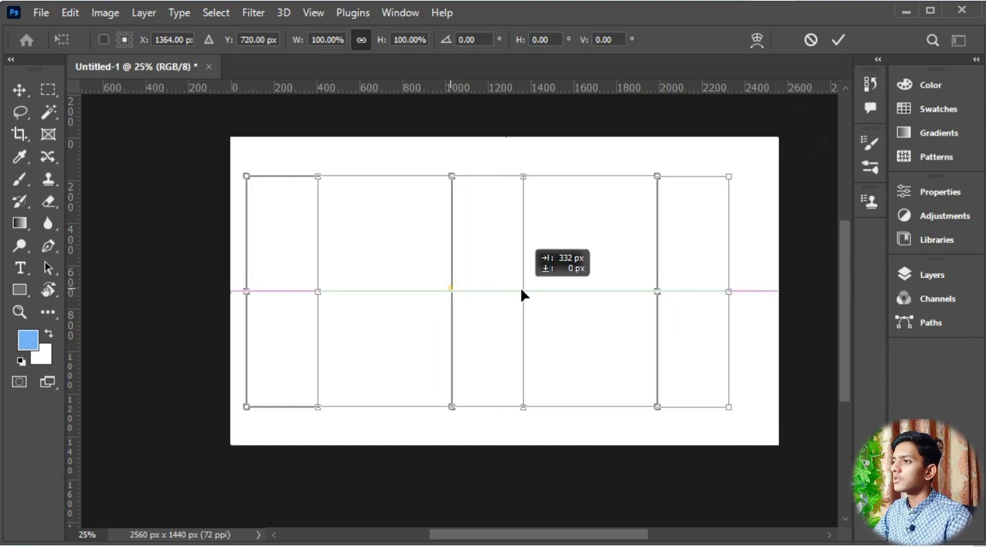
left_click_drag(731, 170, 552, 275)
left_click_drag(465, 343, 468, 313)
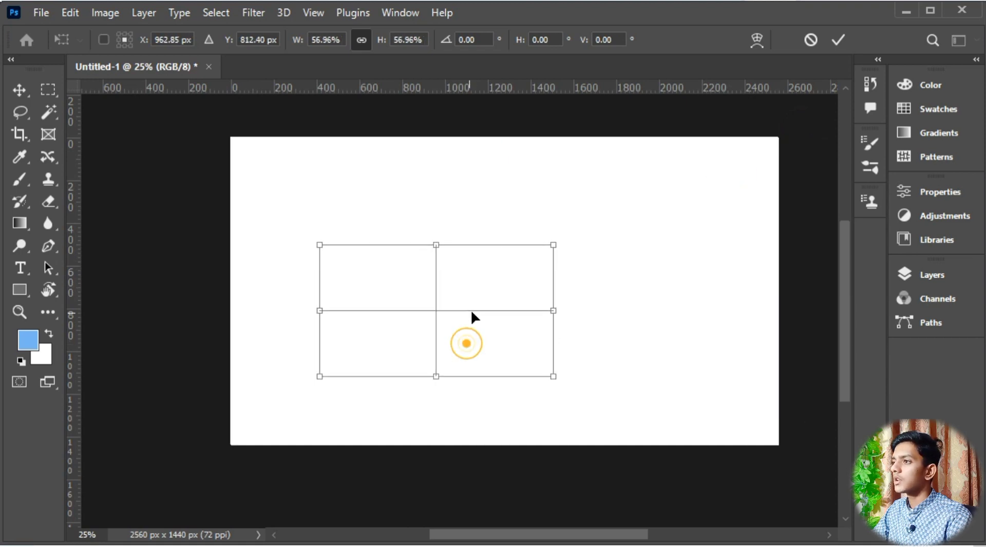
key("Return")
key("ctrl+plus")
key("ctrl+plus")
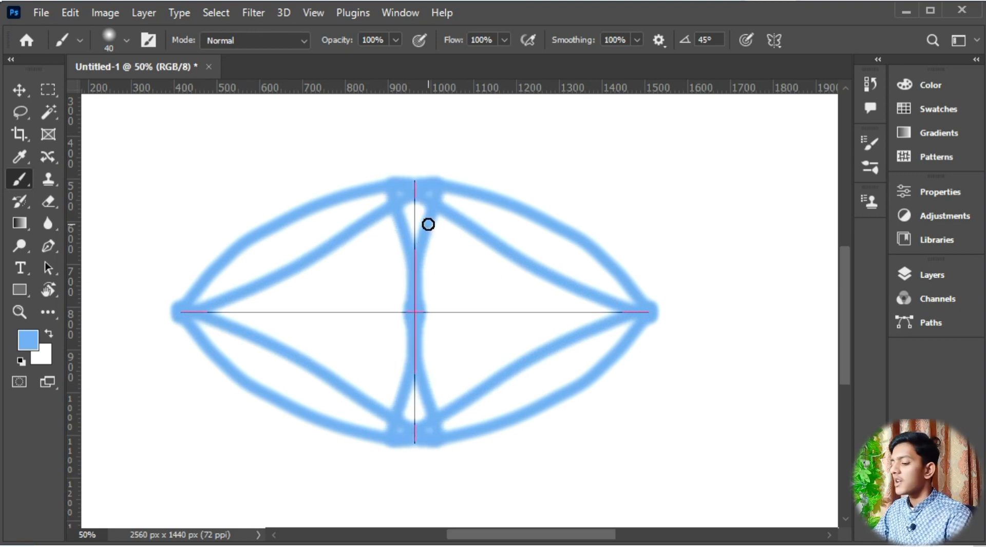
Select the entire canvas, cut away the eye-shaped drawing and clear the selection
key("ctrl+a")
key("shift+F5")
key("ctrl+minus")
left_click(399, 130)
key("b")
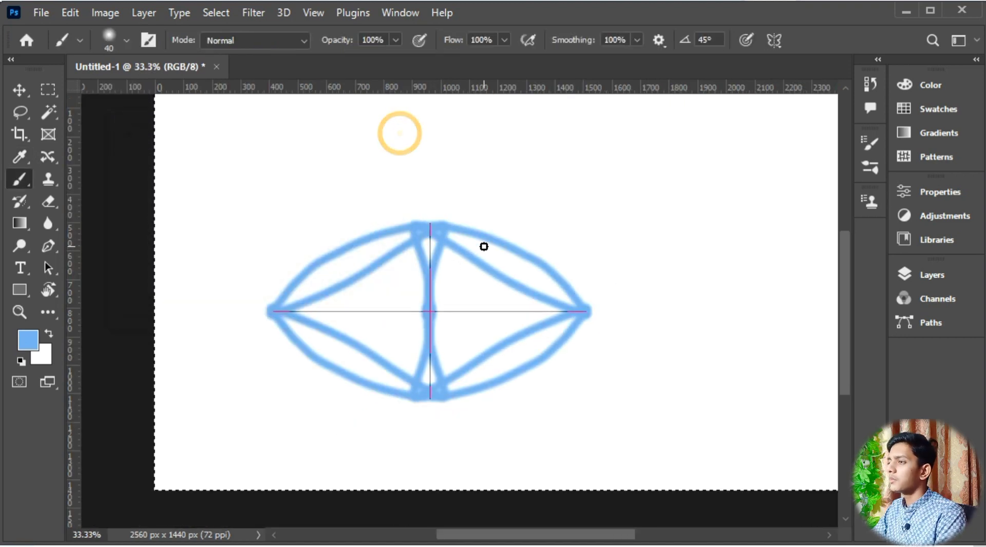
key("ctrl+x")
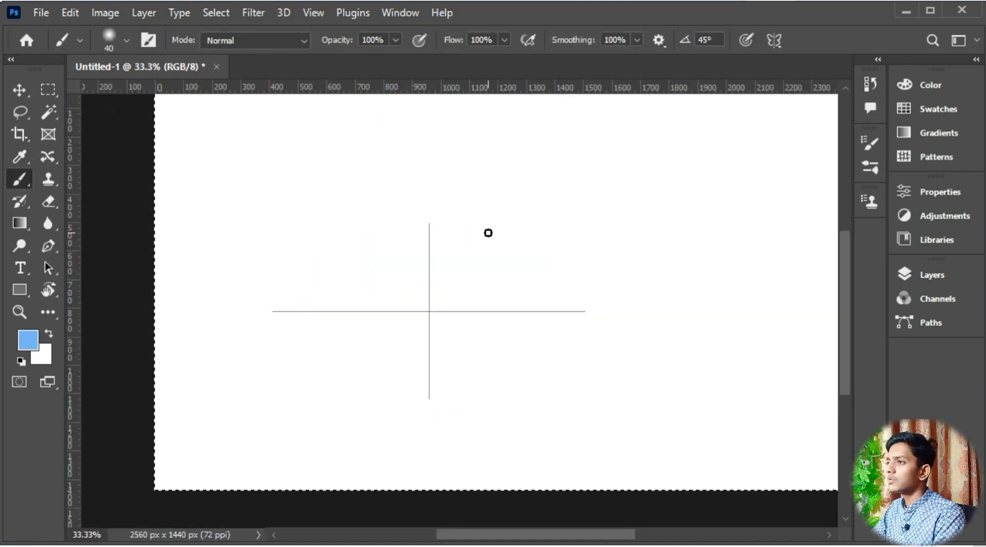
key("ctrl+plus")
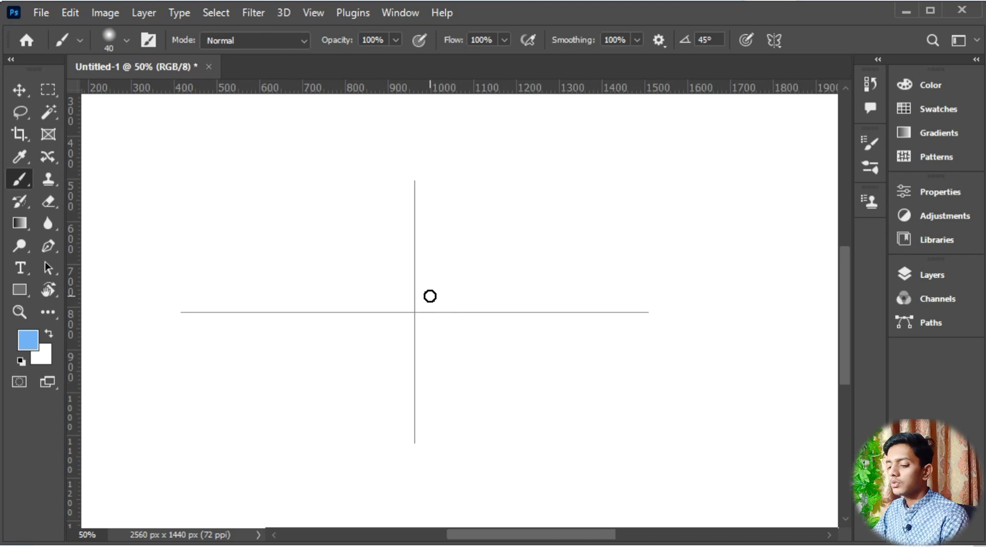
key("ctrl+minus")
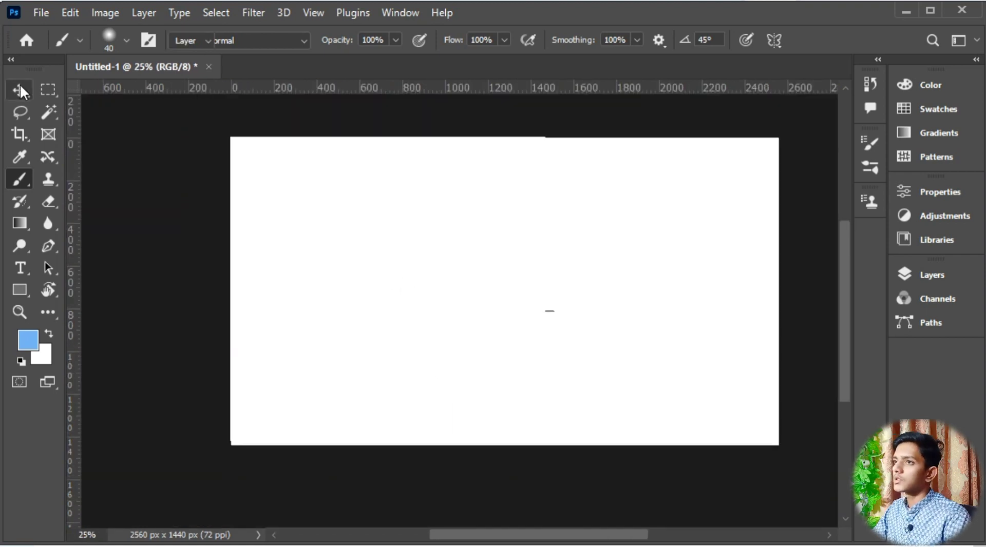
left_click(19, 90)
left_click_drag(546, 221, 544, 249)
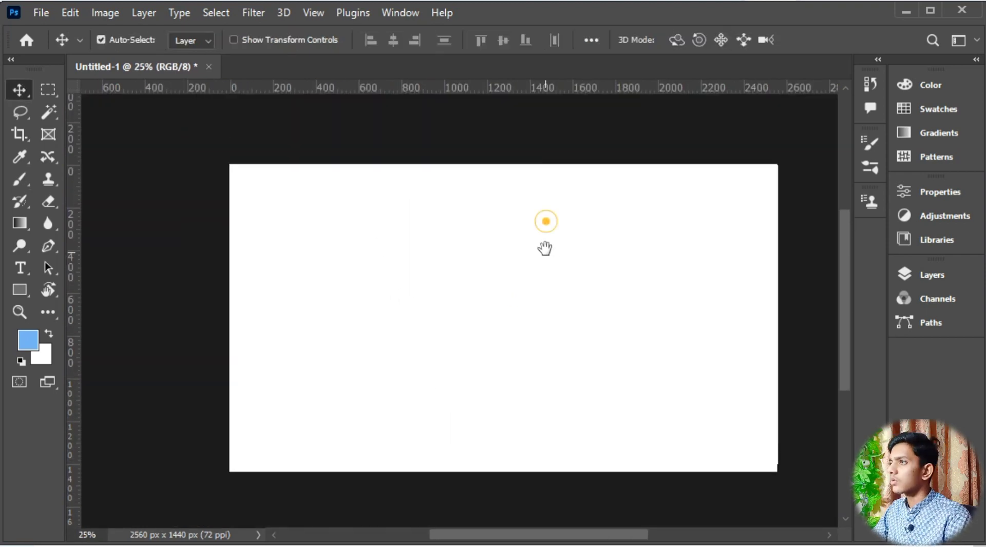
left_click(19, 179)
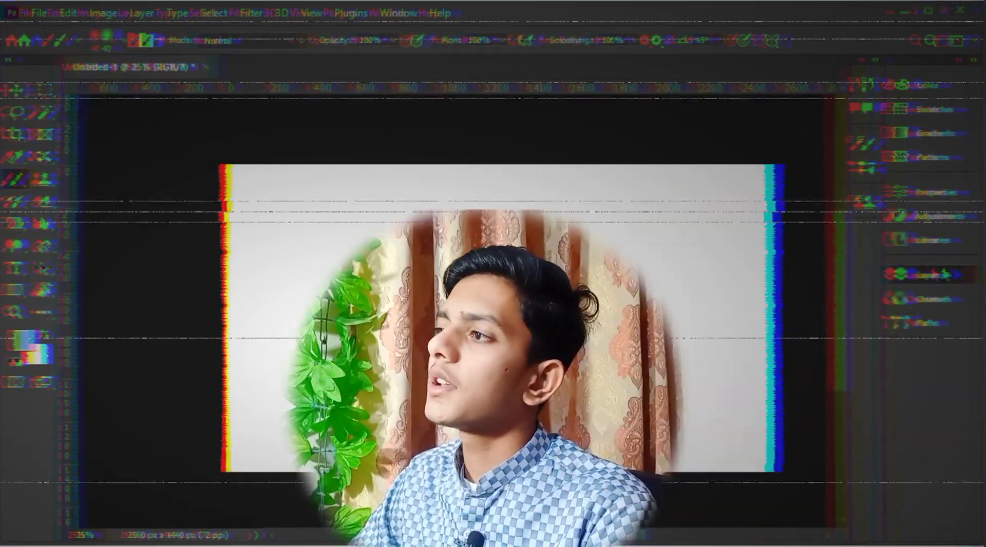
left_click(944, 274)
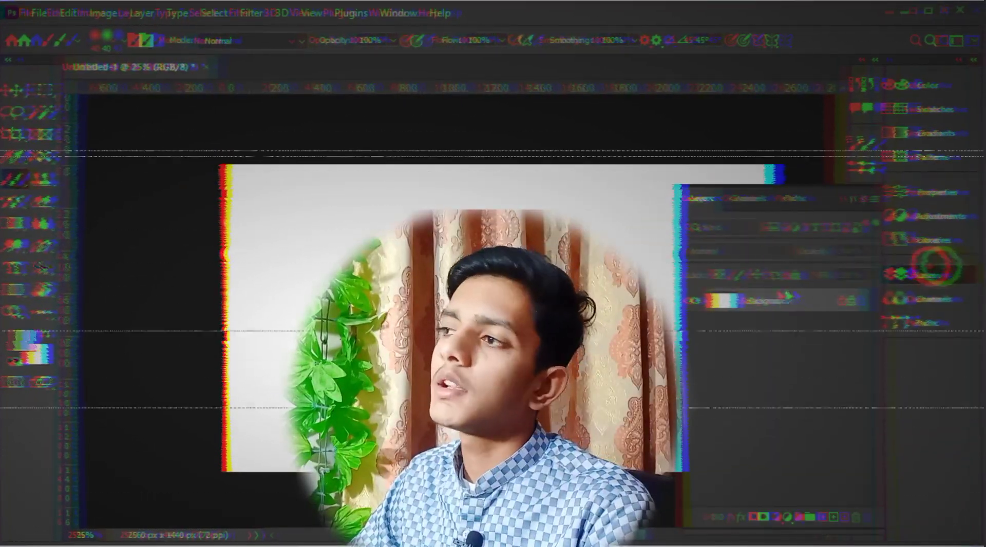
left_click(849, 194)
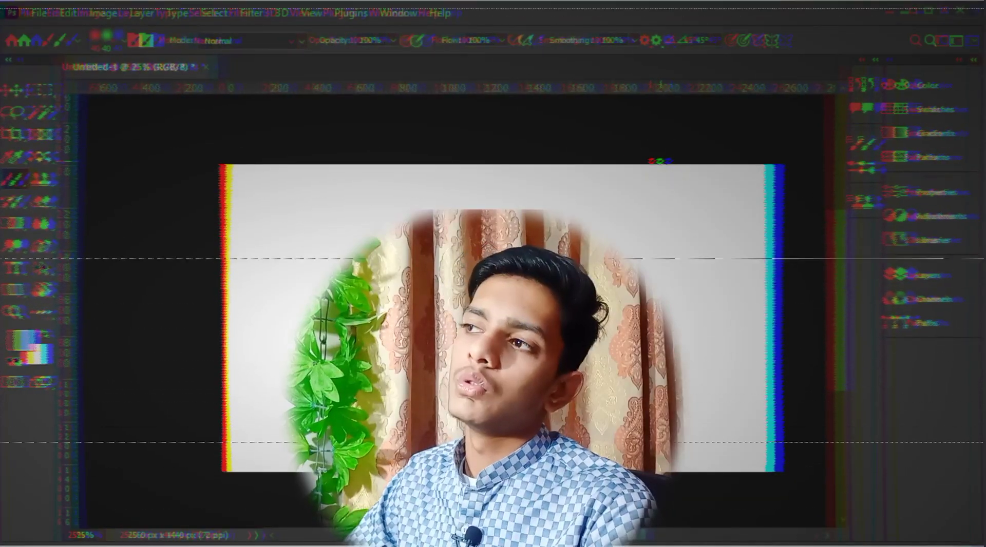